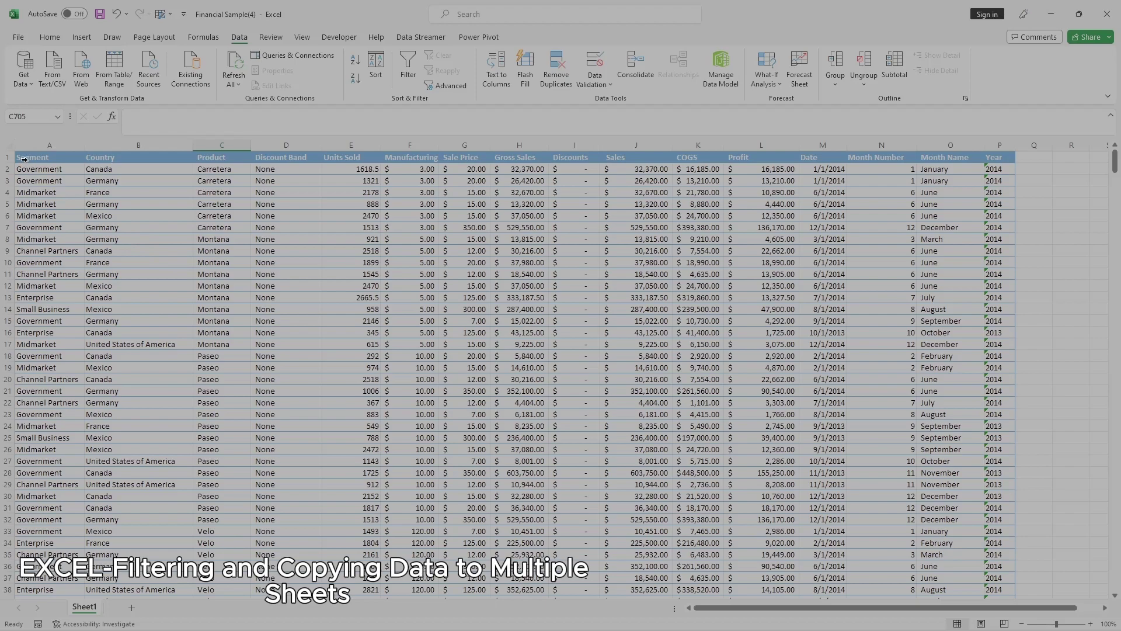
Step: Look through the full financial table from its header to the last row, including the values in the Segment column
drag(24, 160, 536, 540)
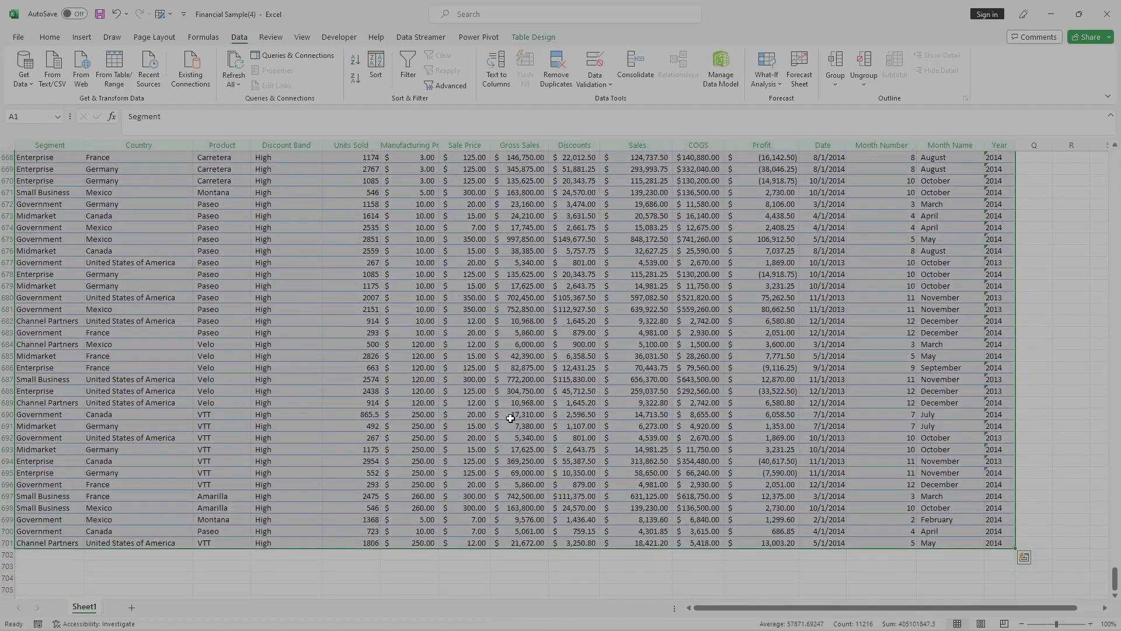
scroll(510, 419, up, 20)
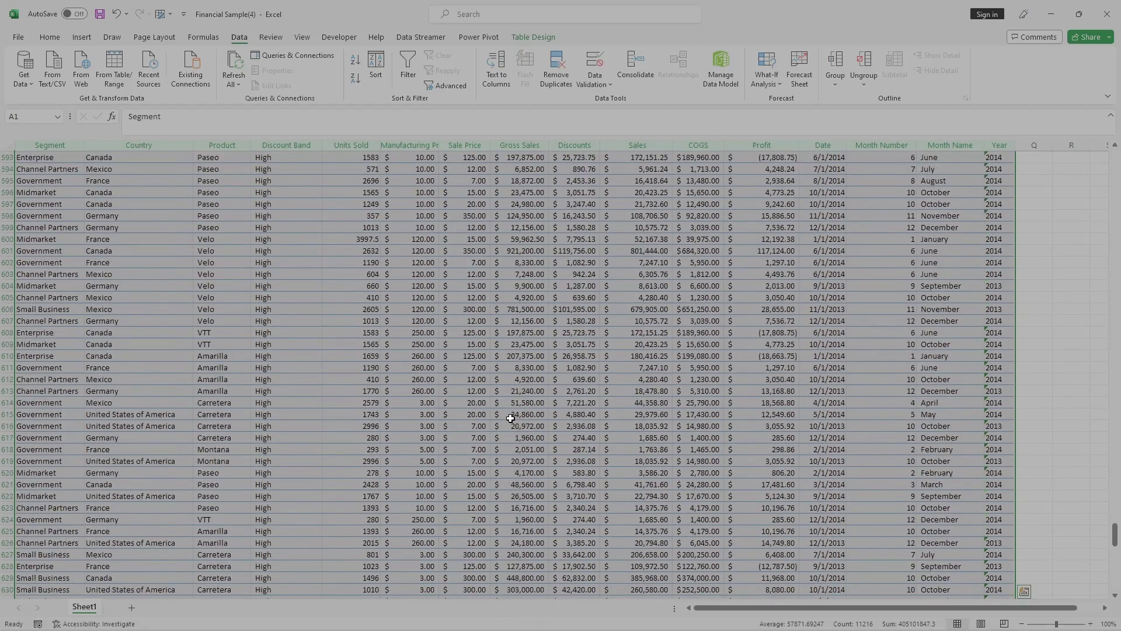
scroll(511, 418, up, 20)
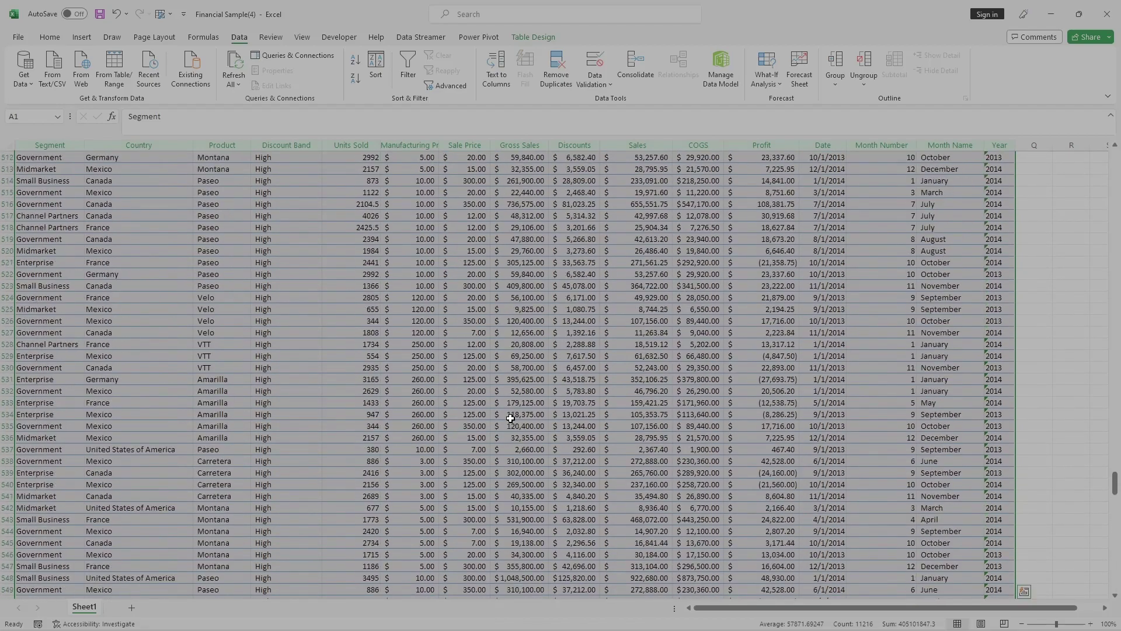
scroll(510, 418, up, 20)
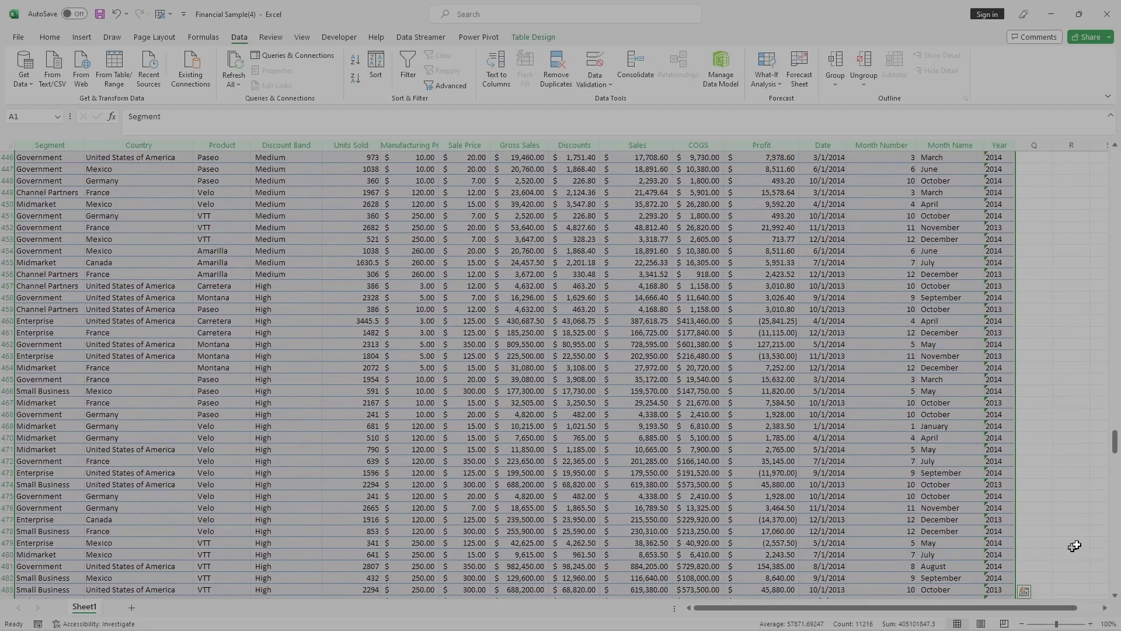
drag(1114, 445, 1102, 159)
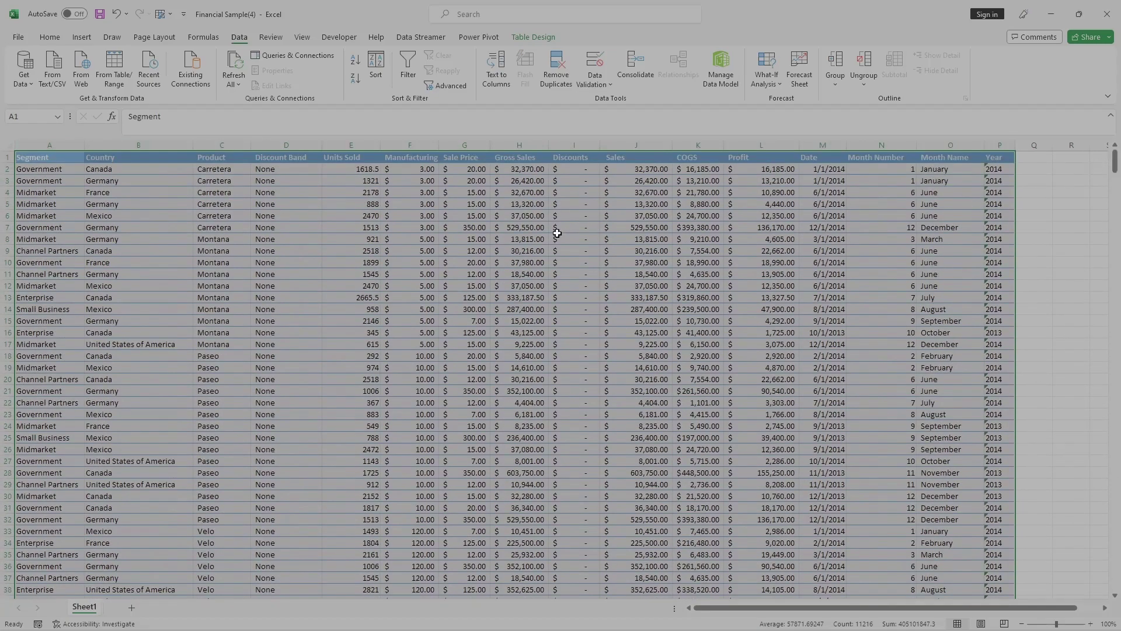
click(494, 238)
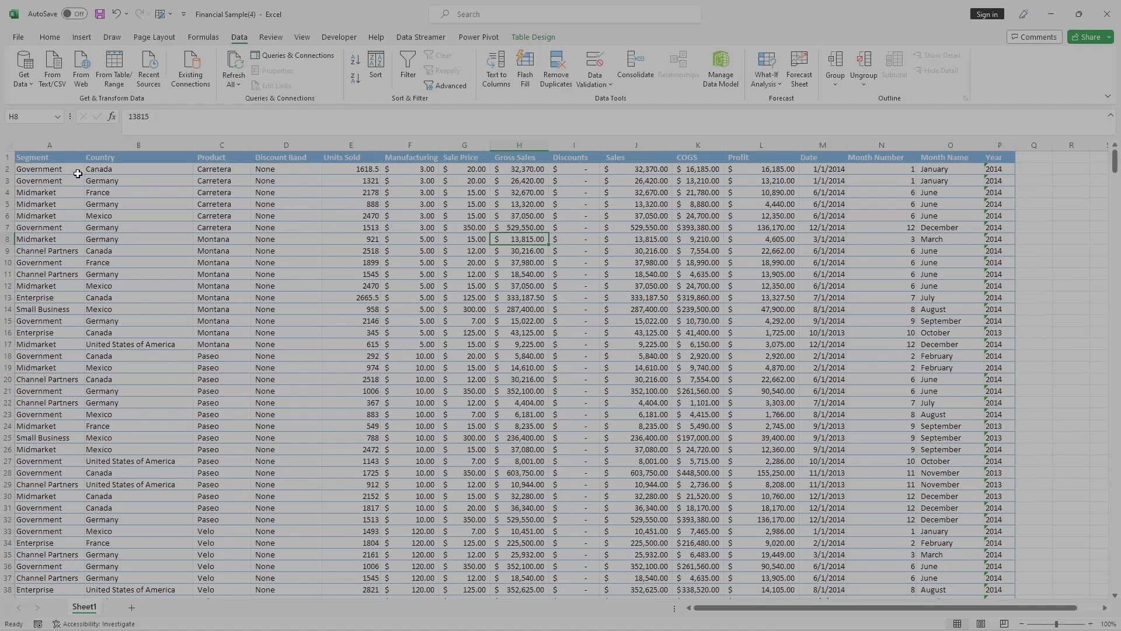
click(35, 174)
drag(35, 176, 40, 557)
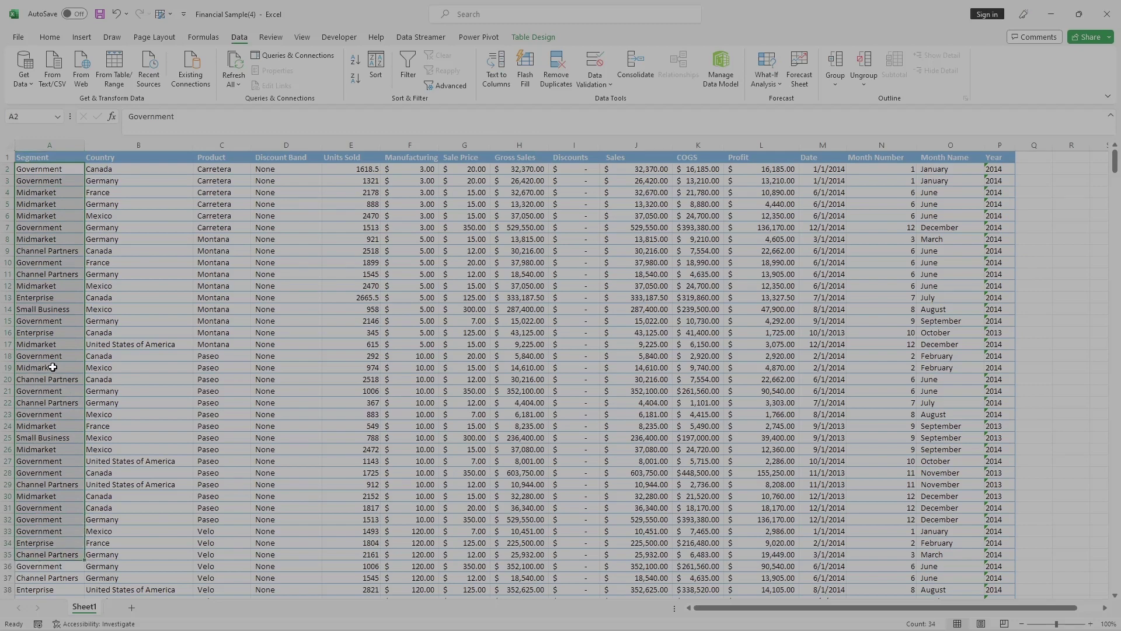
scroll(50, 368, down, 13)
scroll(50, 369, down, 6)
drag(33, 286, 41, 566)
scroll(163, 238, up, 19)
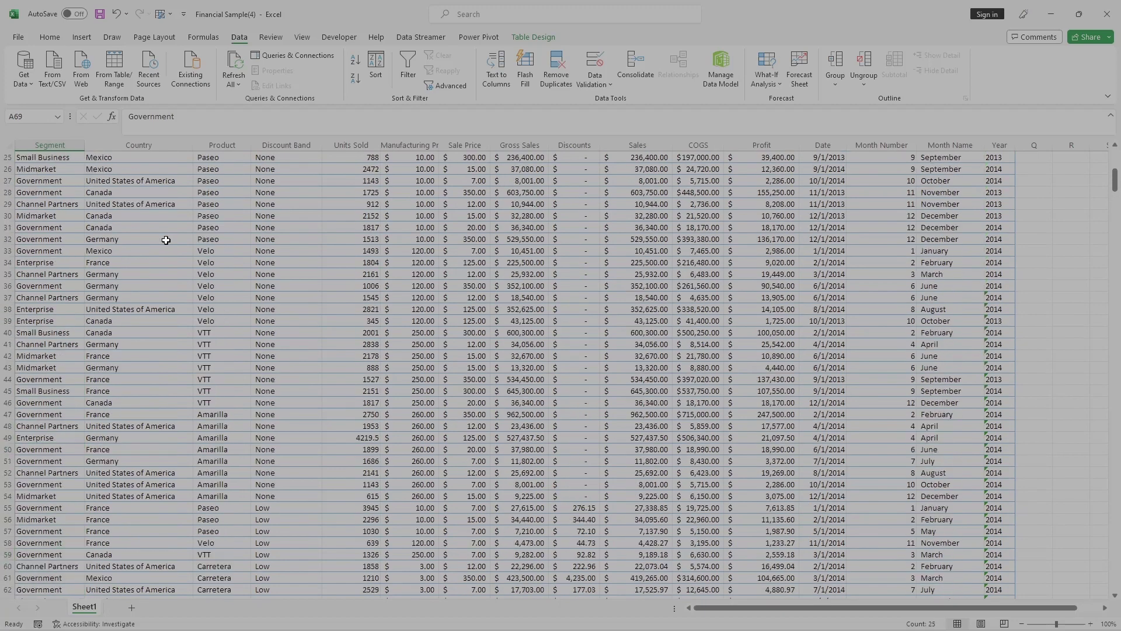
Step: Turn on filtering for the table's header row, from Segment to Year
drag(27, 156, 134, 157)
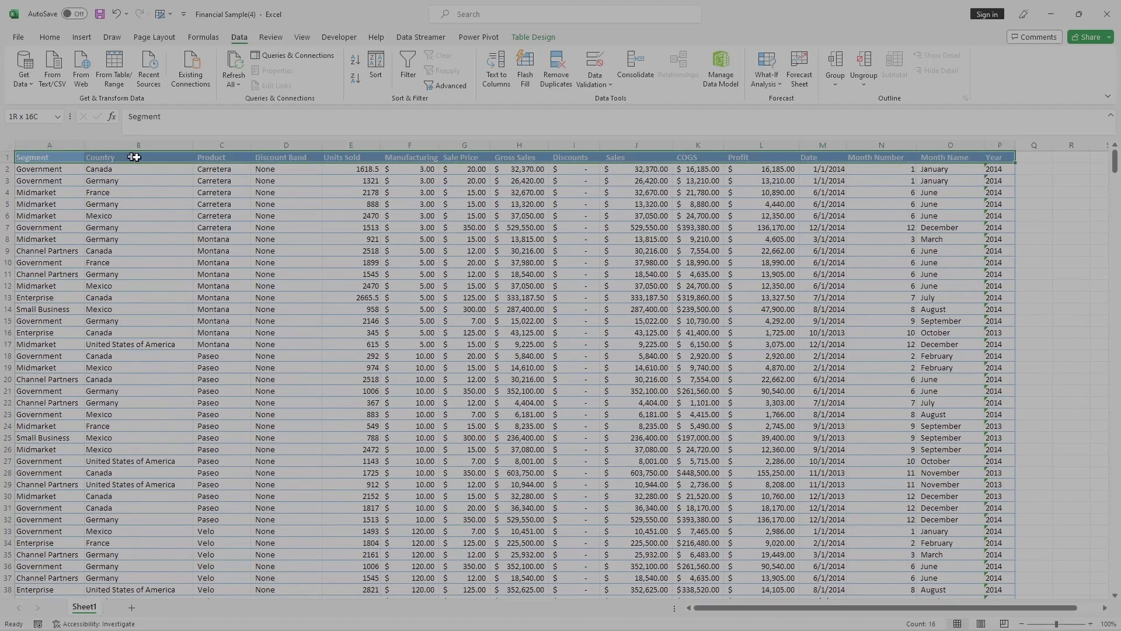
click(345, 214)
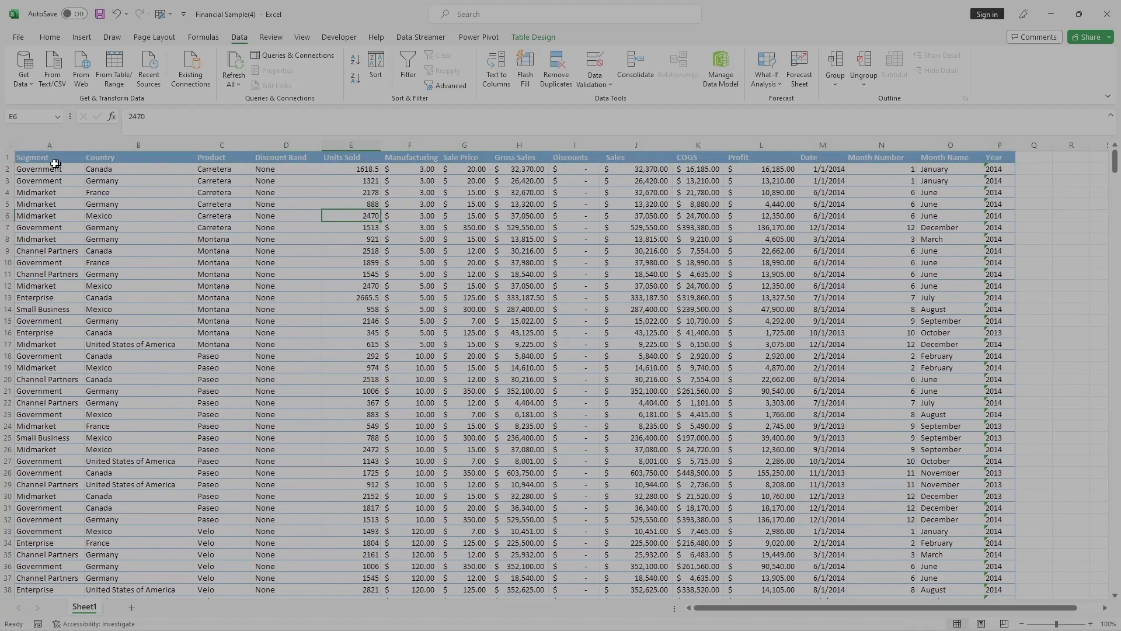
click(19, 157)
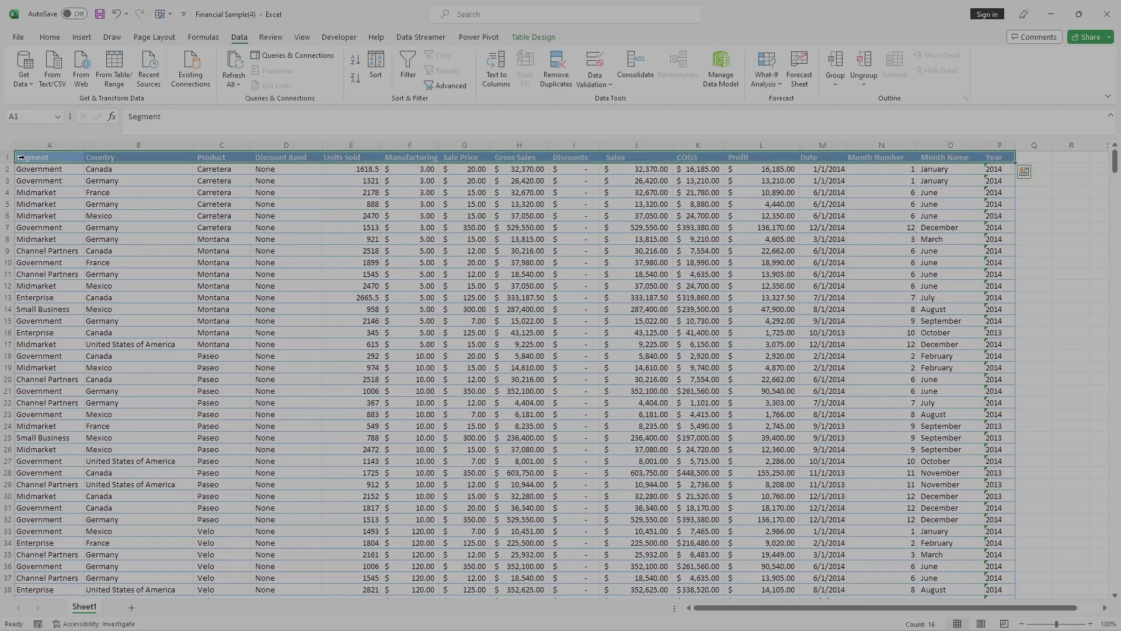
click(45, 191)
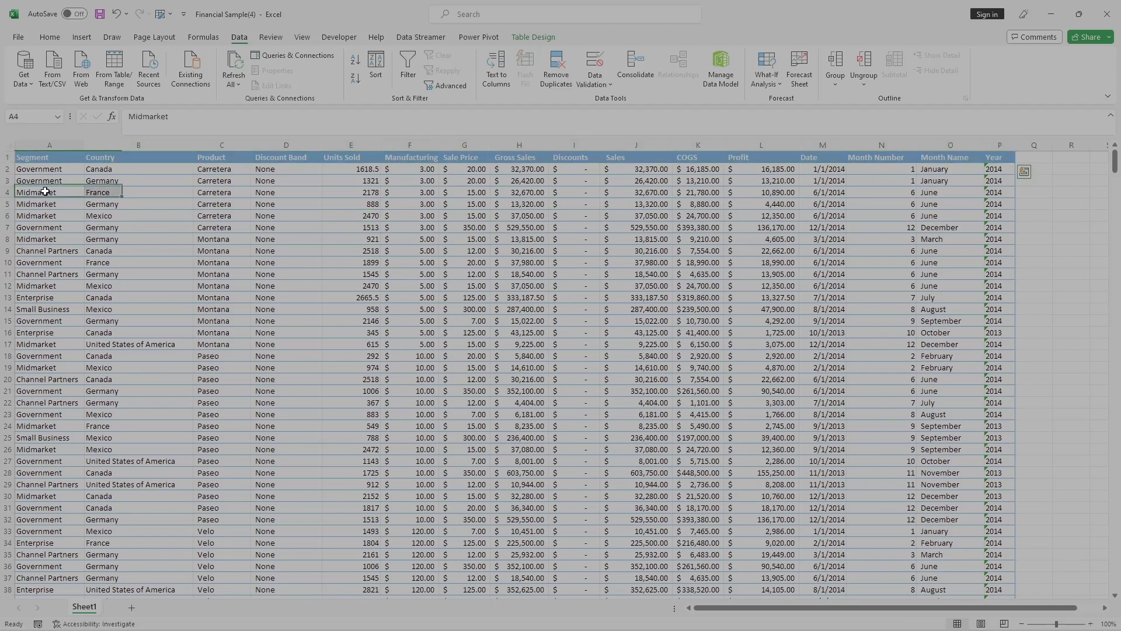
drag(24, 158, 211, 157)
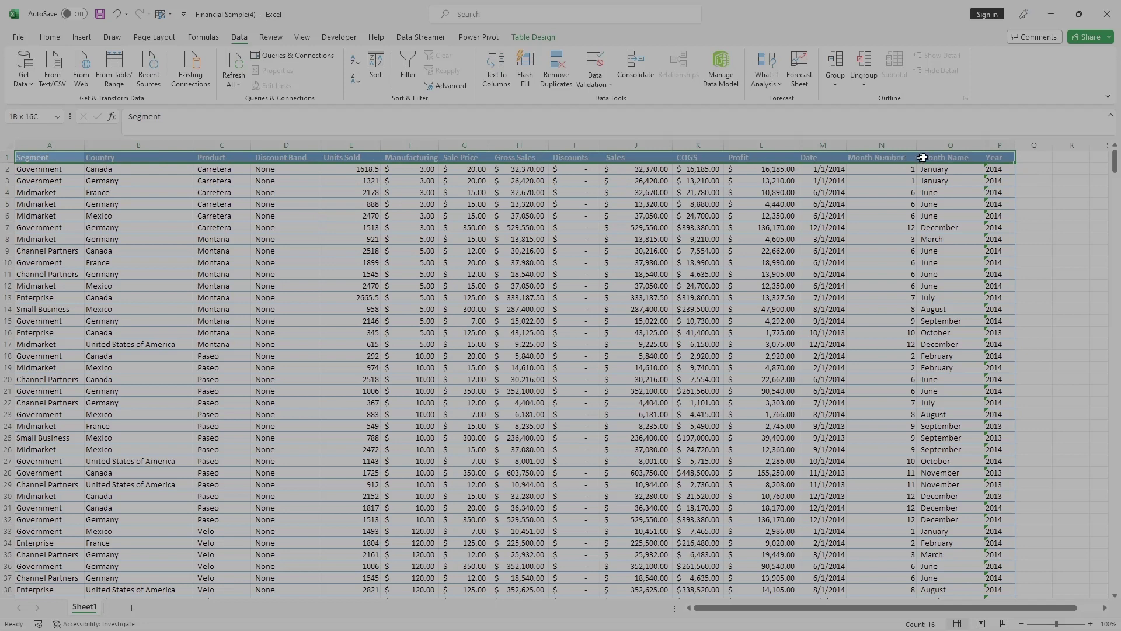
drag(978, 159, 978, 158)
drag(36, 157, 990, 159)
click(411, 62)
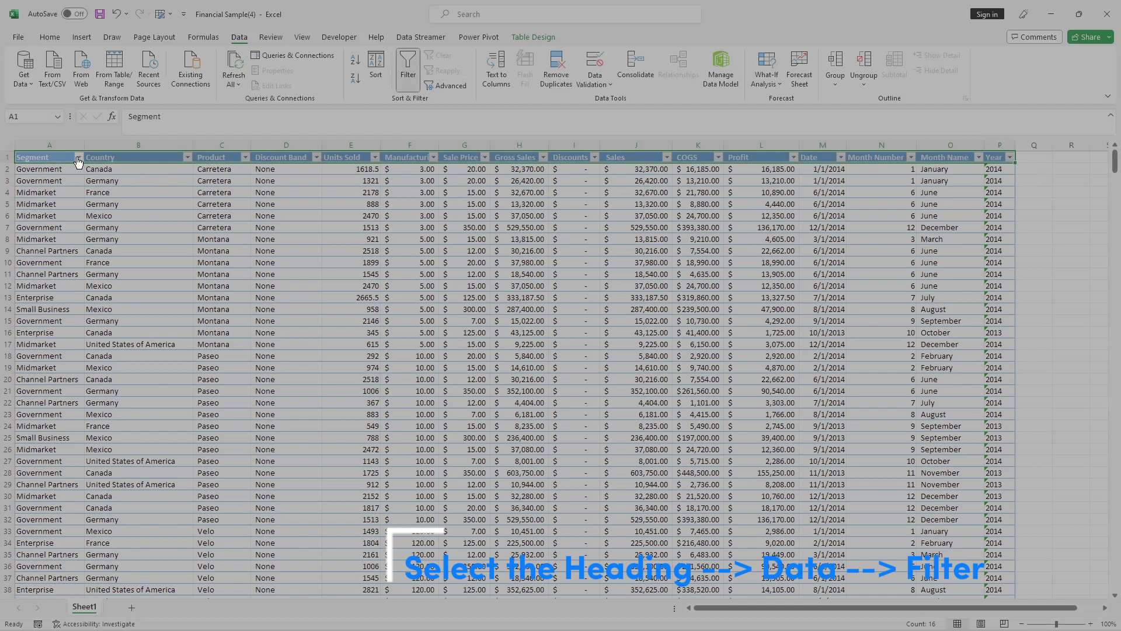
Step: Filter the Segment column to show only Government records
click(78, 157)
click(58, 298)
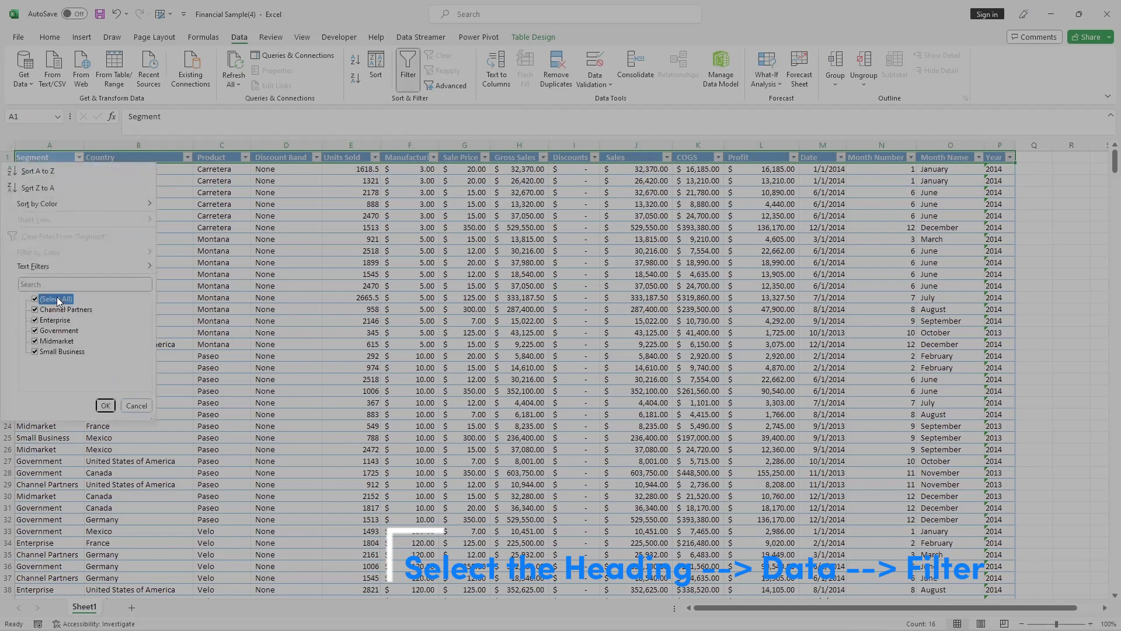
click(44, 331)
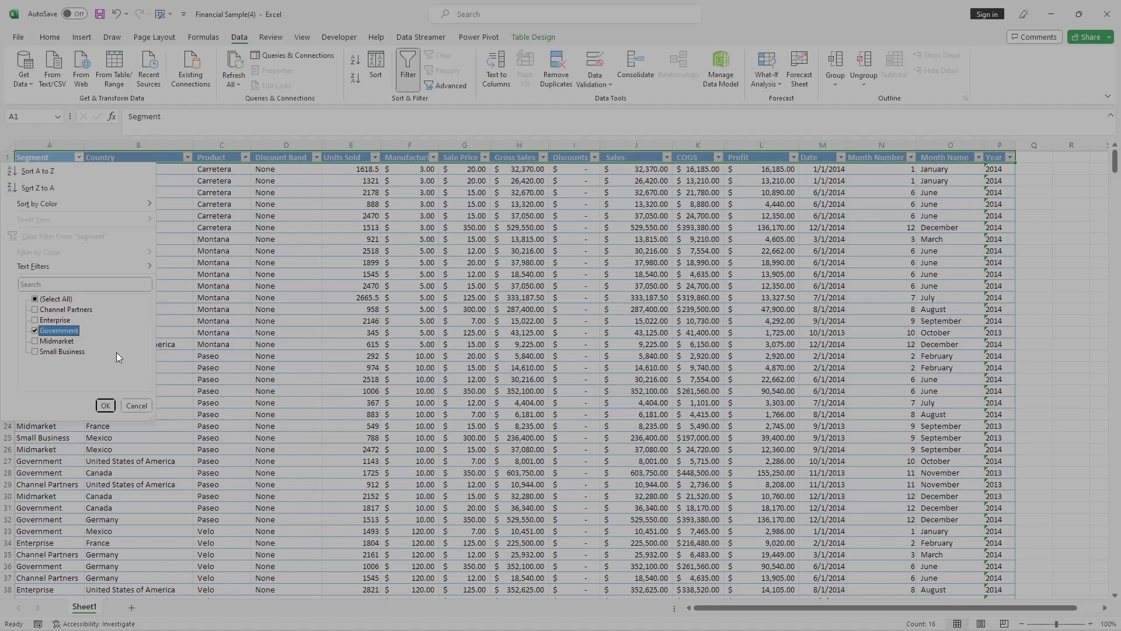
click(104, 405)
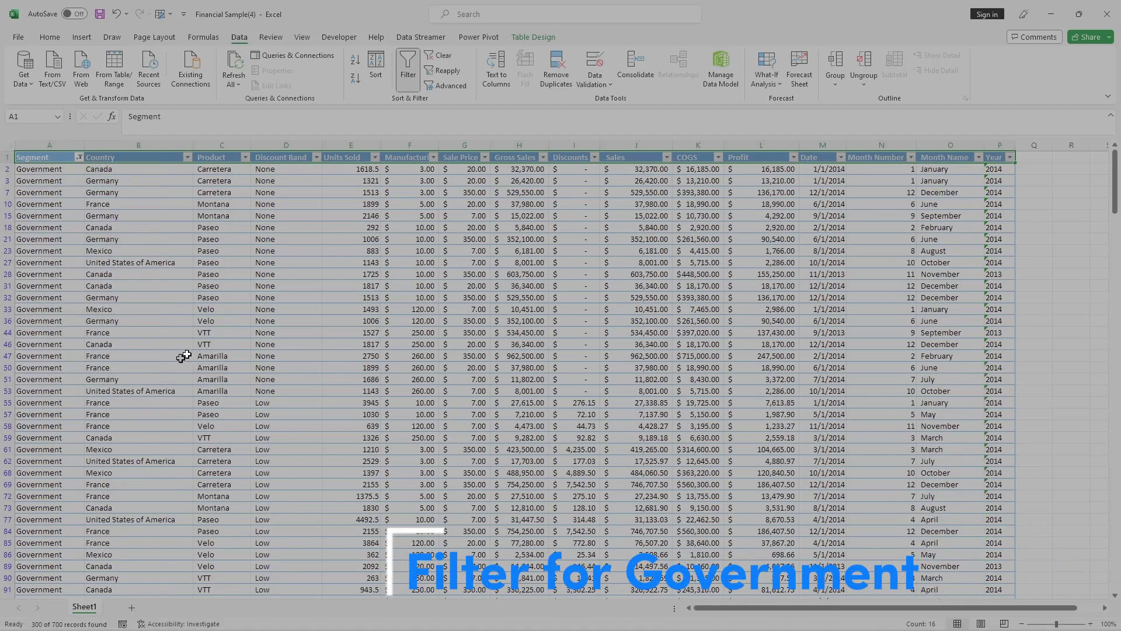
Step: Copy the filtered Government table with its headers, from cell A1 through the last visible row
click(224, 326)
drag(25, 157, 222, 566)
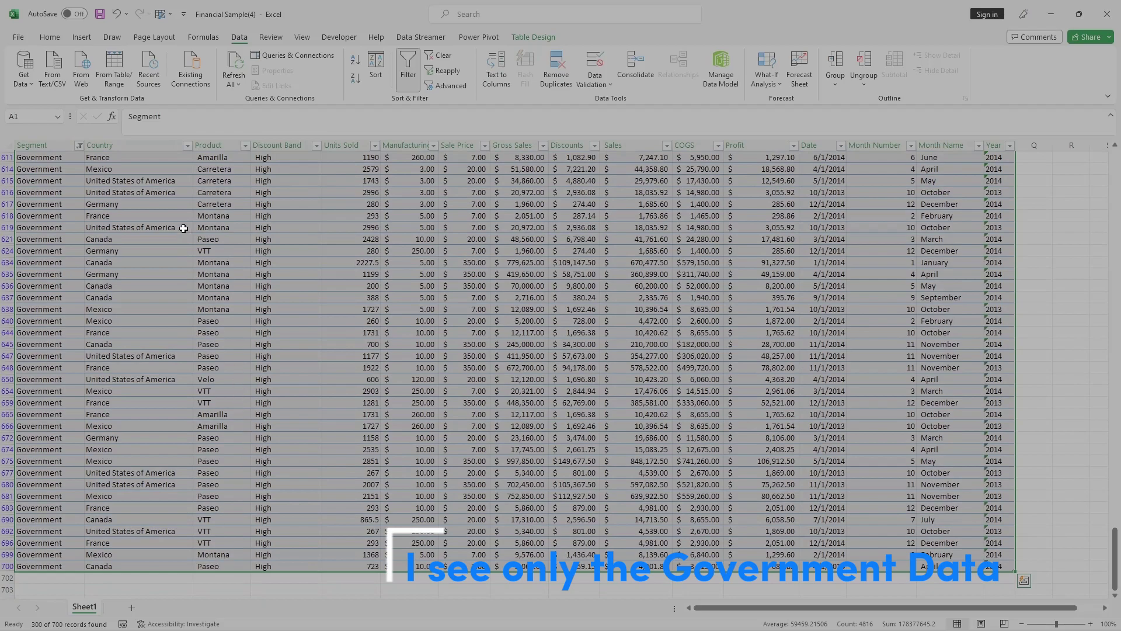
key(ctrl+c)
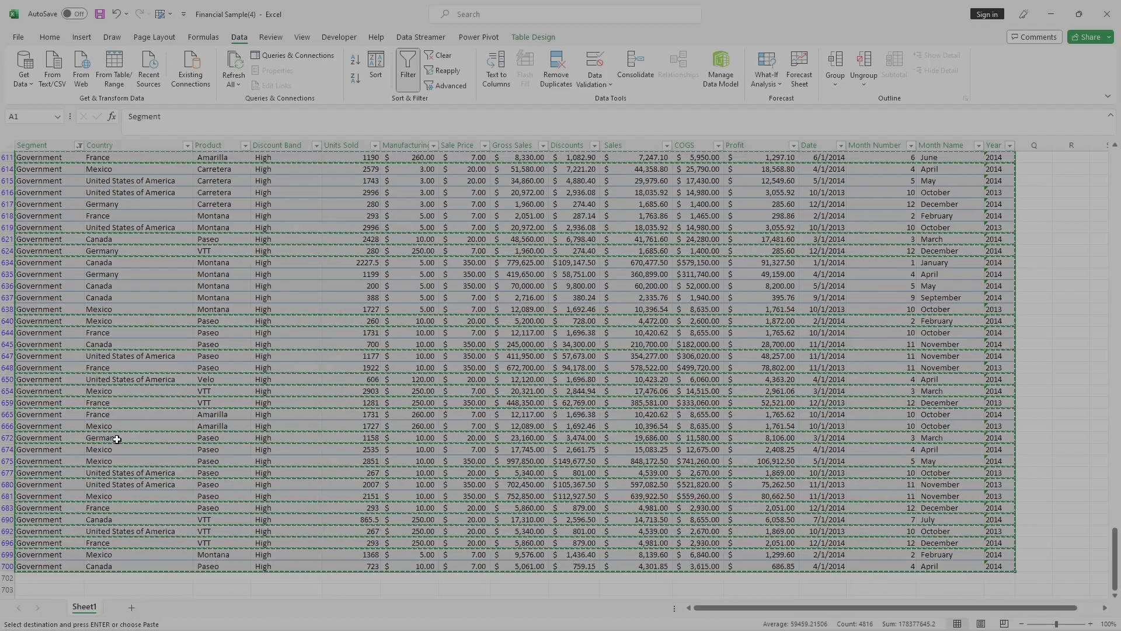
click(58, 38)
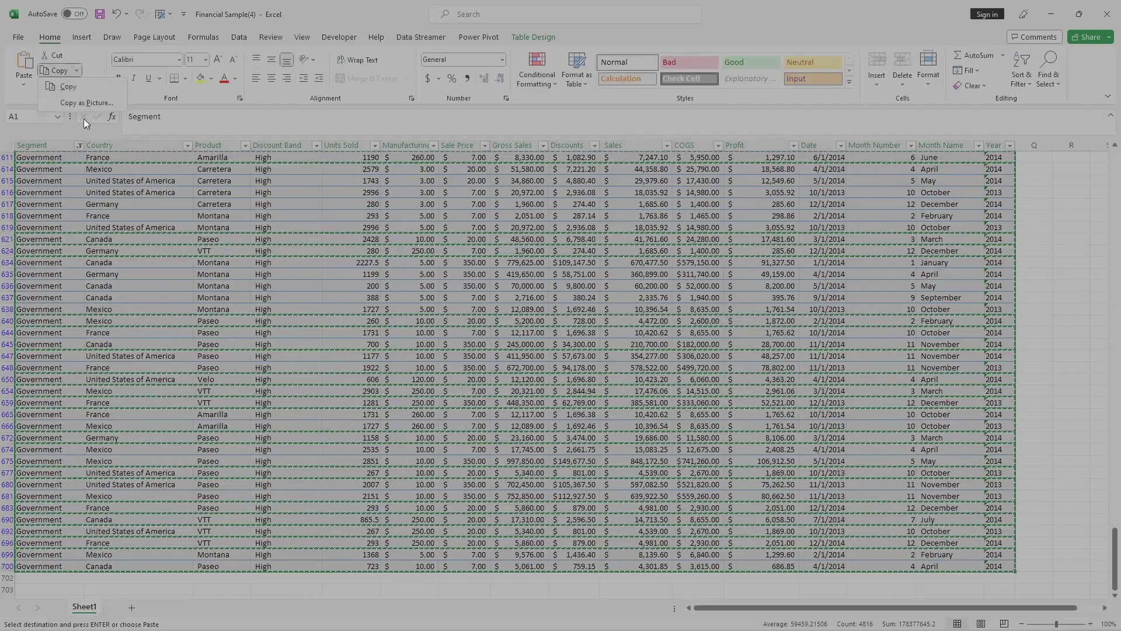
scroll(151, 379, up, 20)
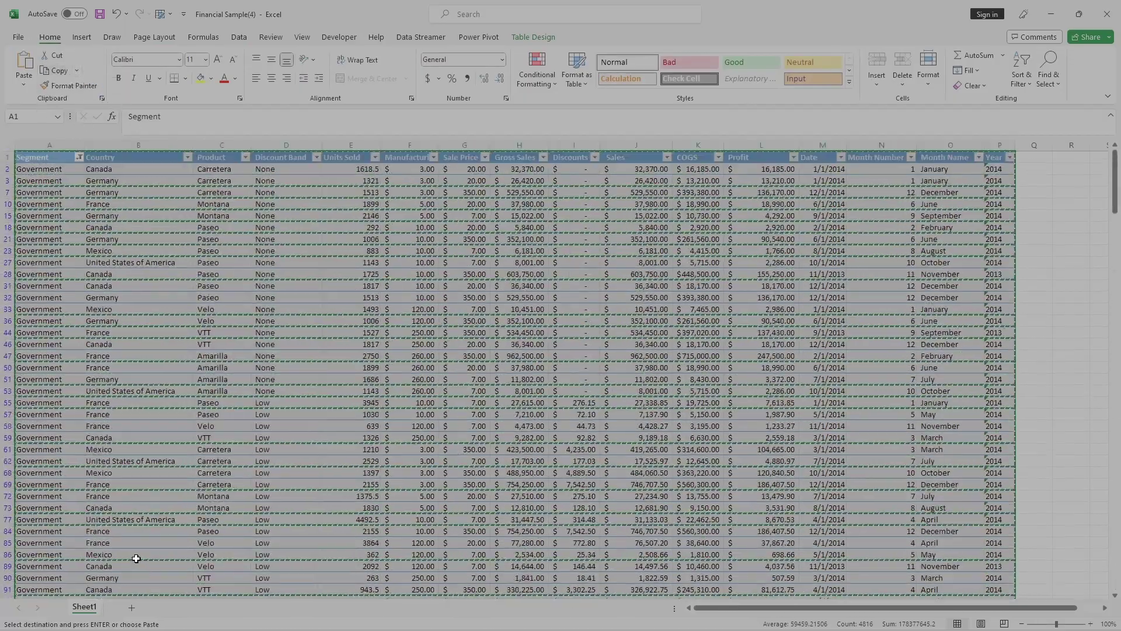
Step: Add a new worksheet and paste the copied Government data starting at cell A1
click(131, 607)
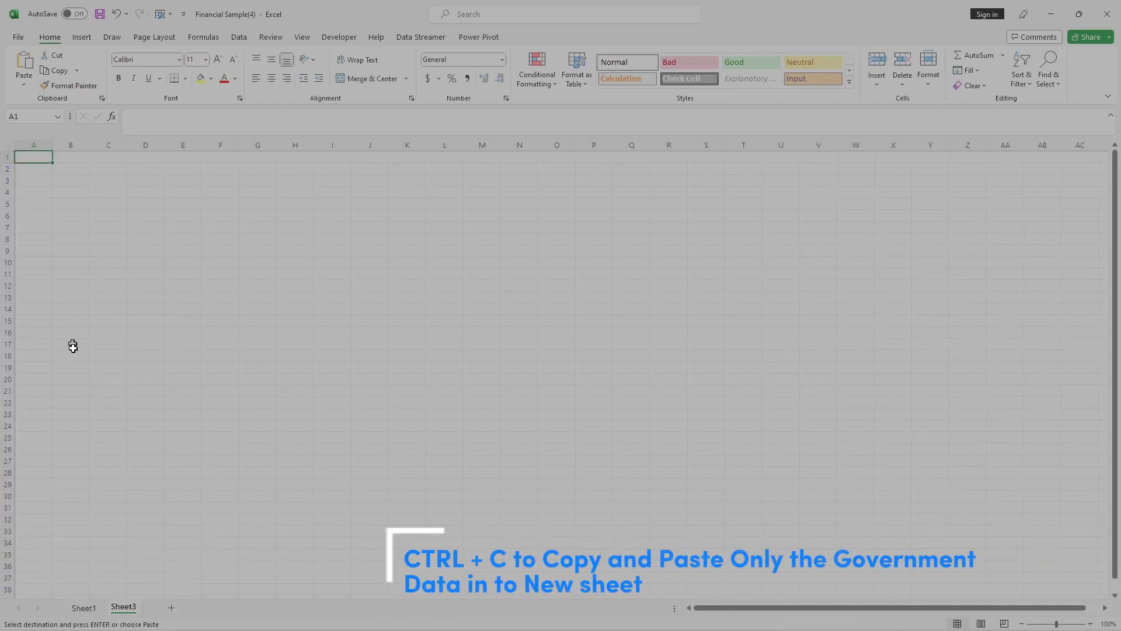
click(84, 607)
click(132, 606)
key(ctrl+v)
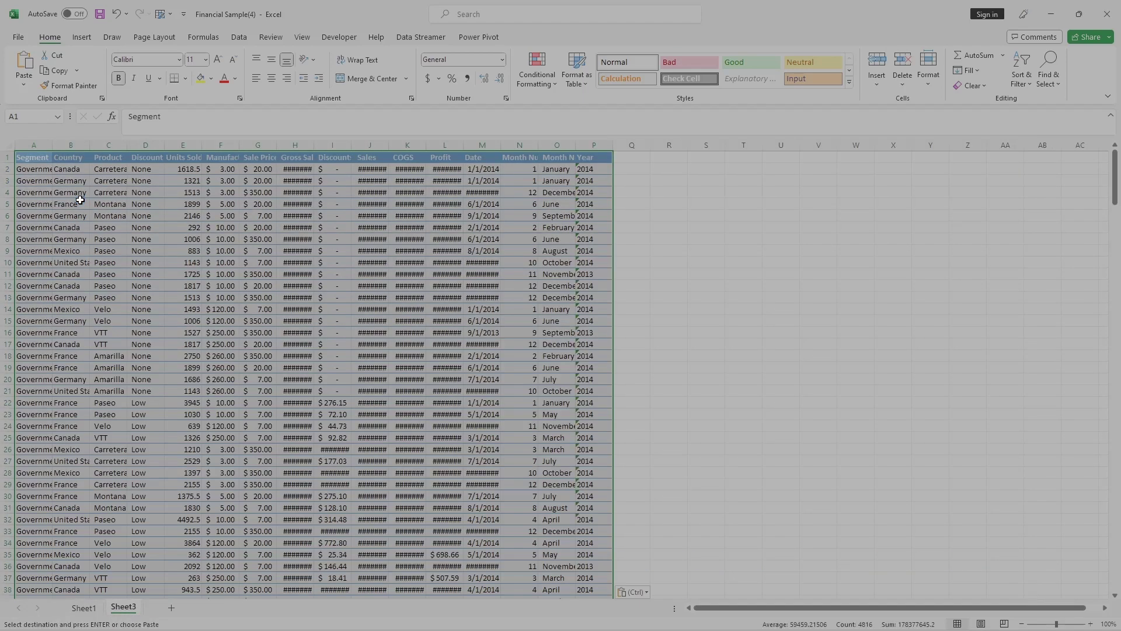
Step: Fit column A to its contents and review the Segment entries in the pasted data
double_click(54, 144)
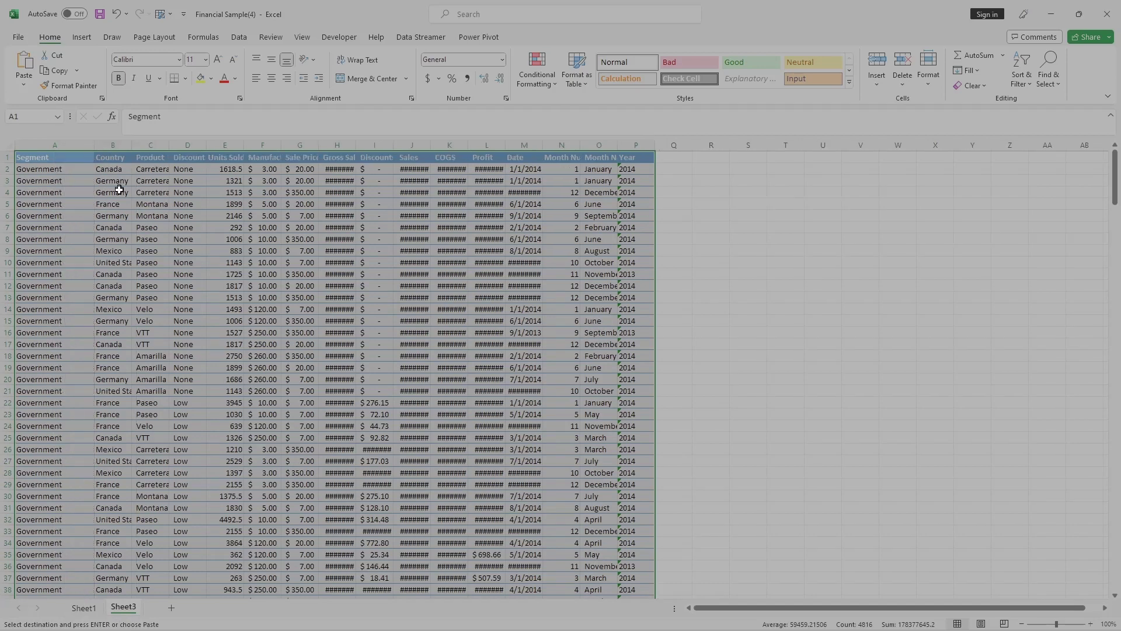
click(65, 192)
scroll(101, 263, down, 2)
scroll(89, 250, up, 2)
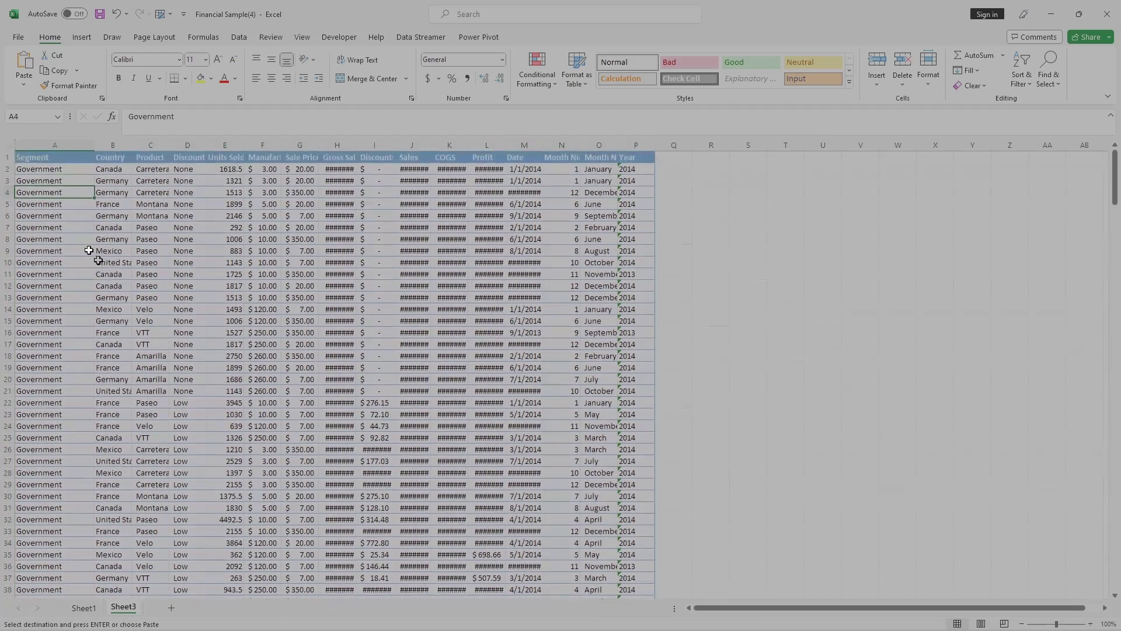
drag(40, 169, 55, 590)
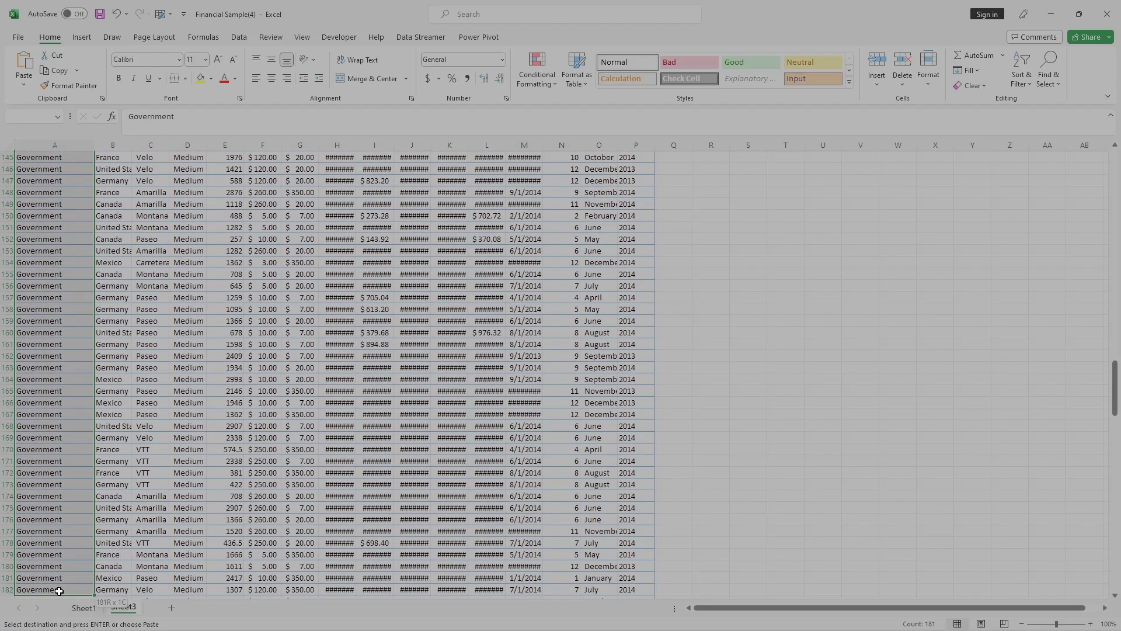
Step: Rename the new worksheet as Government-Main-Sheet
right_click(125, 605)
click(148, 477)
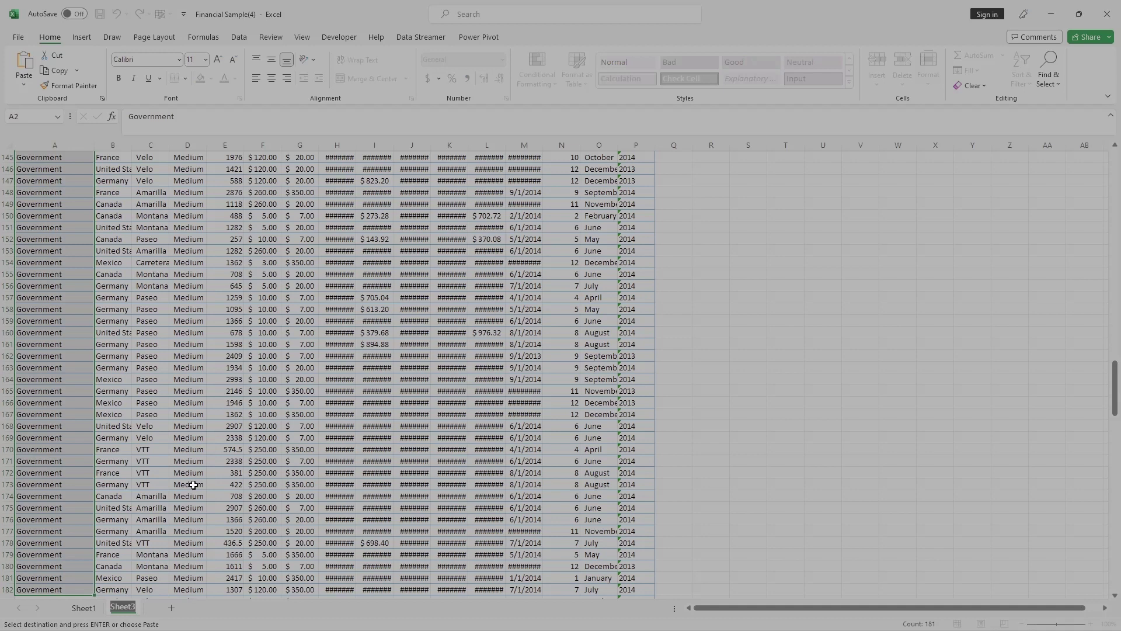
key(BackSpace)
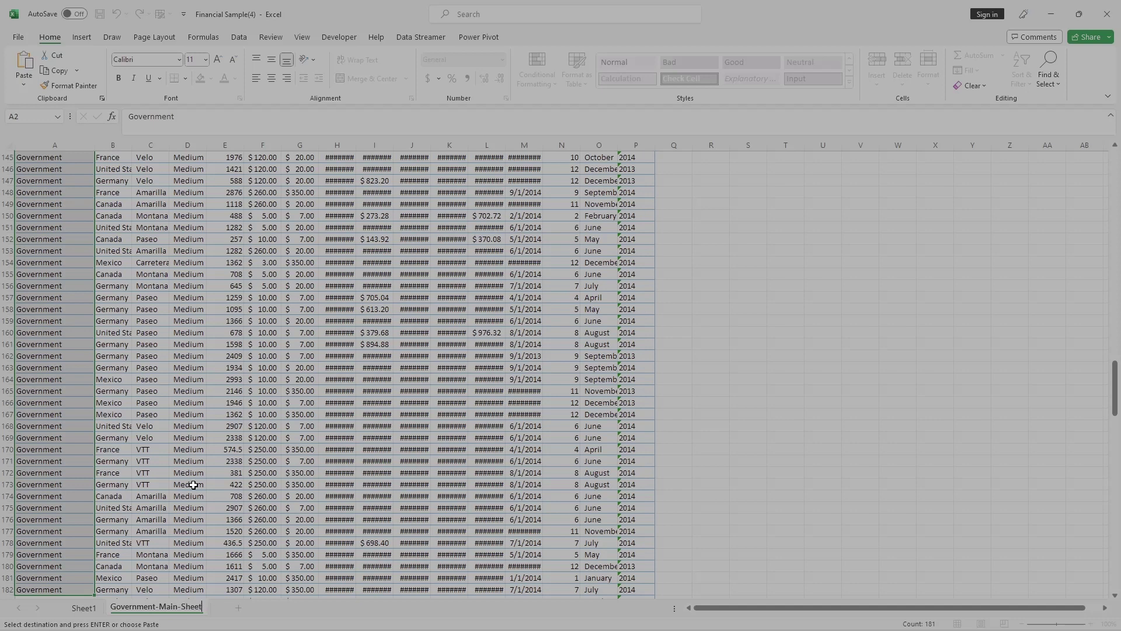
click(189, 474)
Step: Widen the Gross Sales, Product, Sales, COGS, Profit, Date, Month Number and Month Name columns so their contents fit
scroll(213, 434, up, 11)
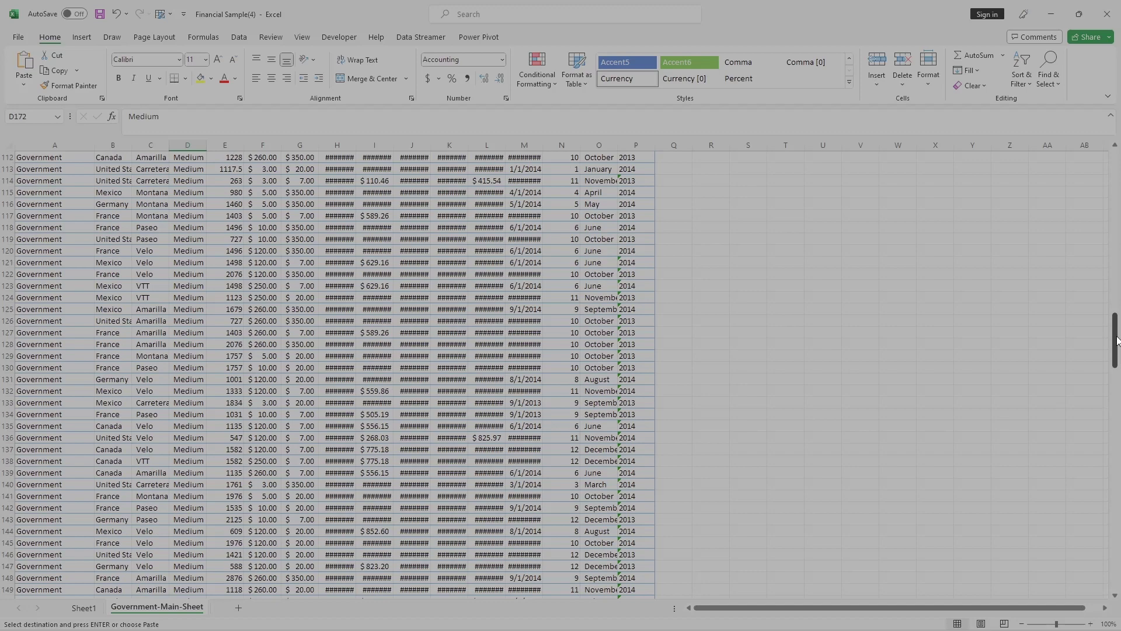
drag(1117, 341, 1117, 177)
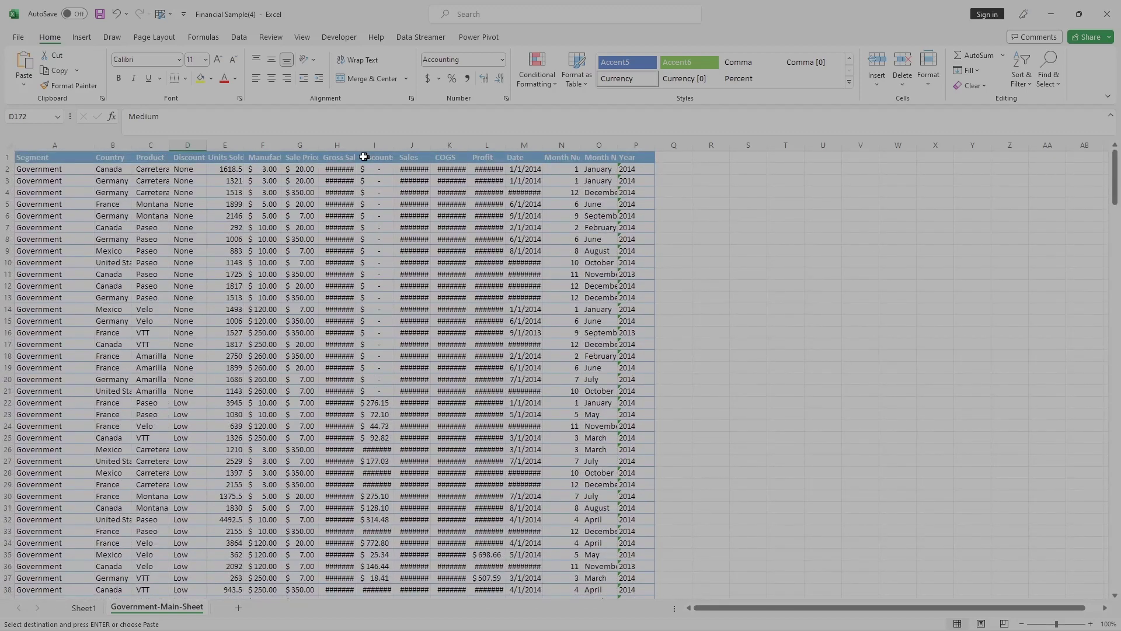
drag(357, 145, 393, 145)
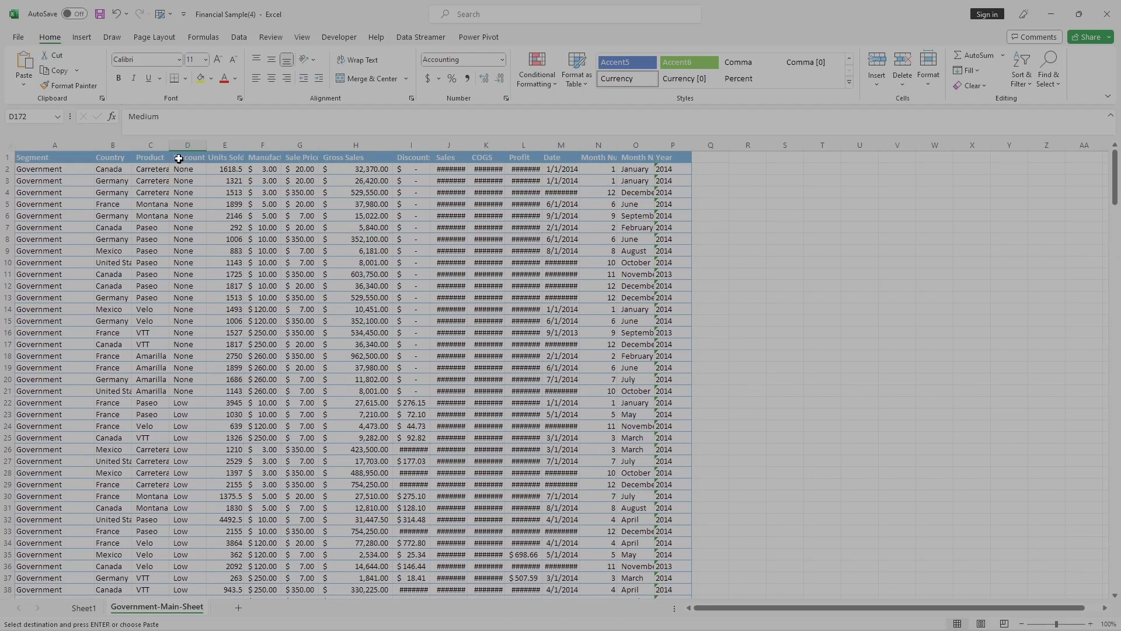
drag(170, 144, 203, 143)
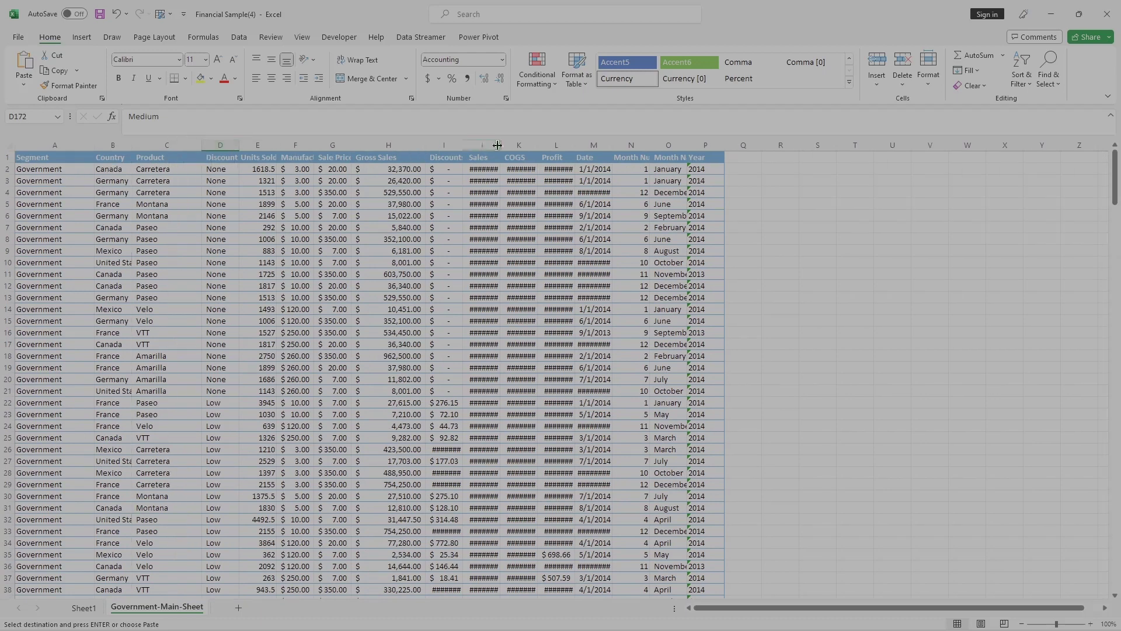
drag(499, 144, 934, 145)
click(897, 158)
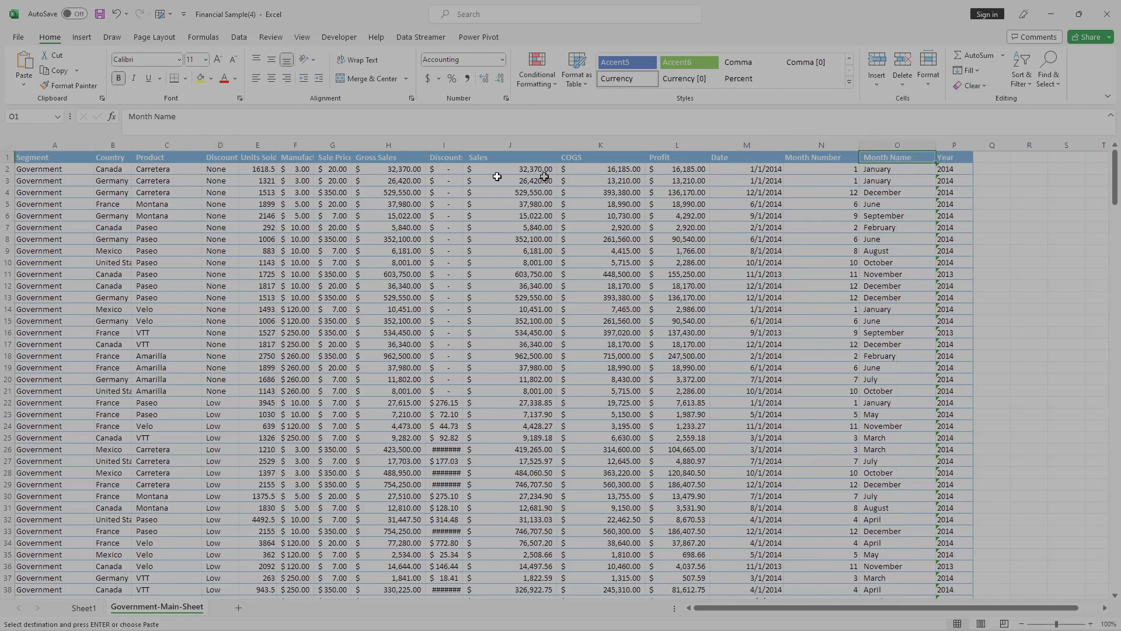
drag(35, 157, 34, 257)
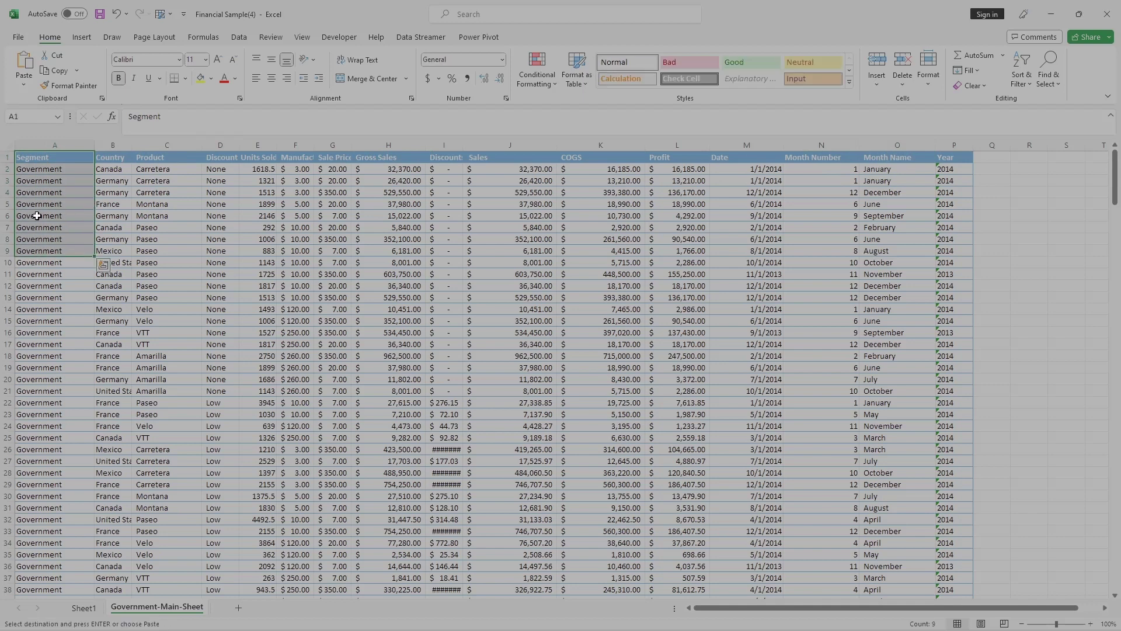
click(32, 173)
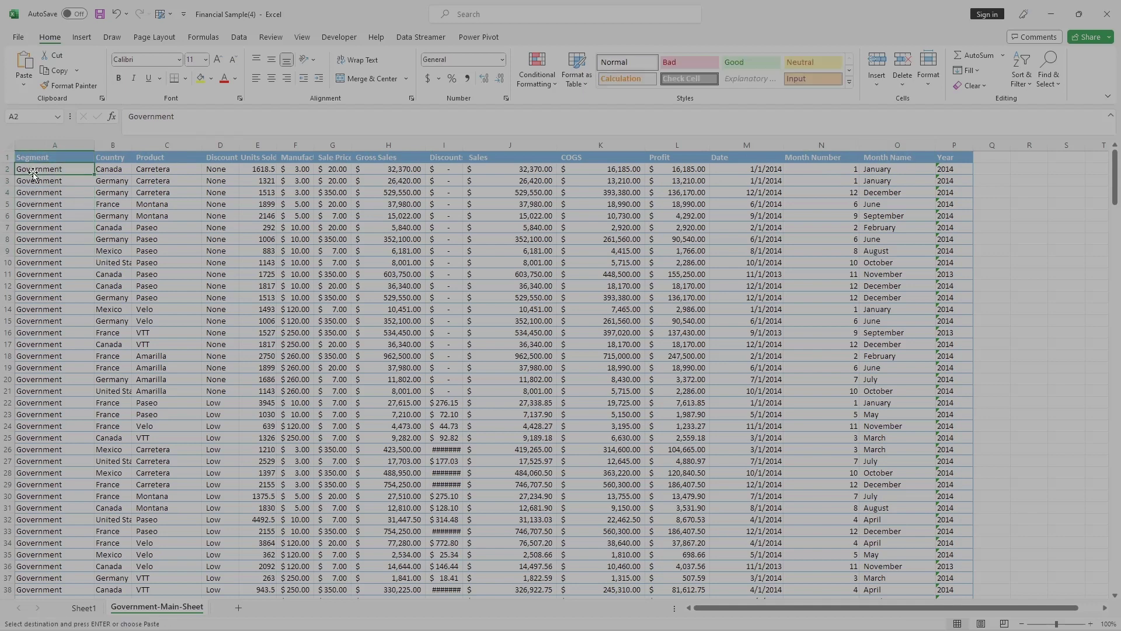
Step: Review the entries in columns B to G, fitting the Manufacturing Price and Sale Price columns to their contents
click(107, 168)
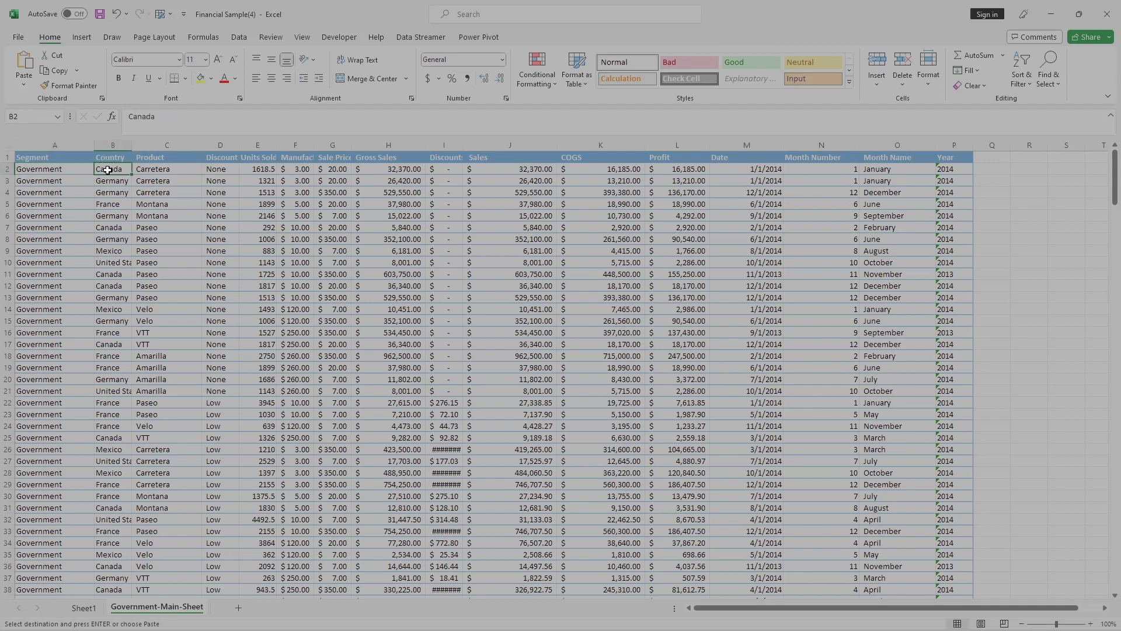
drag(107, 170, 110, 567)
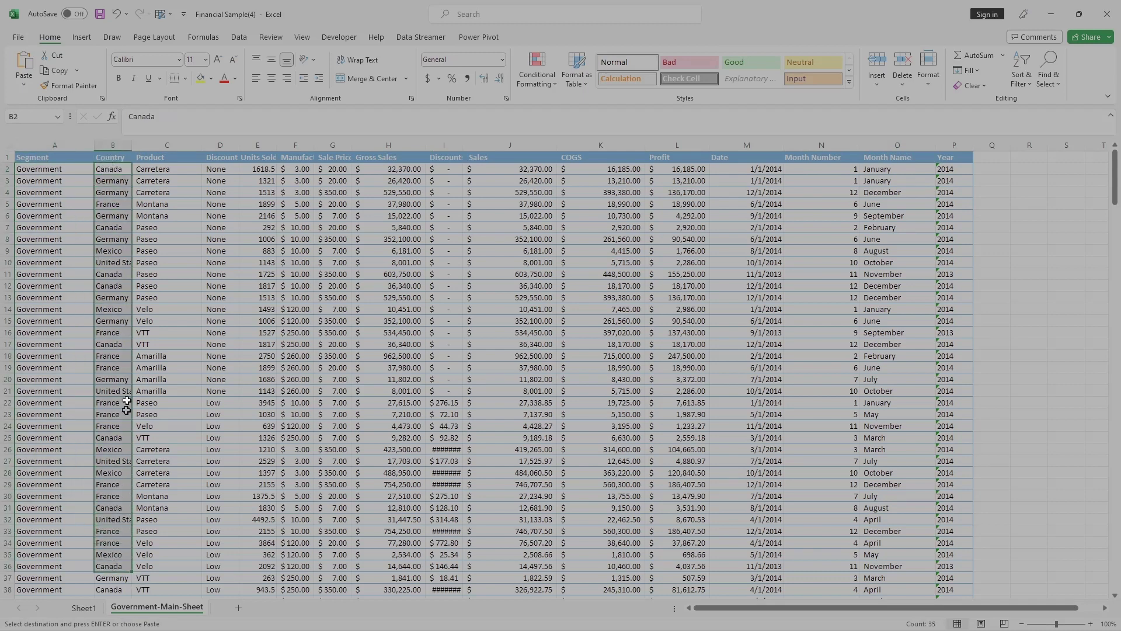
drag(154, 169, 152, 578)
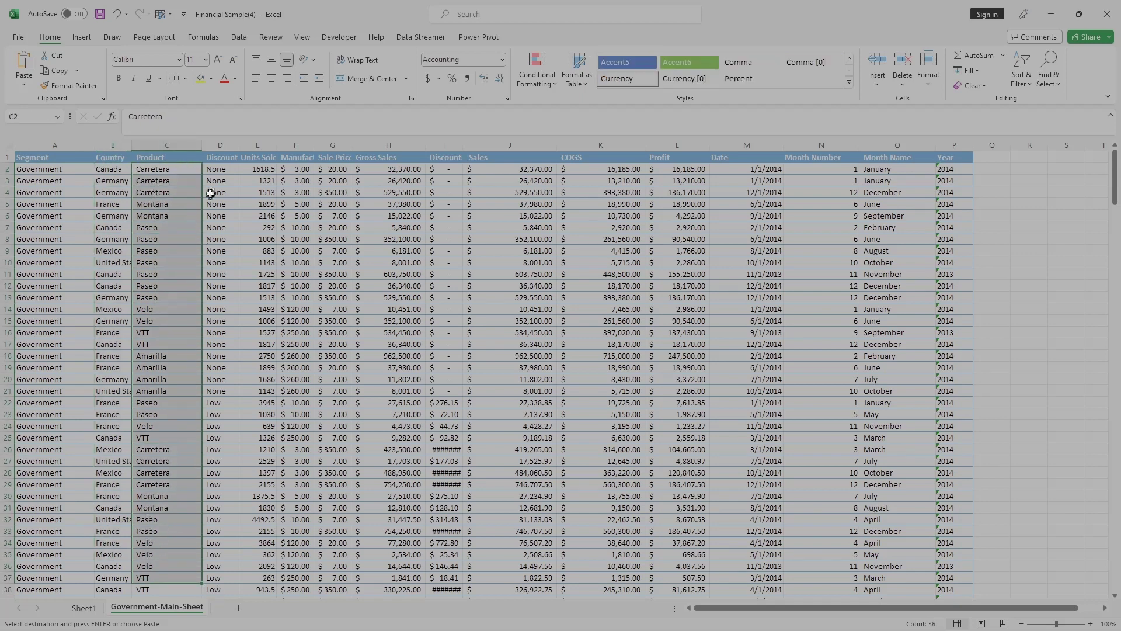
drag(217, 168, 221, 532)
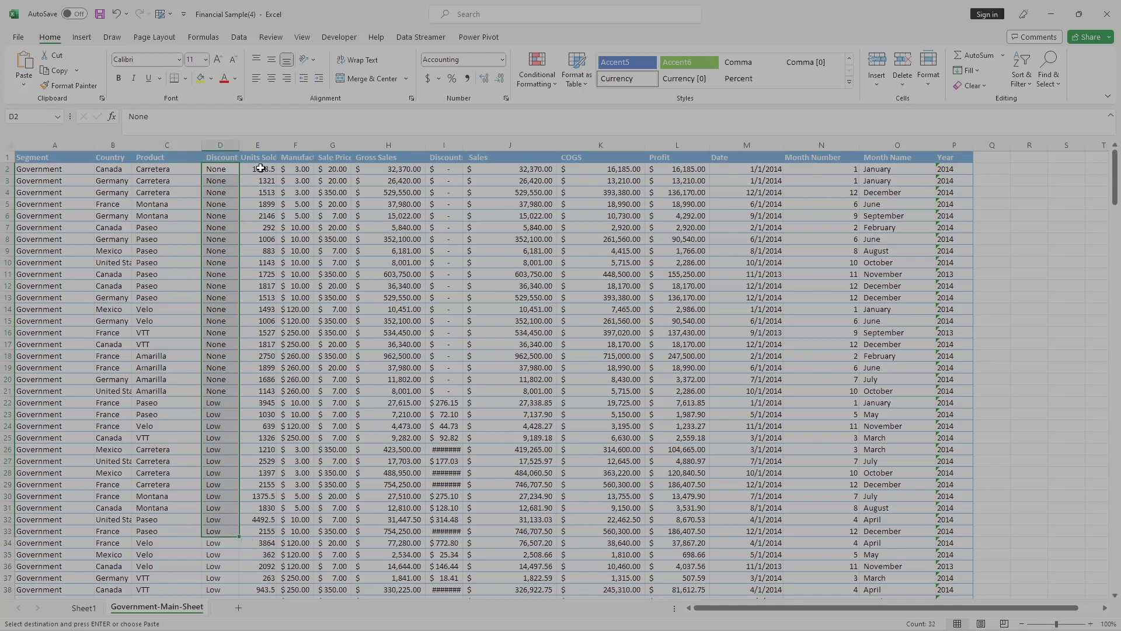
drag(260, 168, 260, 506)
double_click(314, 142)
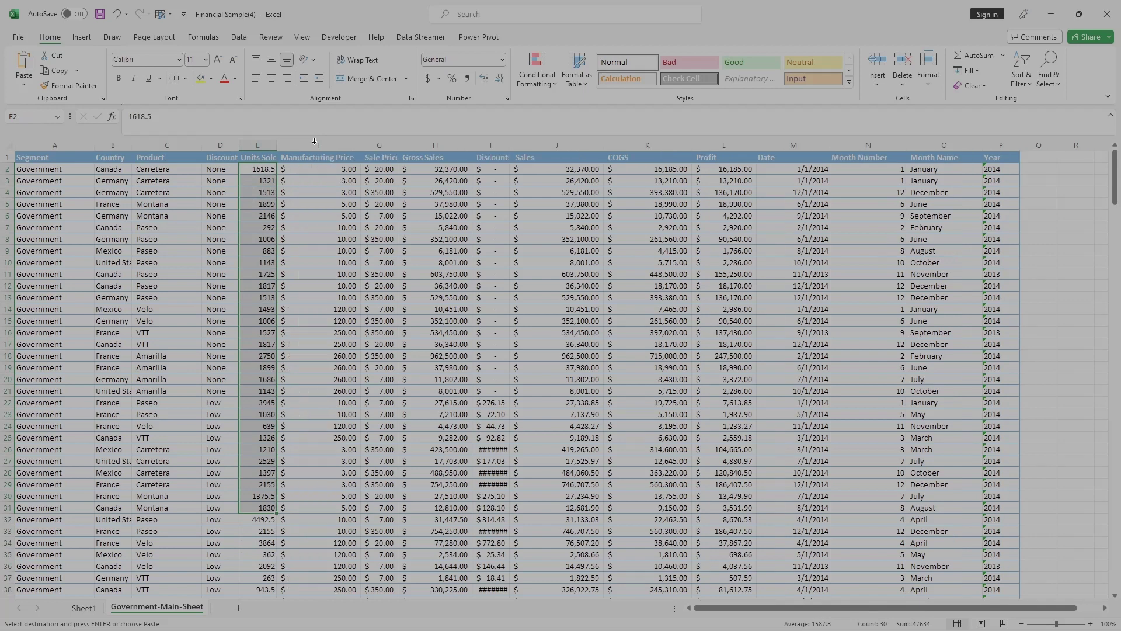
drag(316, 168, 322, 542)
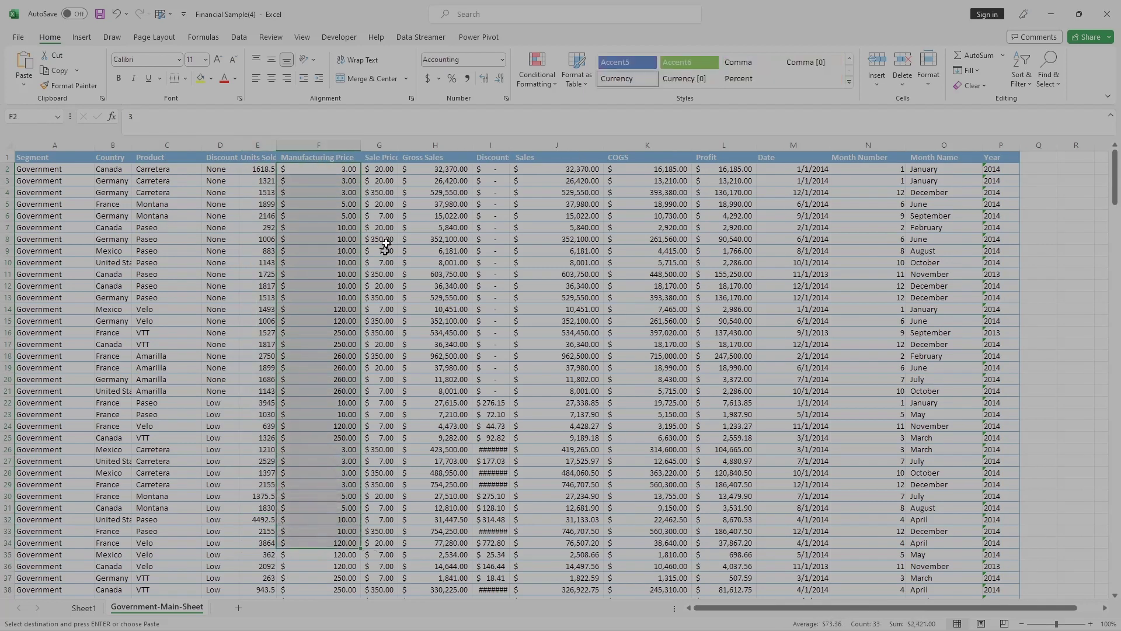
double_click(399, 144)
drag(390, 170, 387, 473)
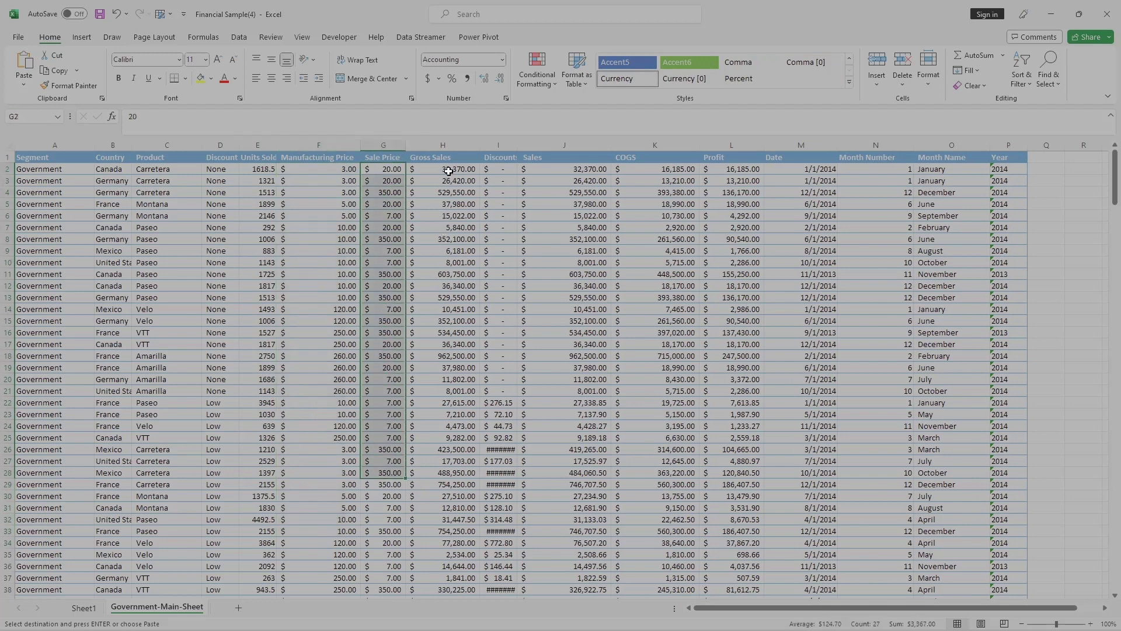
click(221, 203)
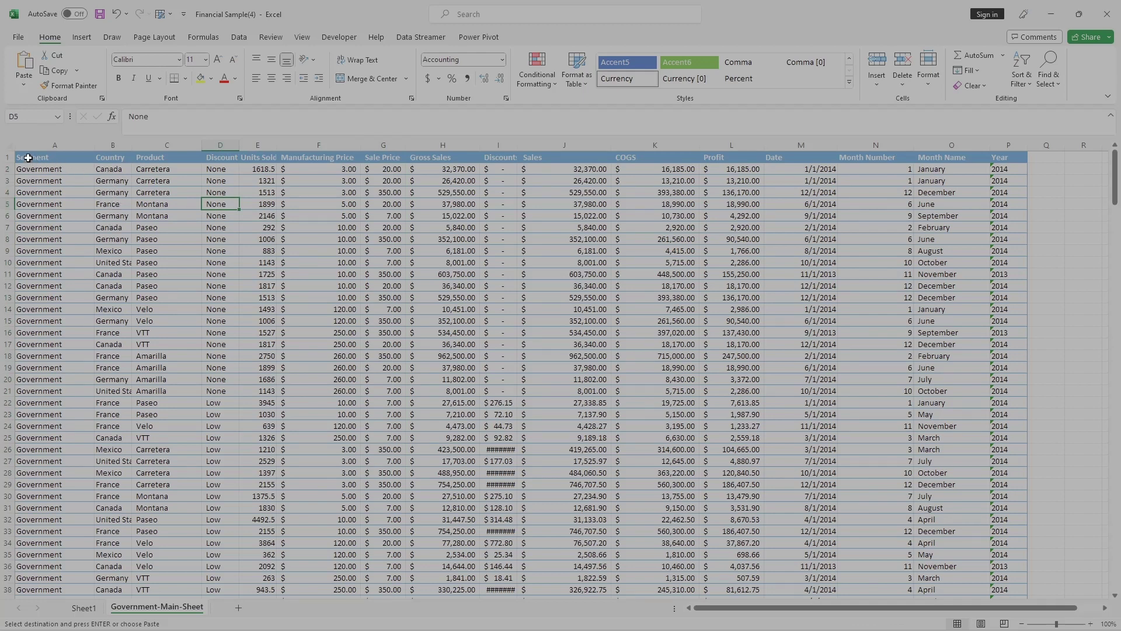
Step: Add filters to the header row from Segment to Year on the Government-Main-Sheet
drag(27, 157, 1004, 161)
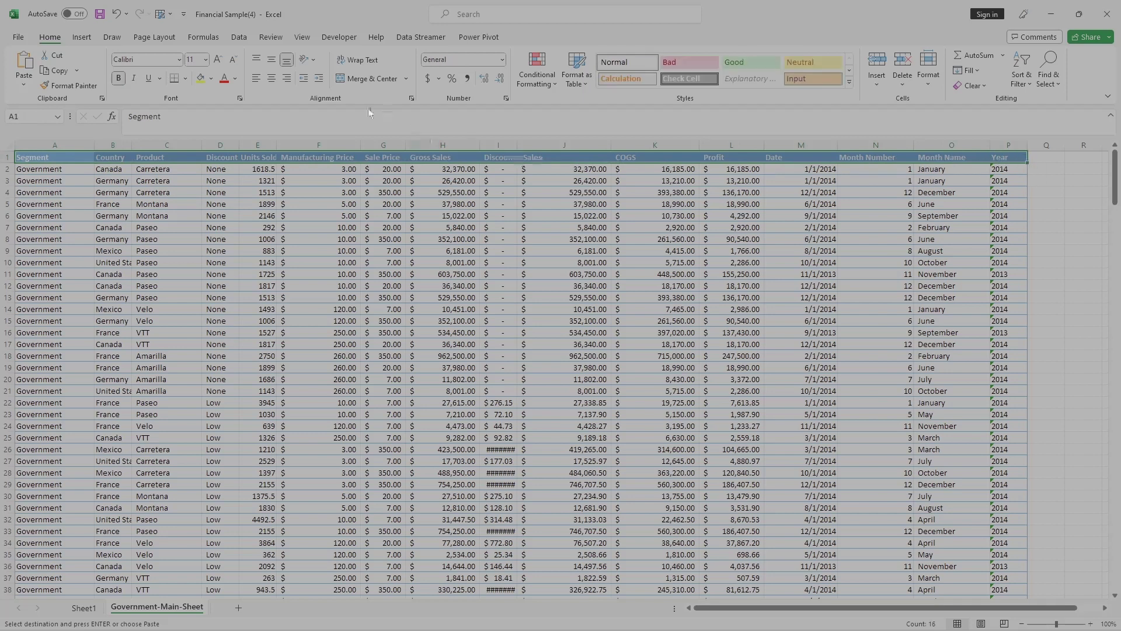
click(245, 37)
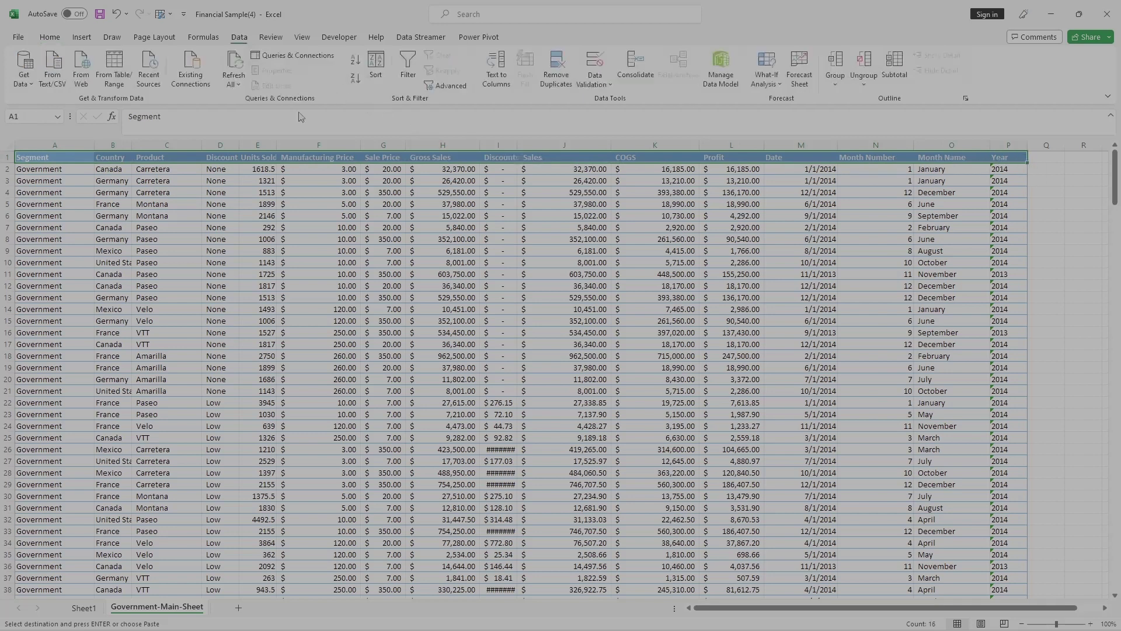
click(407, 64)
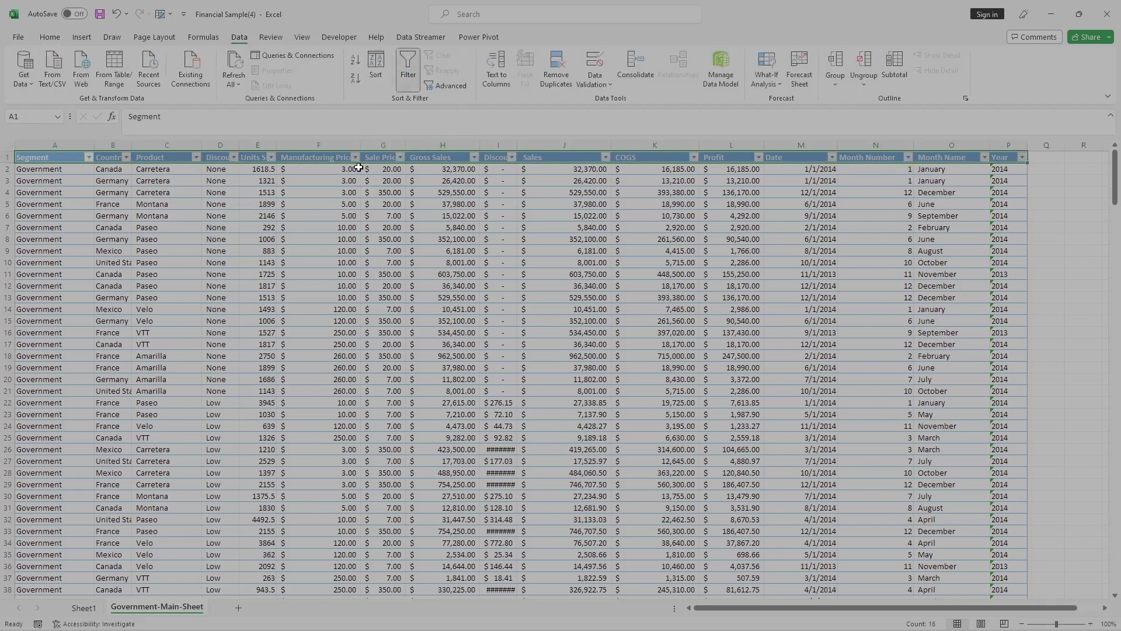
Step: Filter the Country column to show only Germany
click(125, 158)
click(45, 299)
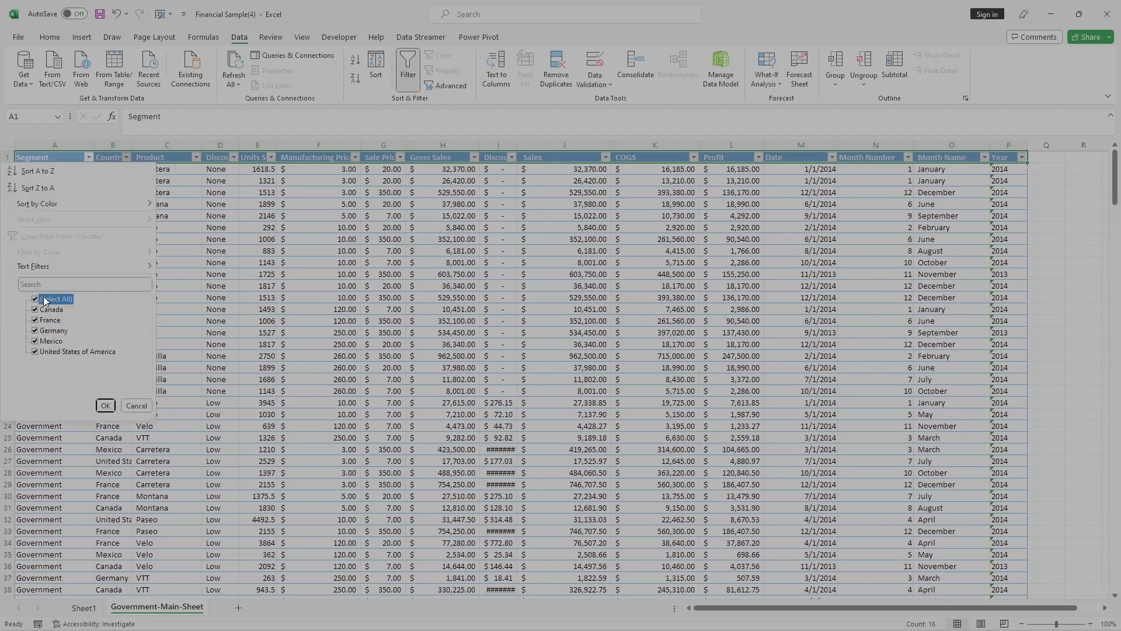
click(51, 330)
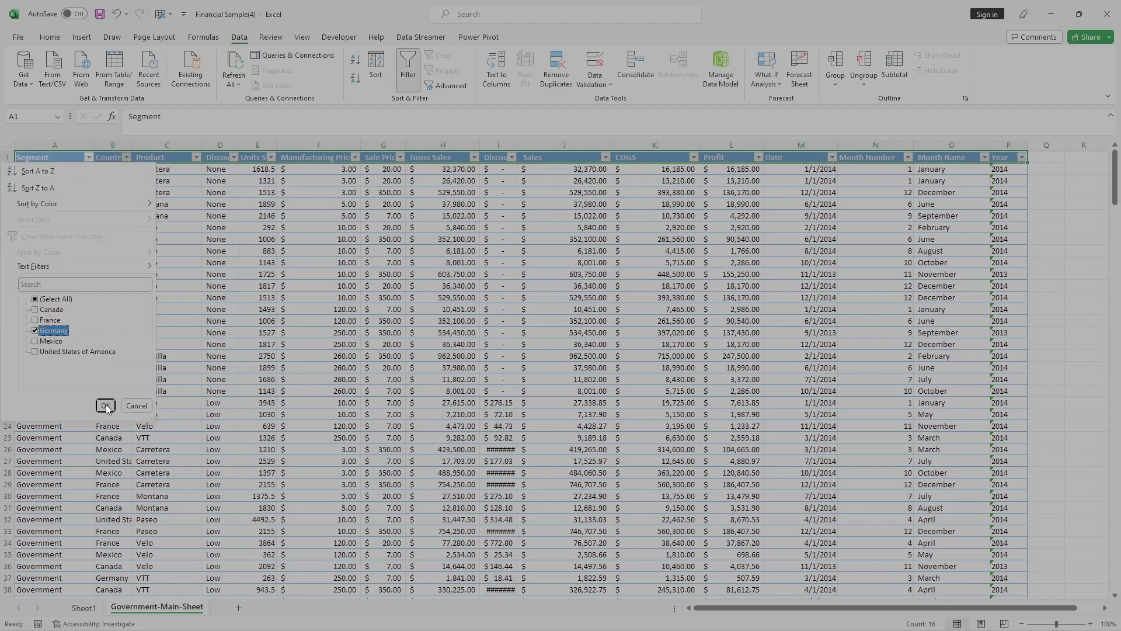
click(107, 404)
click(166, 297)
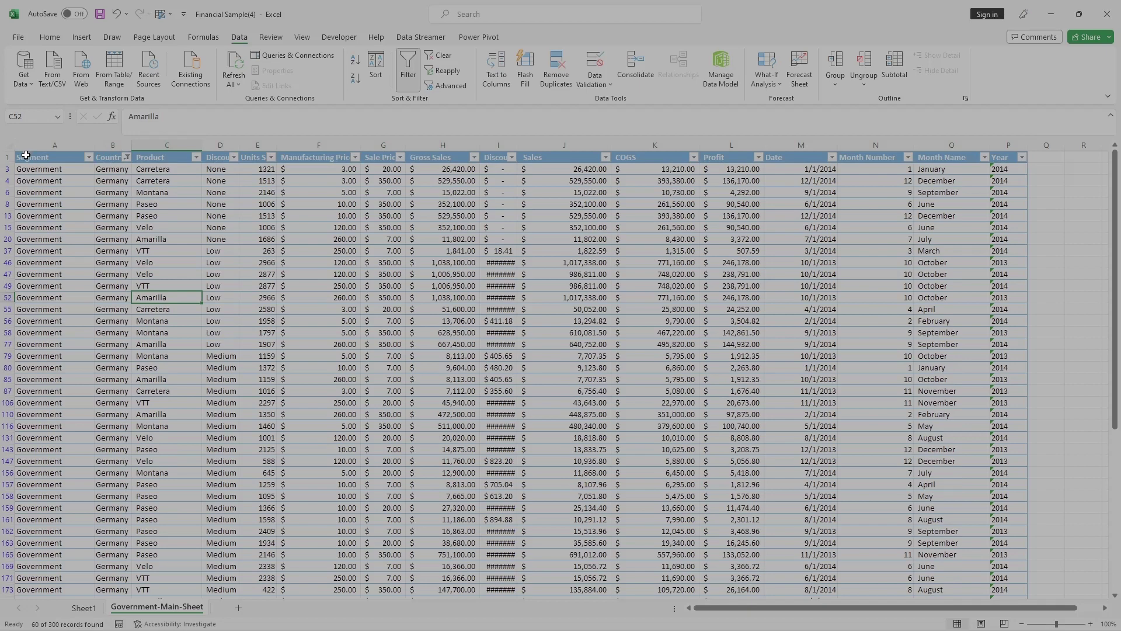
Step: Copy the filtered Germany rows with their headers and paste them into a new worksheet starting at cell A1
drag(26, 155, 1008, 577)
key(ctrl+c)
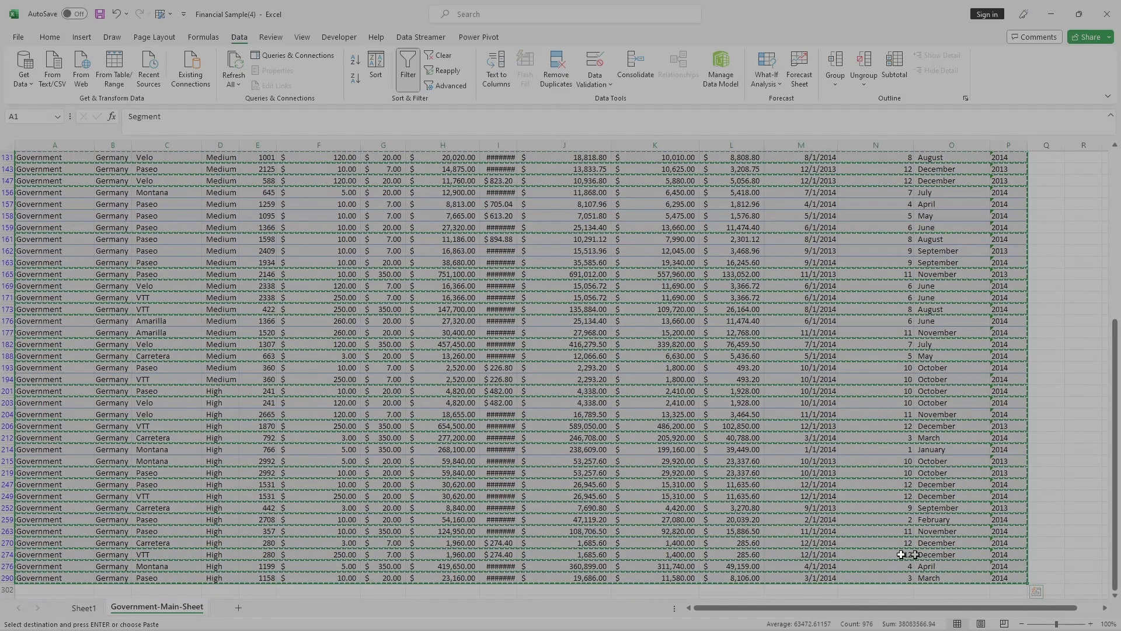
click(237, 608)
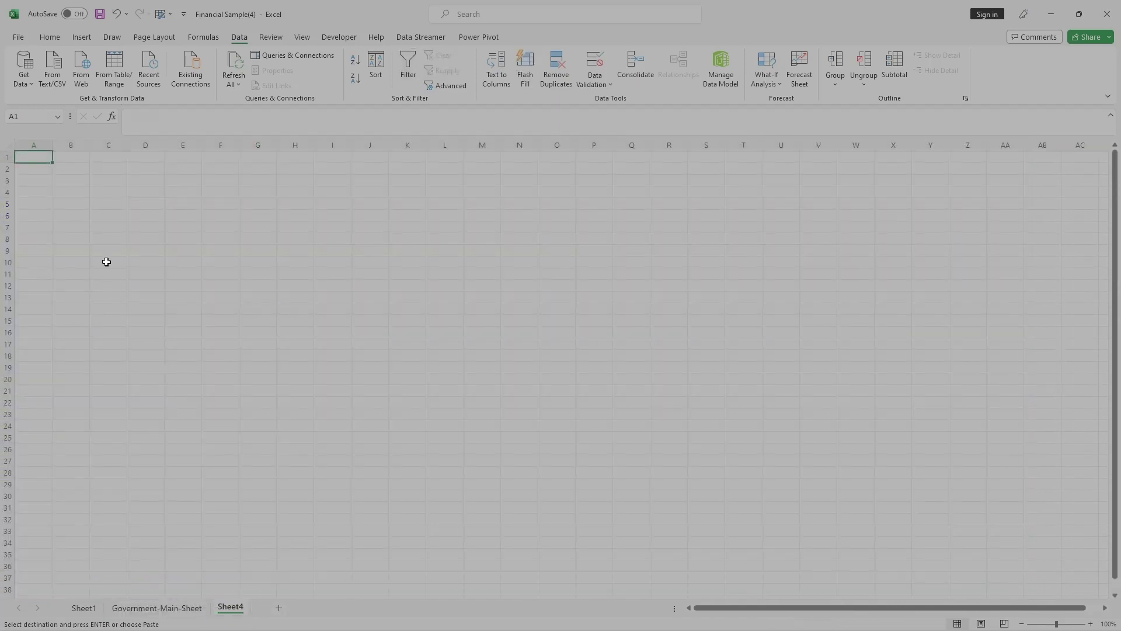
key(ctrl+v)
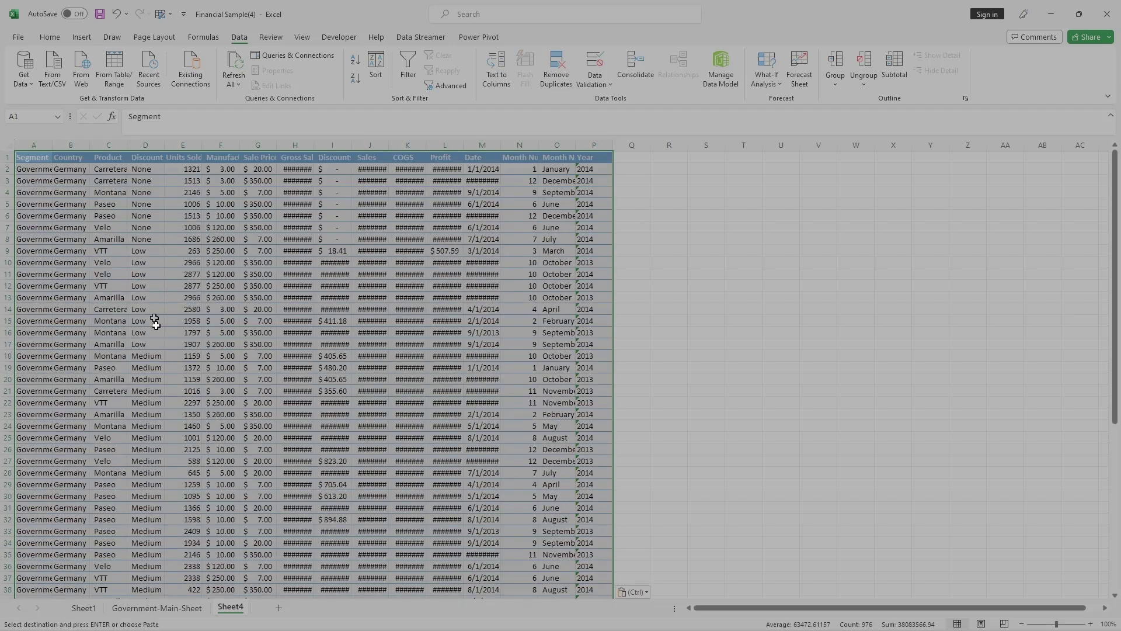
Step: Change the Country filter on the Government-Main-Sheet from Germany to Canada only
click(163, 608)
scroll(181, 282, up, 10)
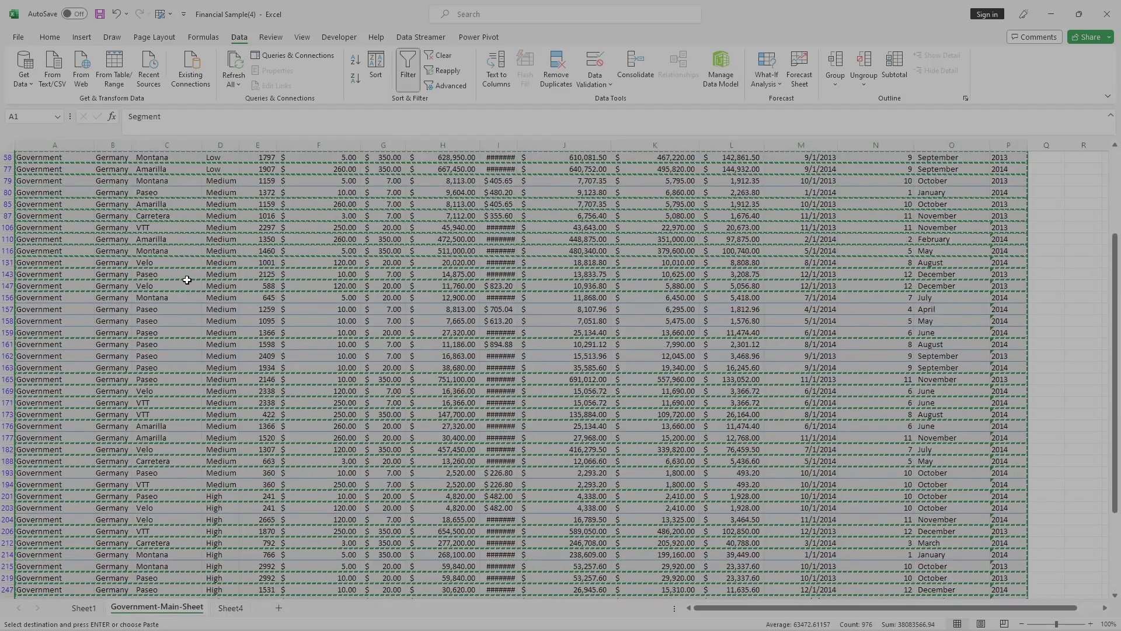
click(127, 157)
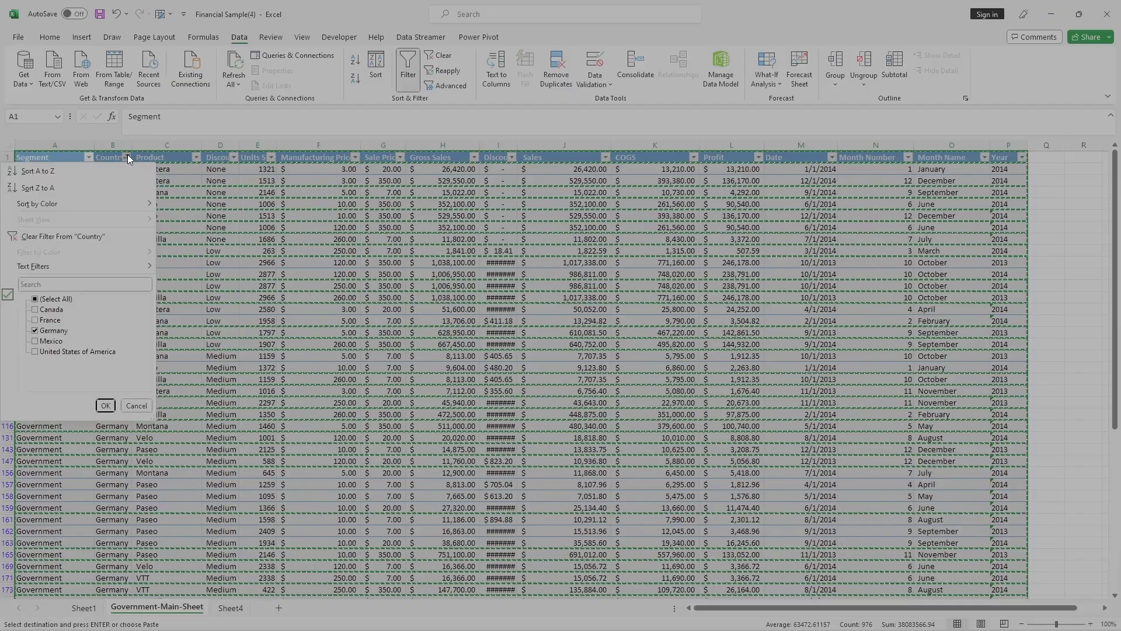
click(54, 331)
click(52, 309)
click(105, 406)
click(188, 333)
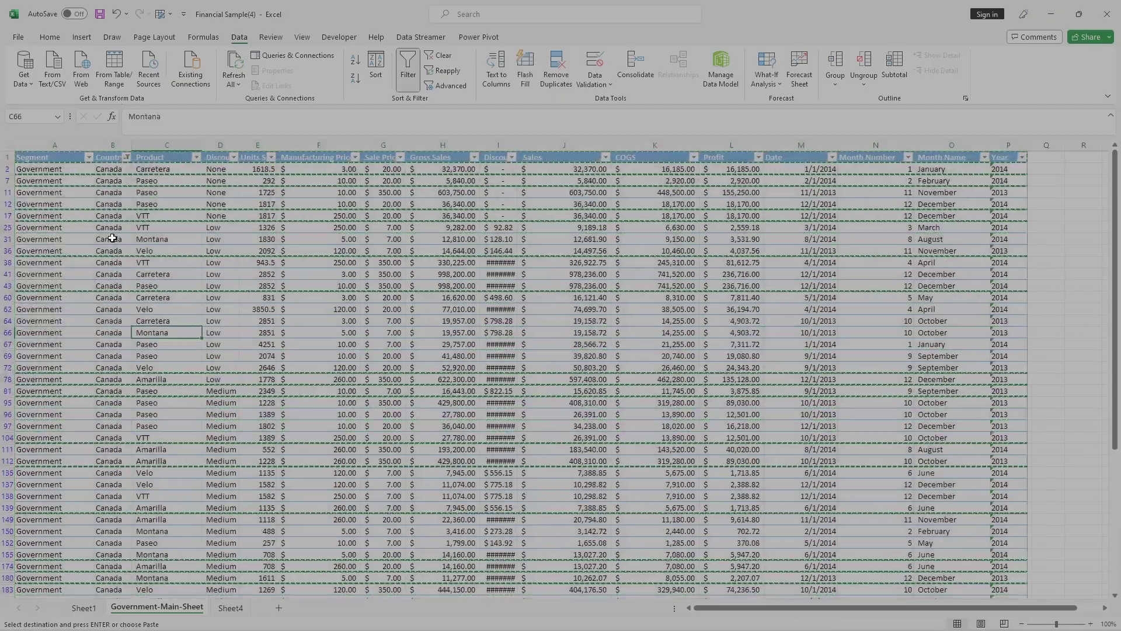
Step: Copy the filtered Canada rows with their headers and paste them into another new worksheet starting at cell A1
drag(32, 157, 1006, 583)
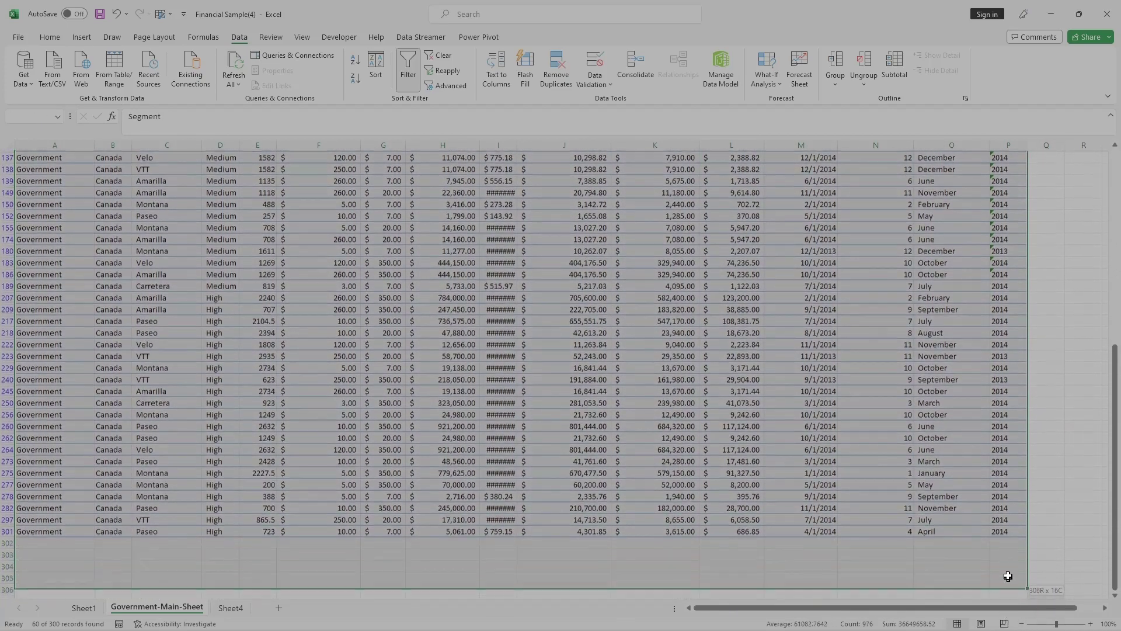
key(ctrl+c)
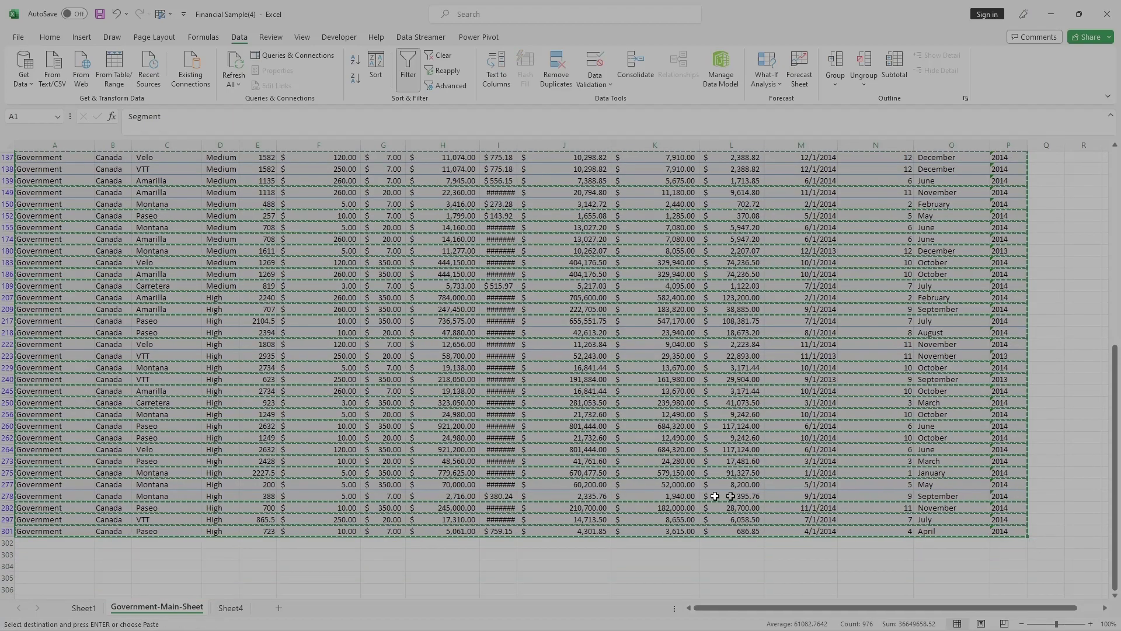
click(232, 608)
key(ctrl+v)
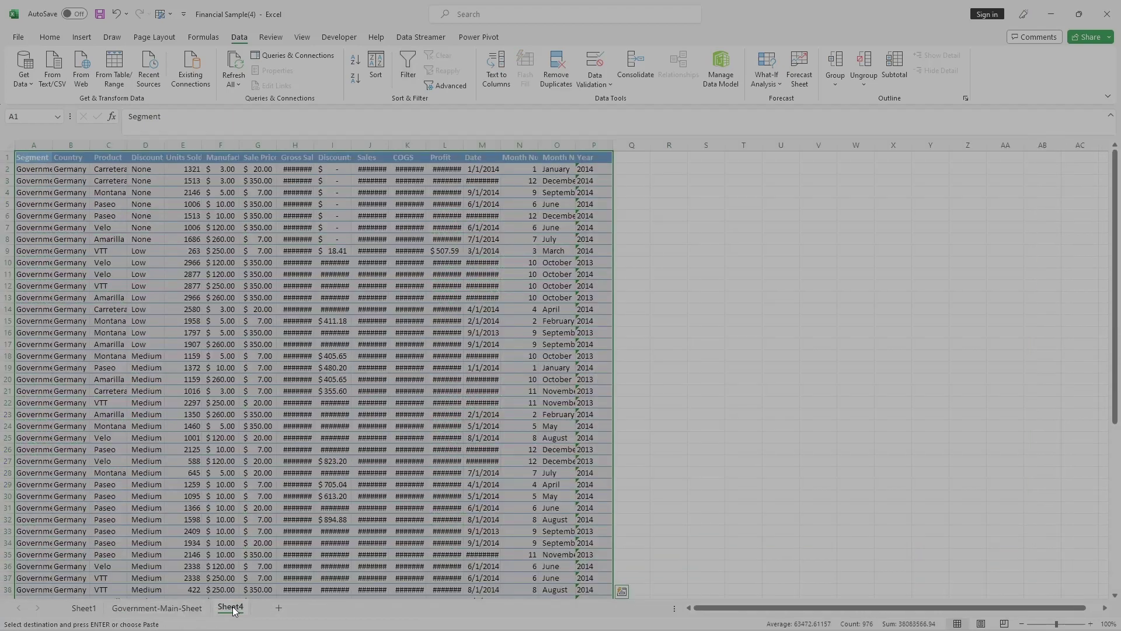
click(277, 608)
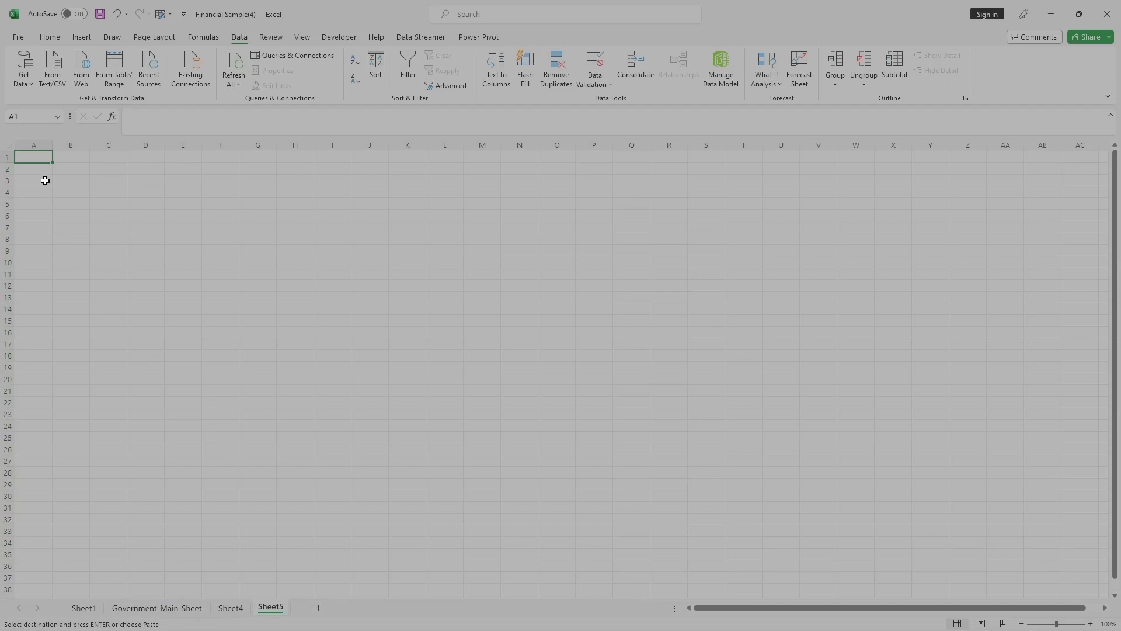
key(ctrl+v)
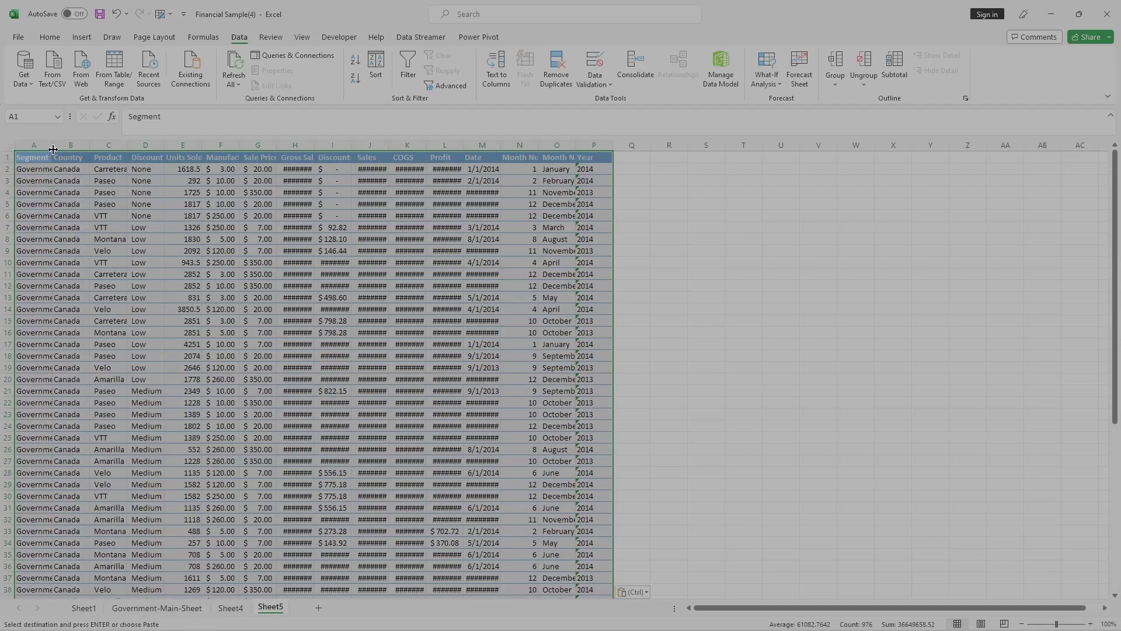
Step: Fit the Segment, Gross Sales, Sales, COGS, Profit and Date columns of the Canada data to their contents
double_click(53, 150)
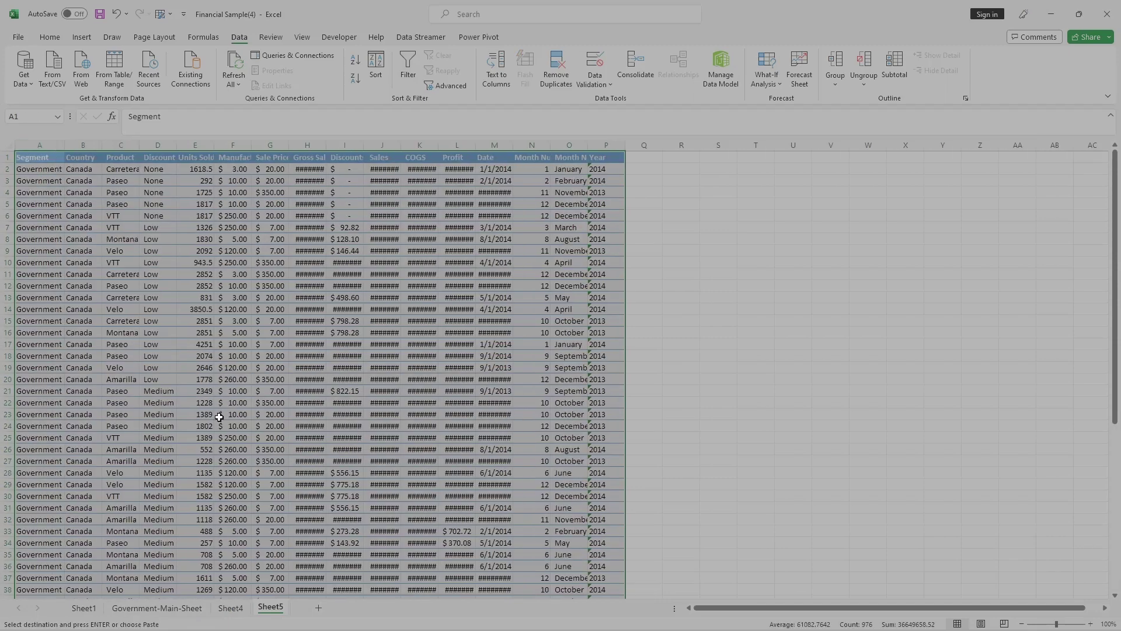
click(361, 178)
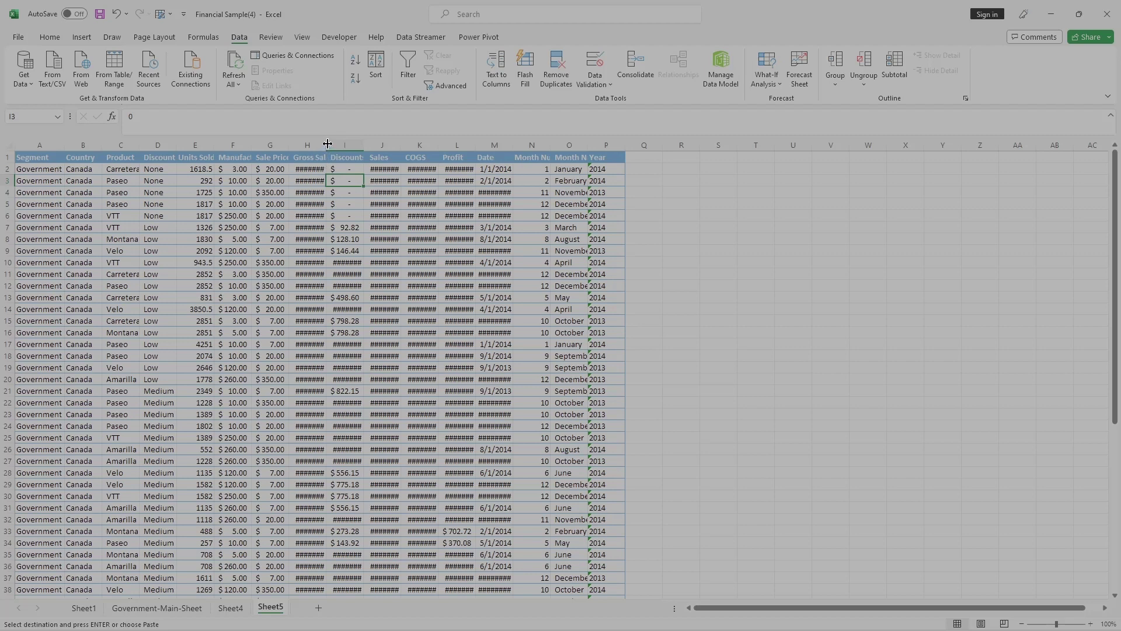
drag(302, 168, 304, 555)
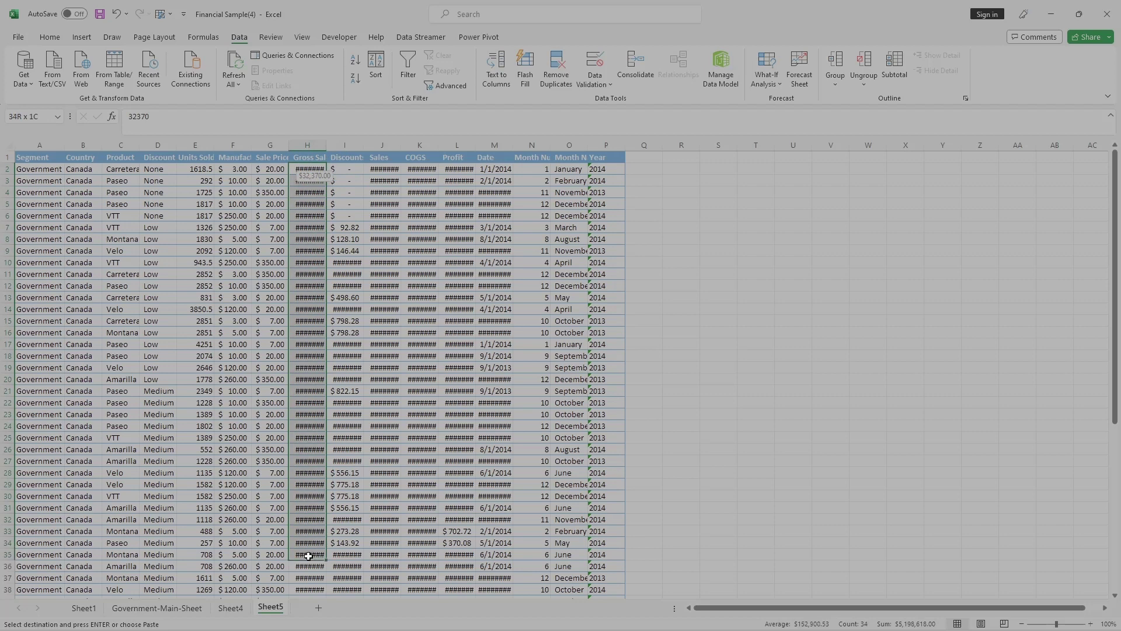
double_click(327, 145)
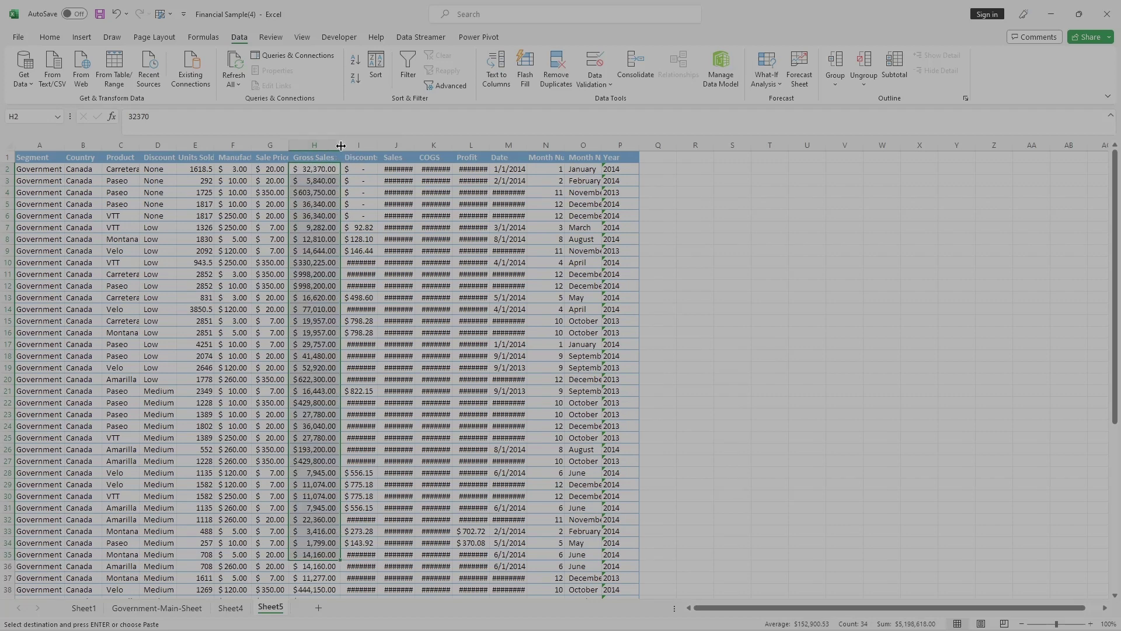
double_click(415, 144)
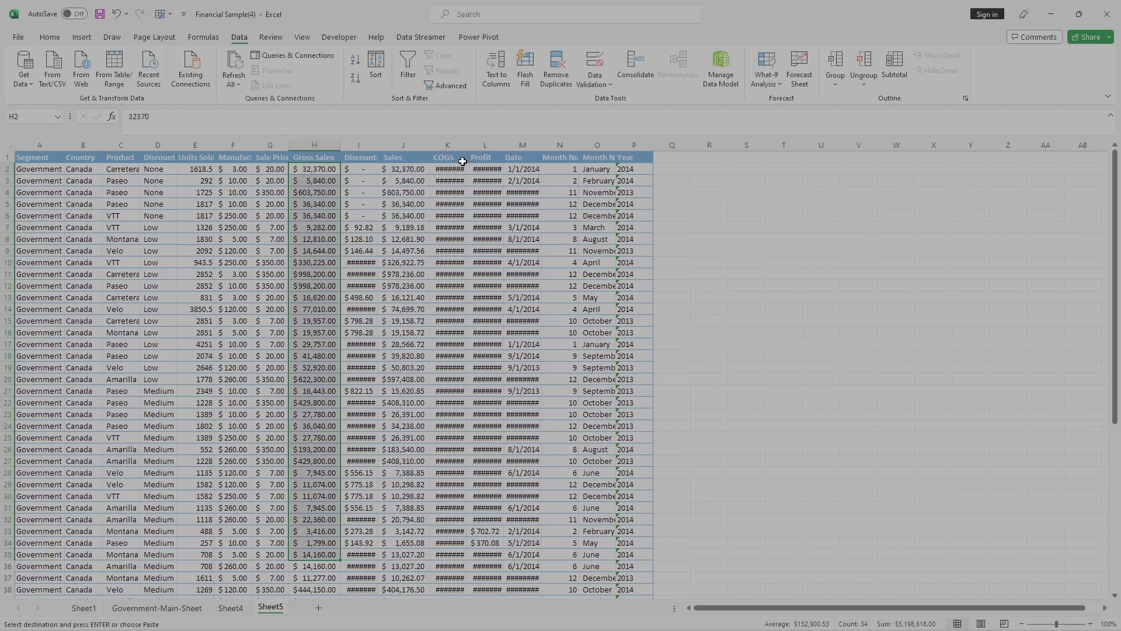
double_click(467, 144)
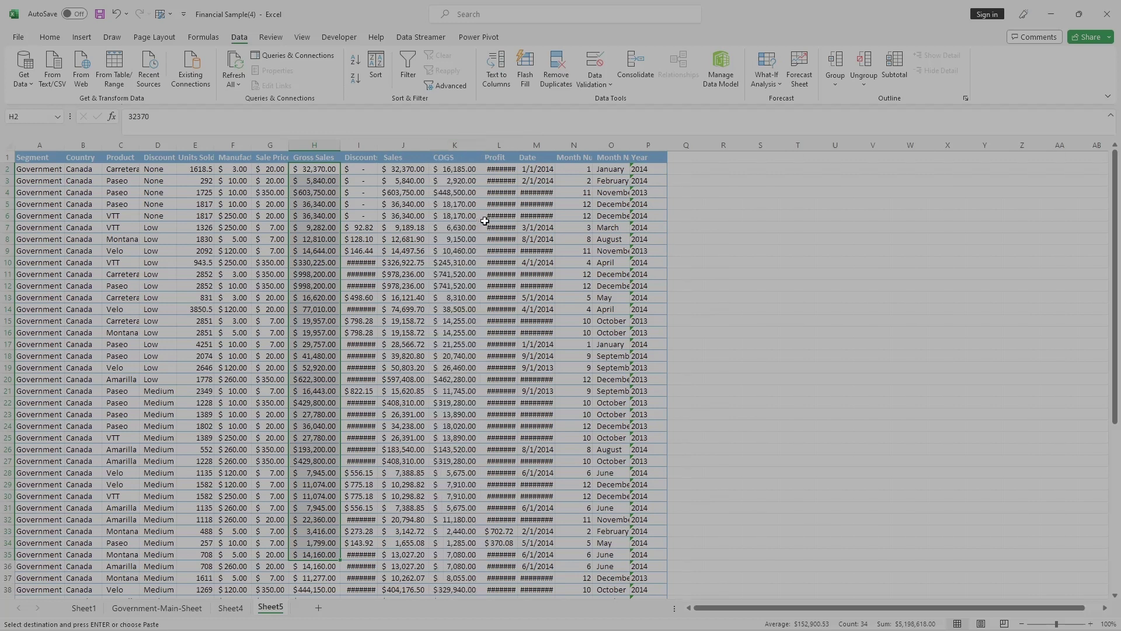
double_click(519, 144)
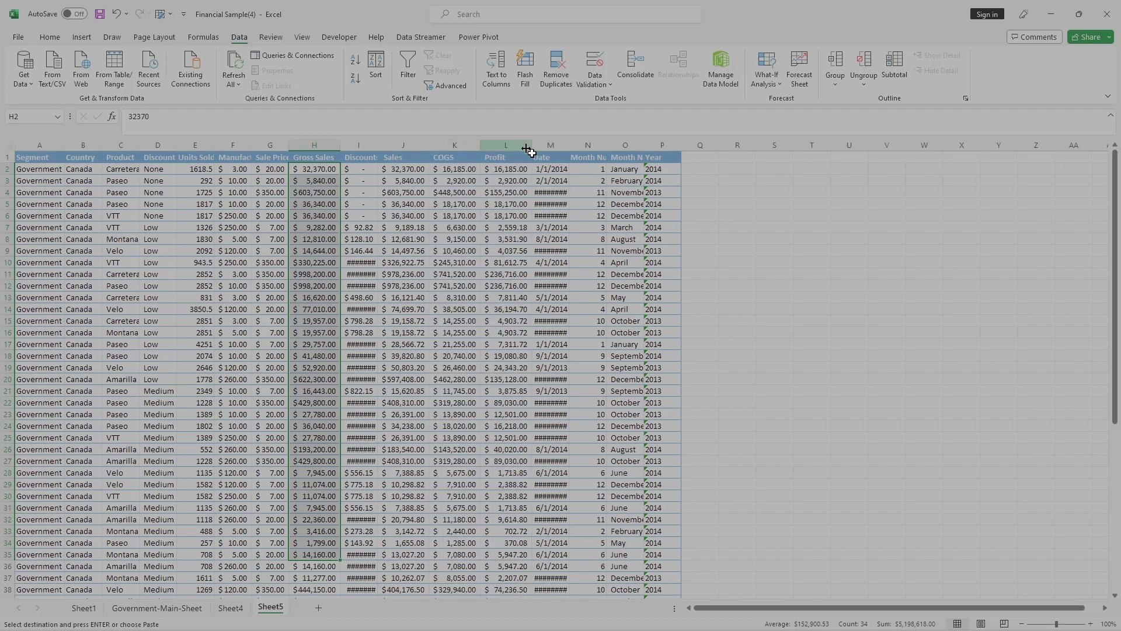
double_click(571, 144)
scroll(389, 365, down, 5)
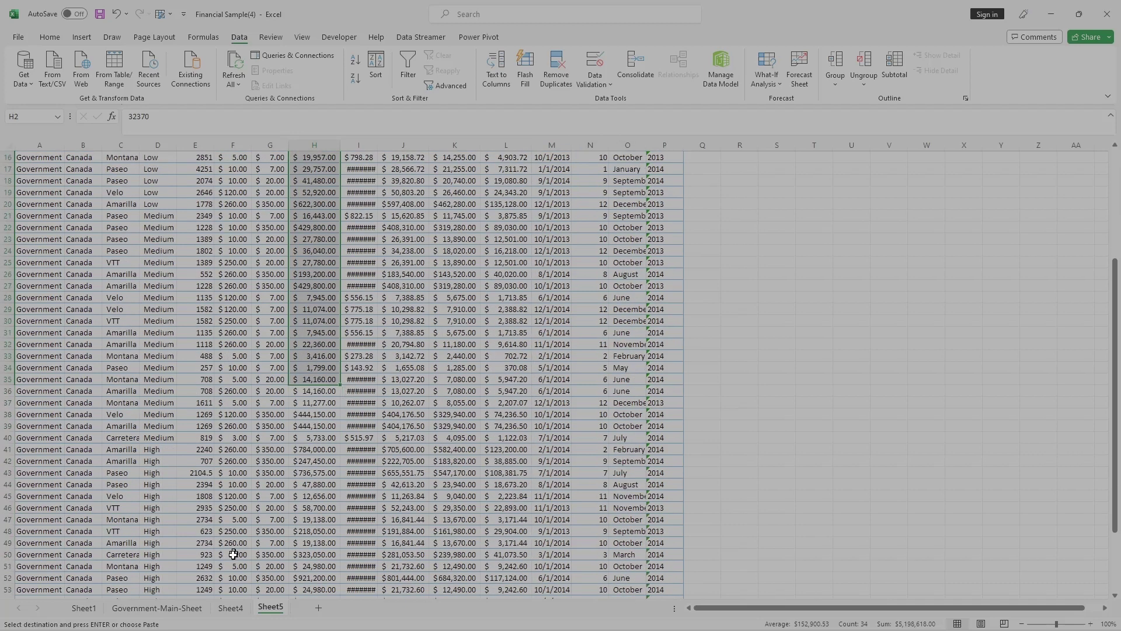
Step: Rename the sheet holding the Germany data as Governement-Germany and widen its Segment column to fit the contents
click(230, 608)
right_click(230, 611)
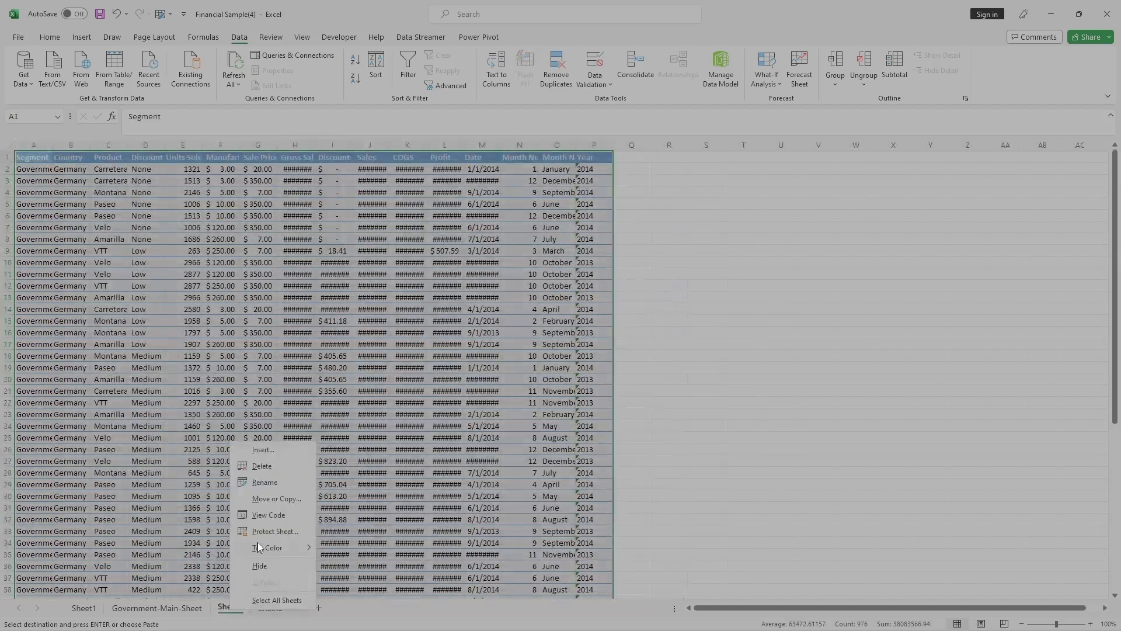
click(265, 482)
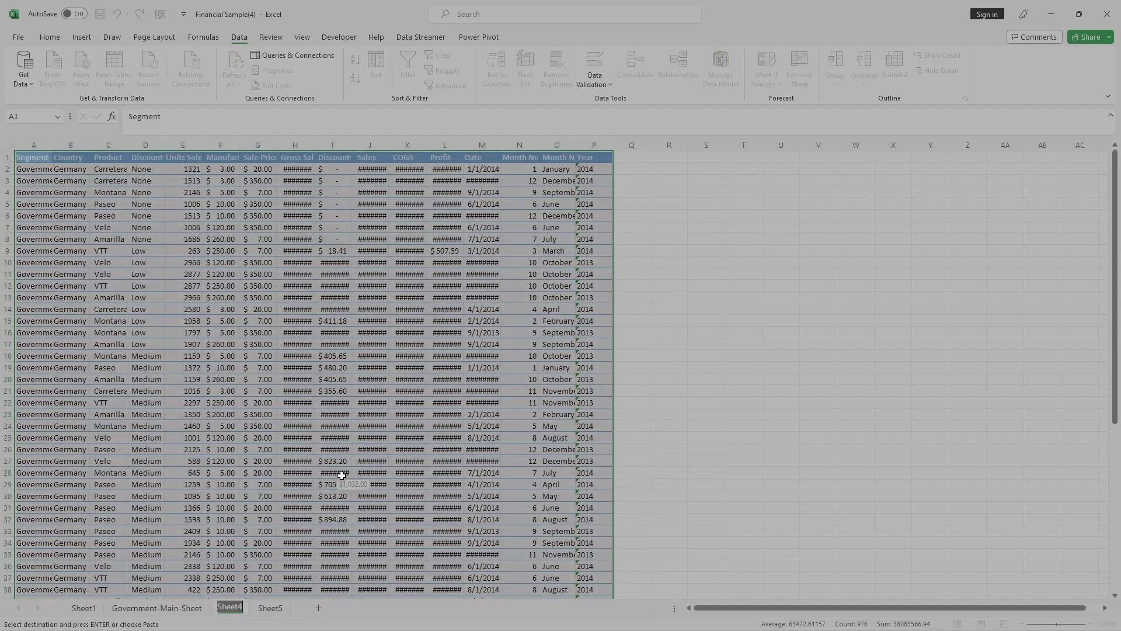
key(BackSpace)
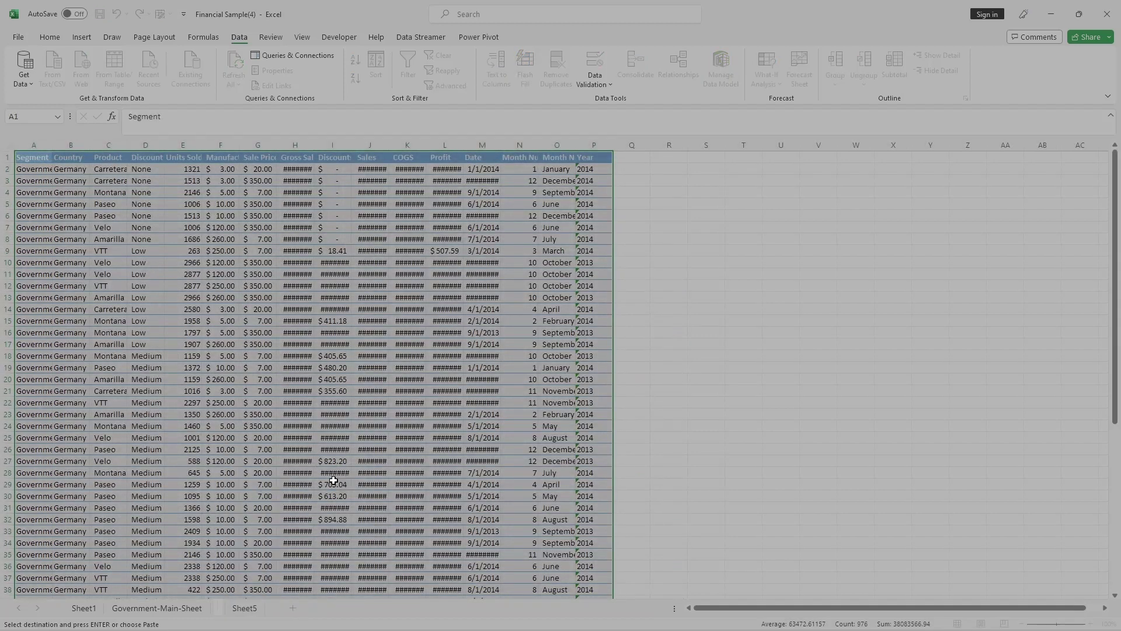
text(Governement-Germany)
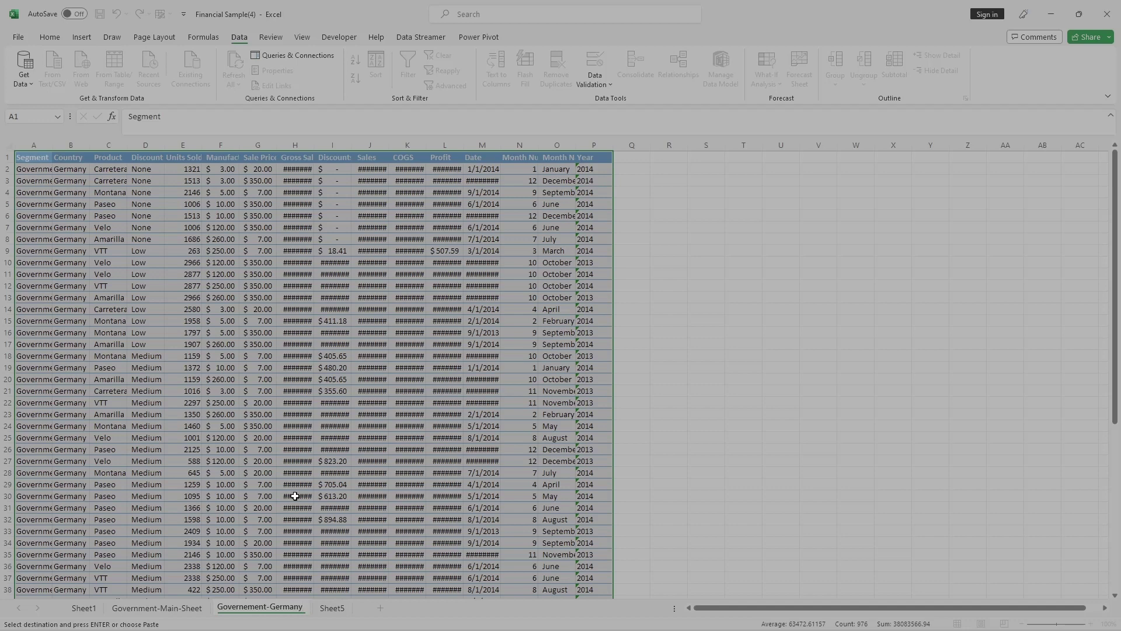
click(336, 506)
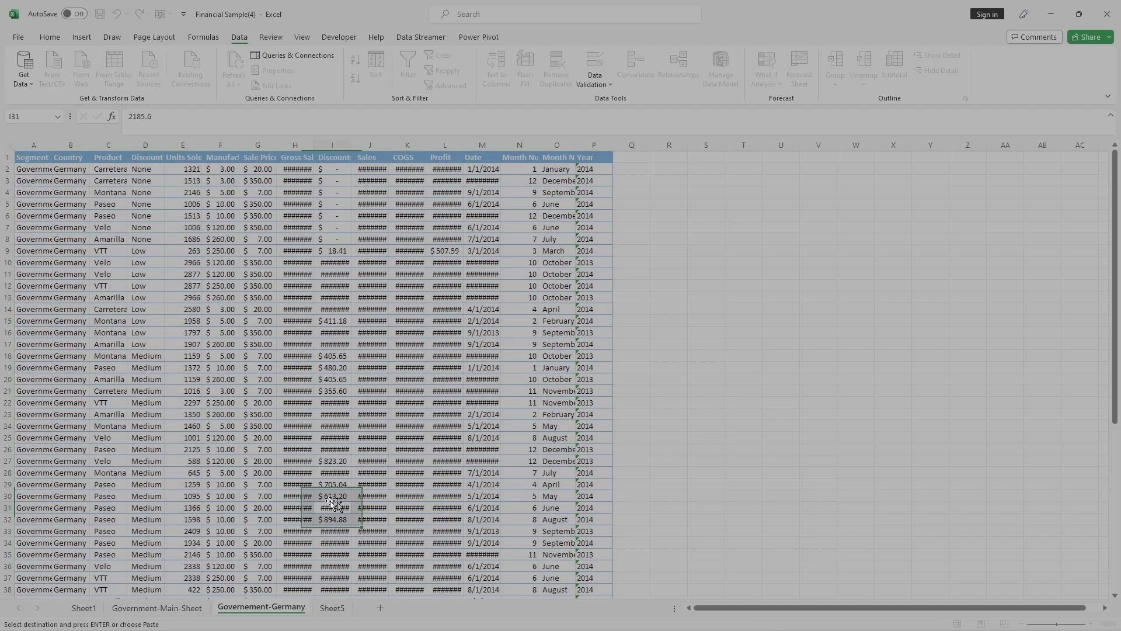
drag(54, 144, 66, 143)
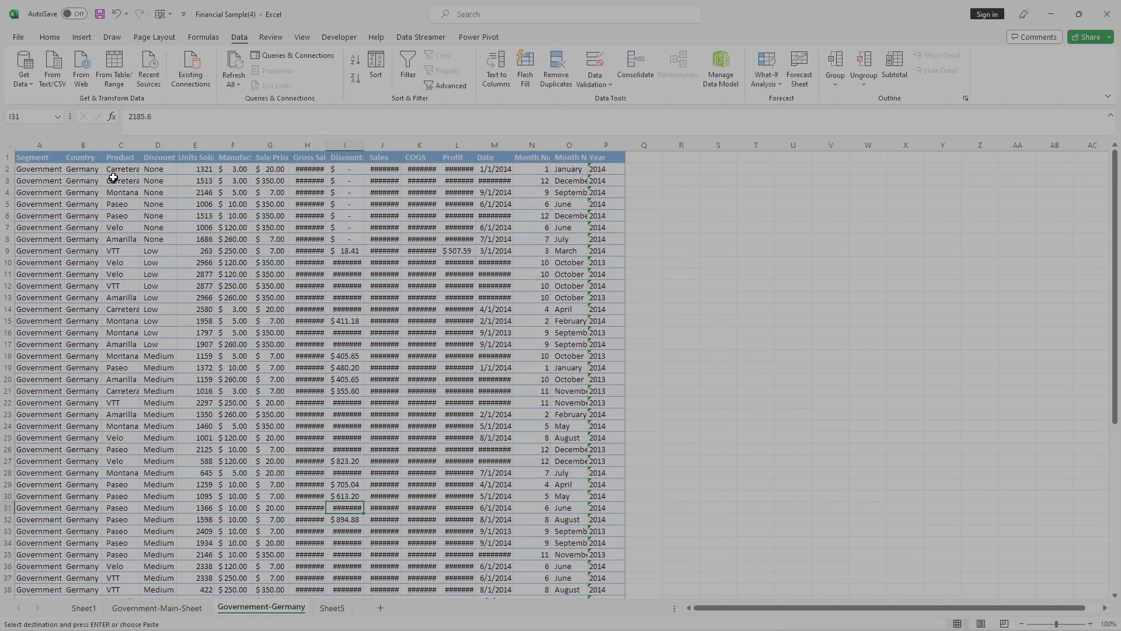
Step: Rename the sheet holding the Canada data as Governement-Canada, reusing the Germany sheet's name as the base
click(332, 607)
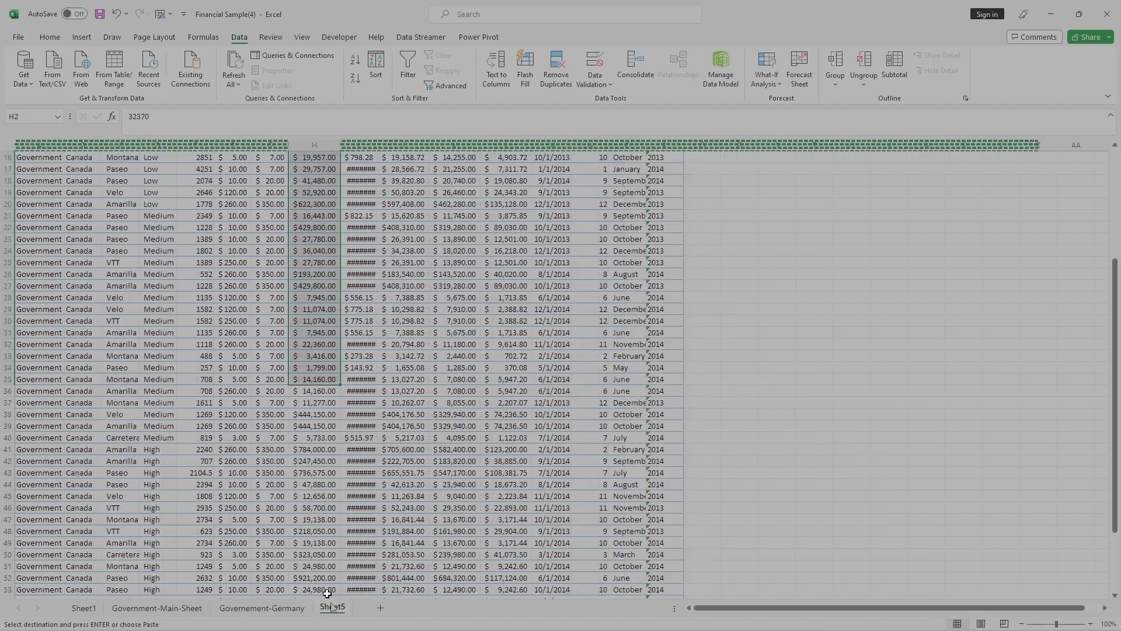
click(260, 611)
right_click(260, 609)
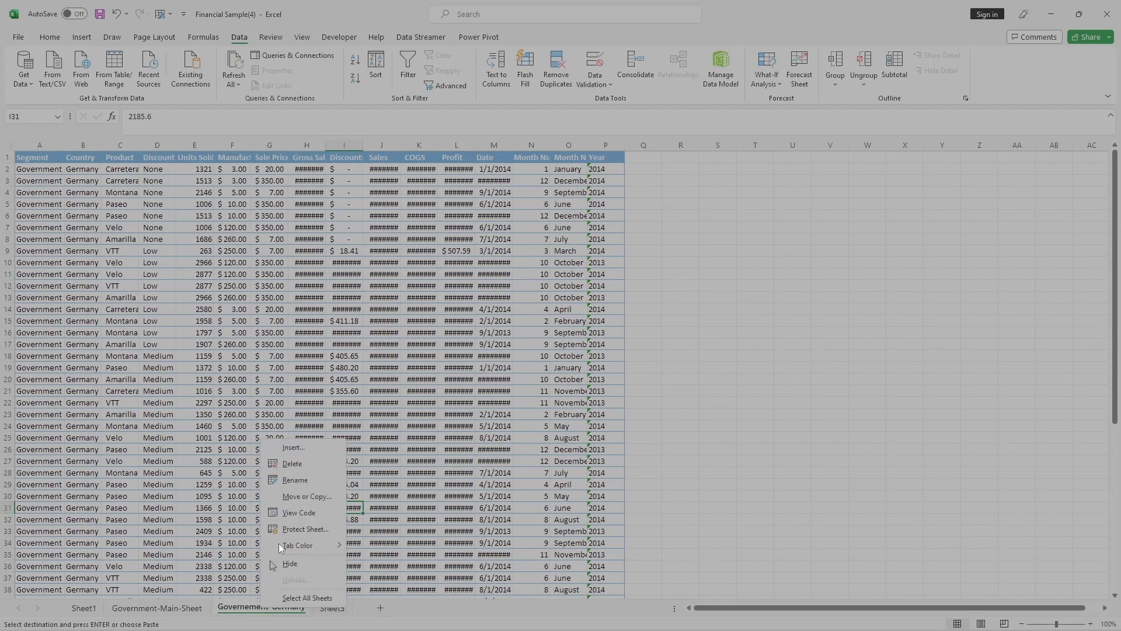
click(295, 480)
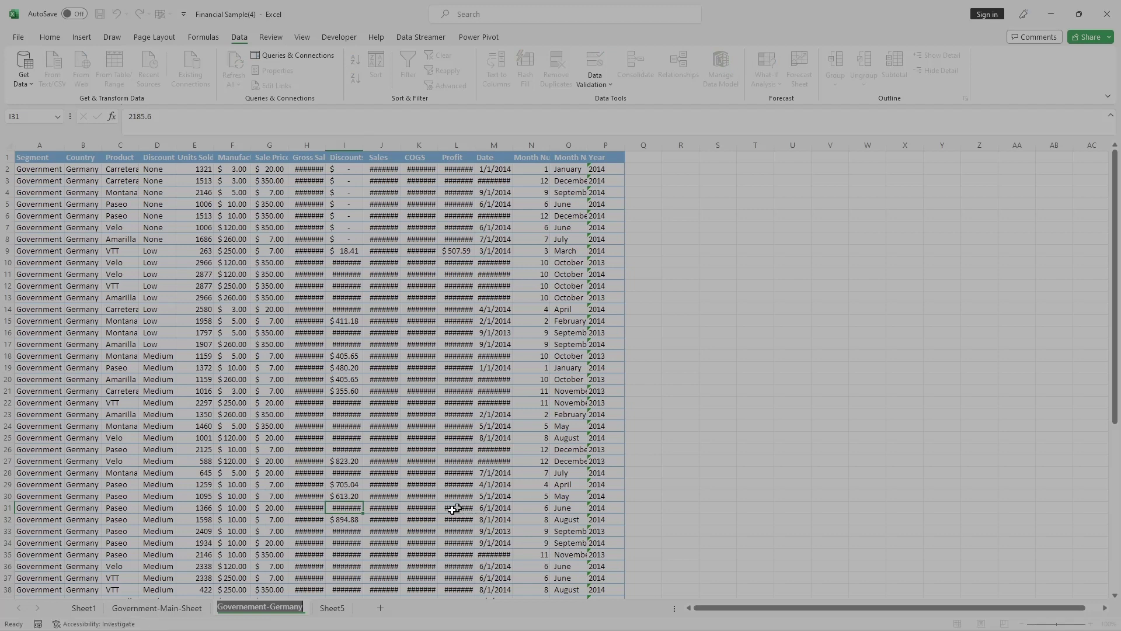
right_click(333, 609)
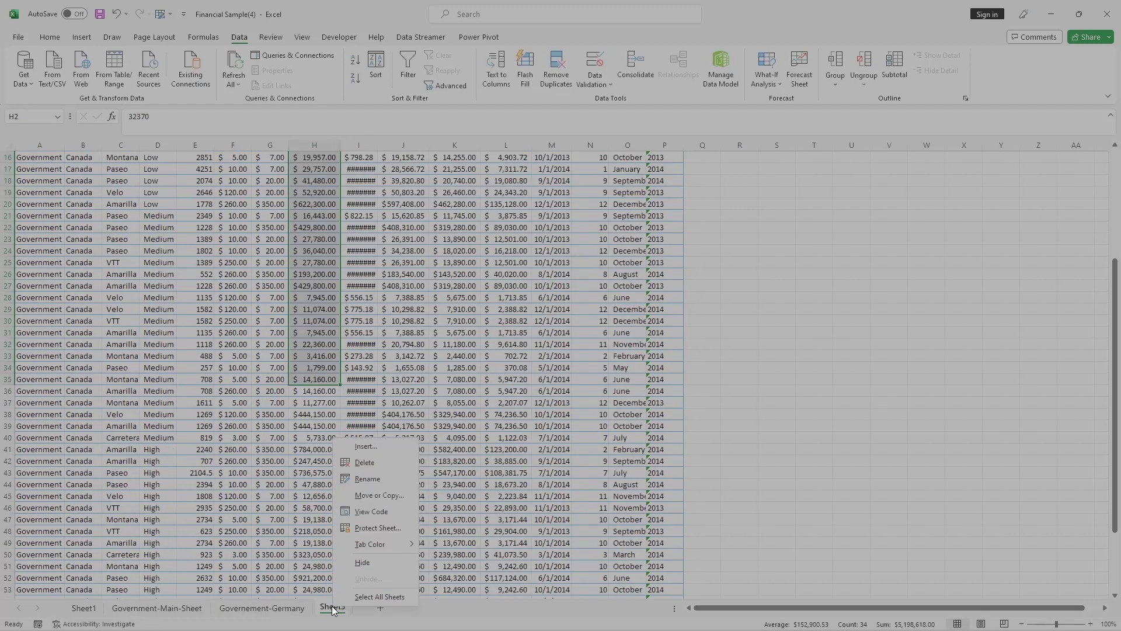
click(377, 479)
key(ctrl+v)
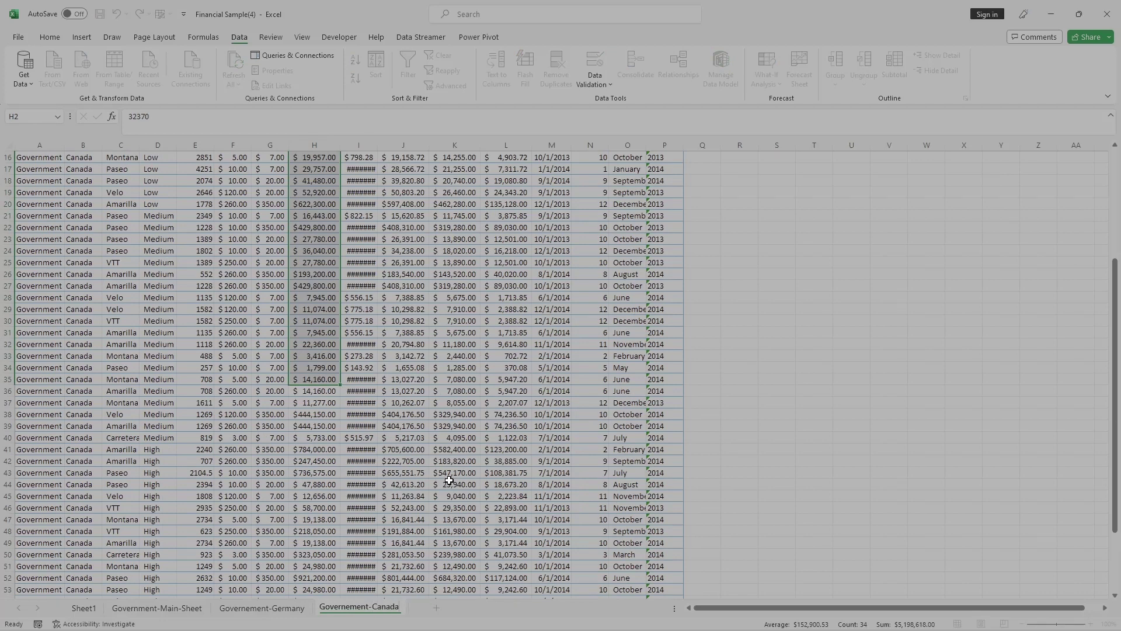
click(449, 480)
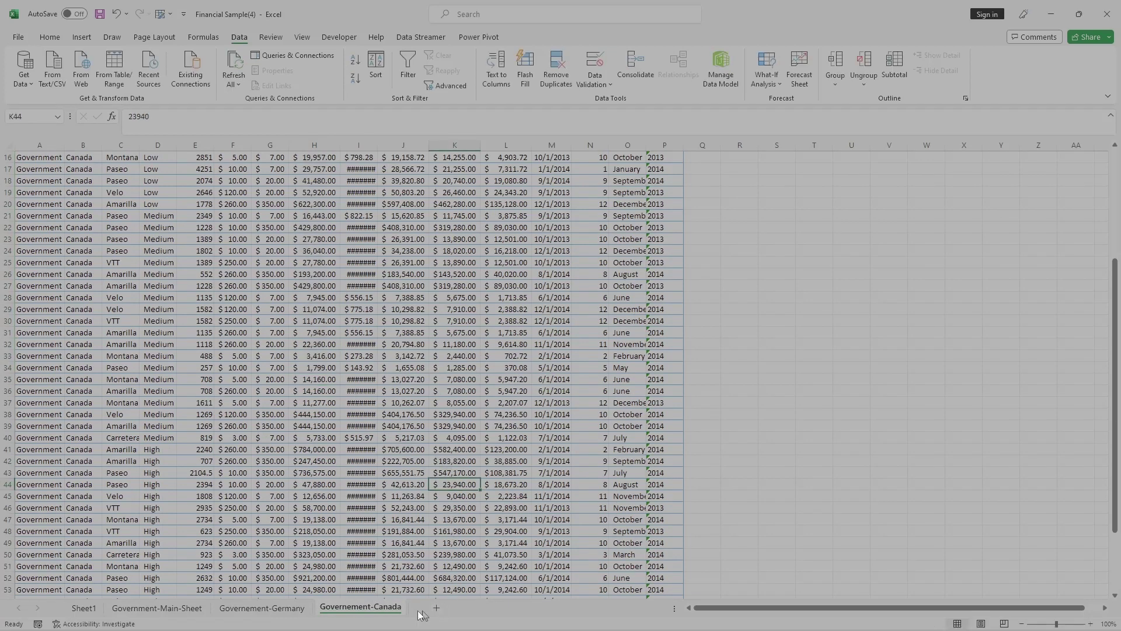
Step: Re-enter the country part of the Canada sheet's name so it reads Governement-Canada
right_click(367, 608)
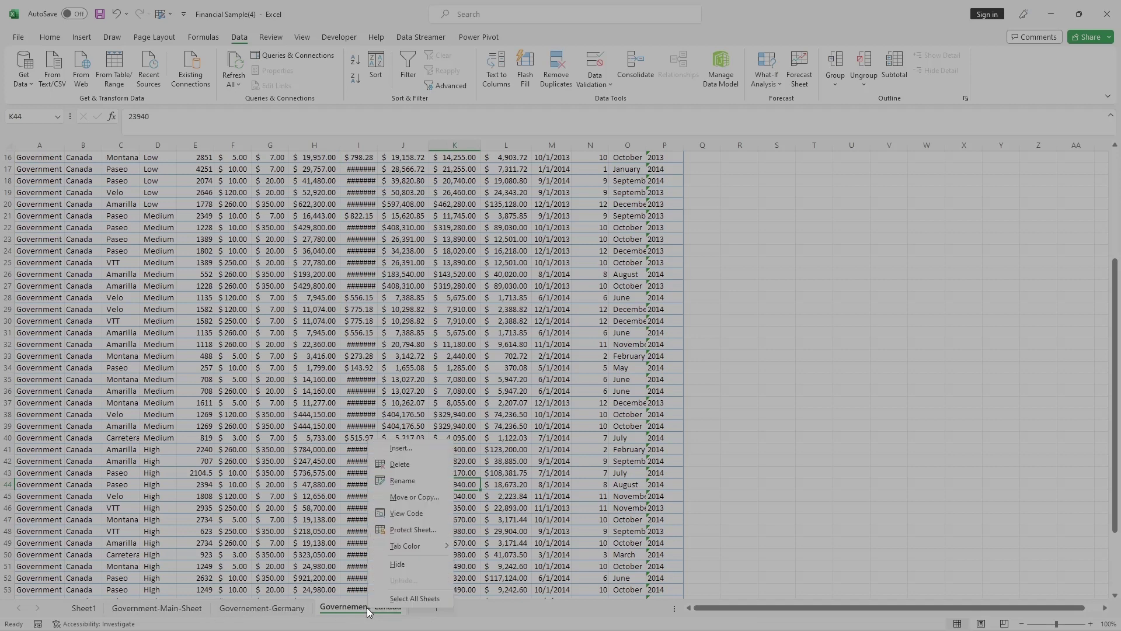
click(402, 481)
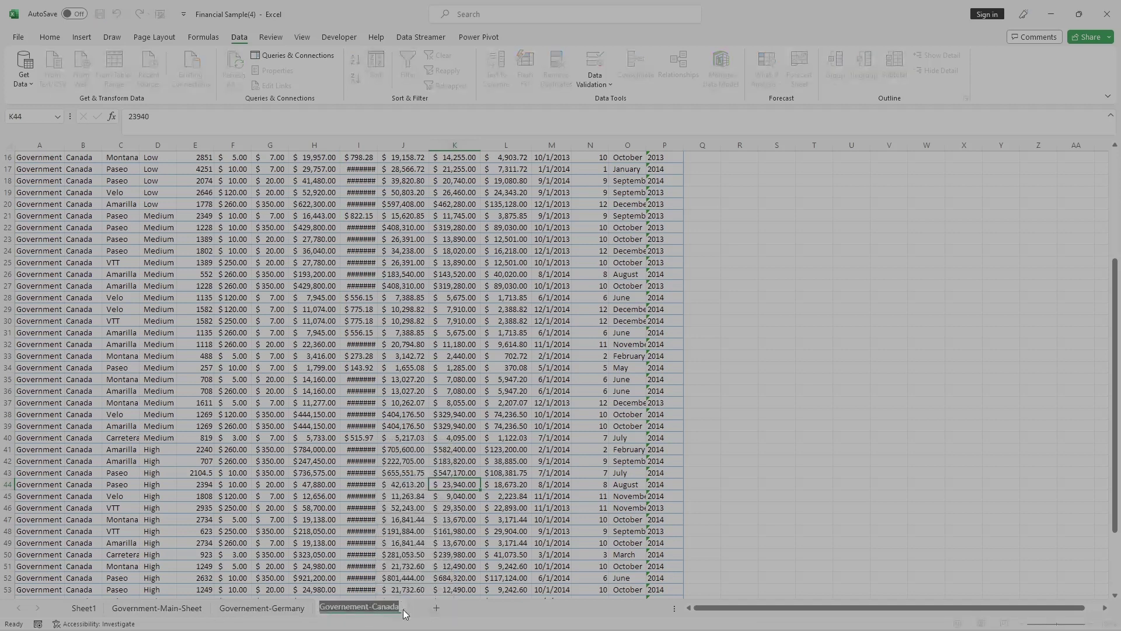
key(Return)
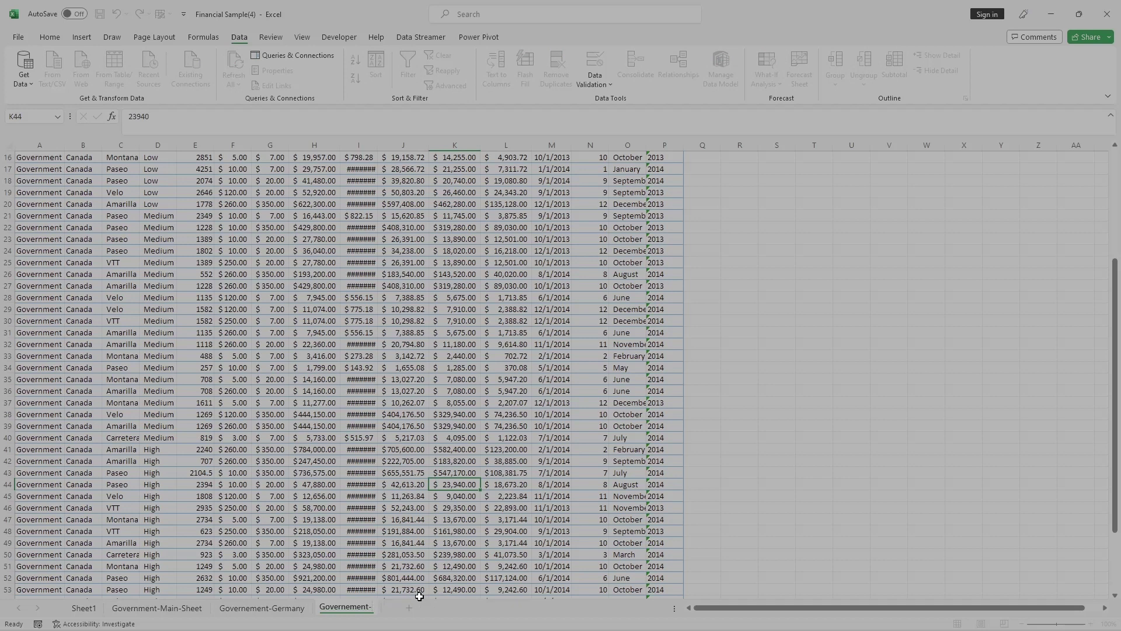
text(Ca)
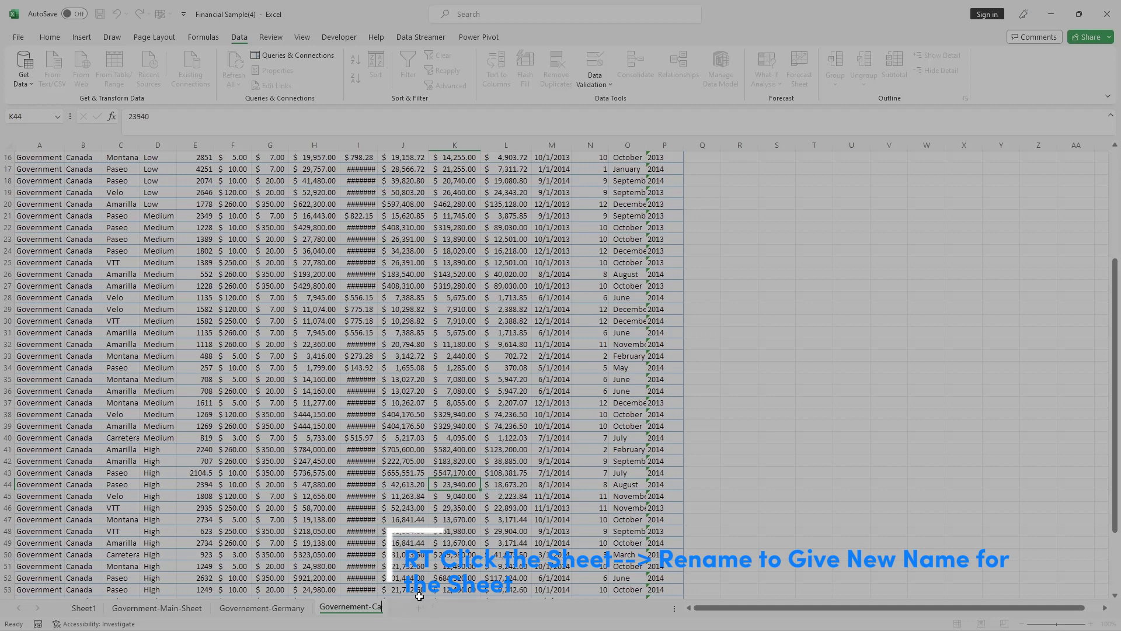
text(ndda)
key(Return)
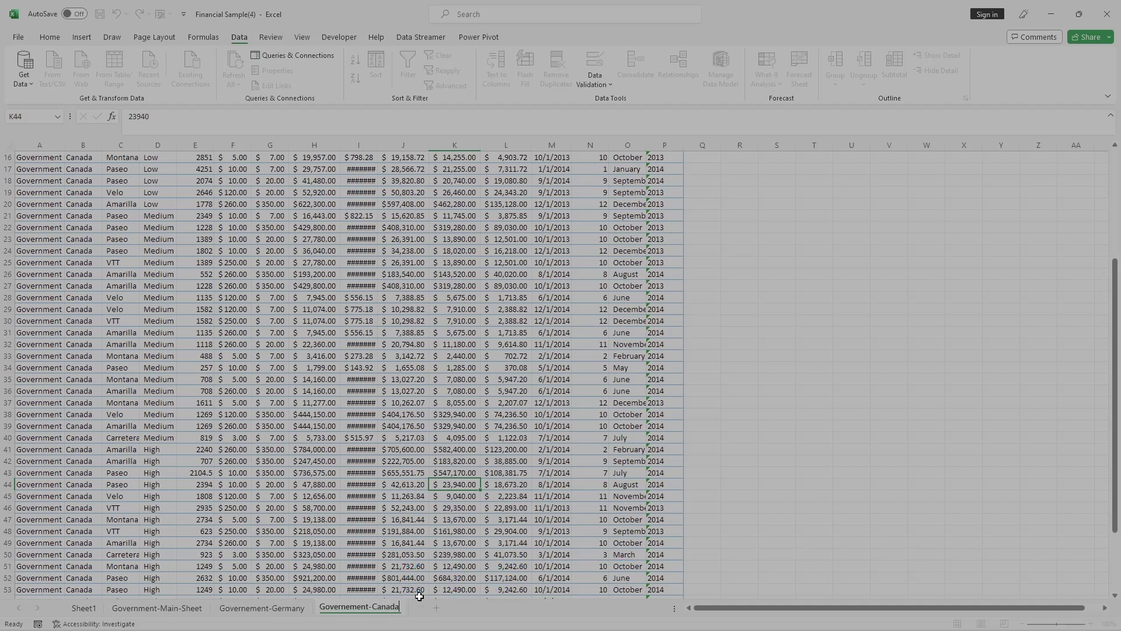
Step: Set the Country filter on the Government-Main-Sheet to show France only
click(167, 607)
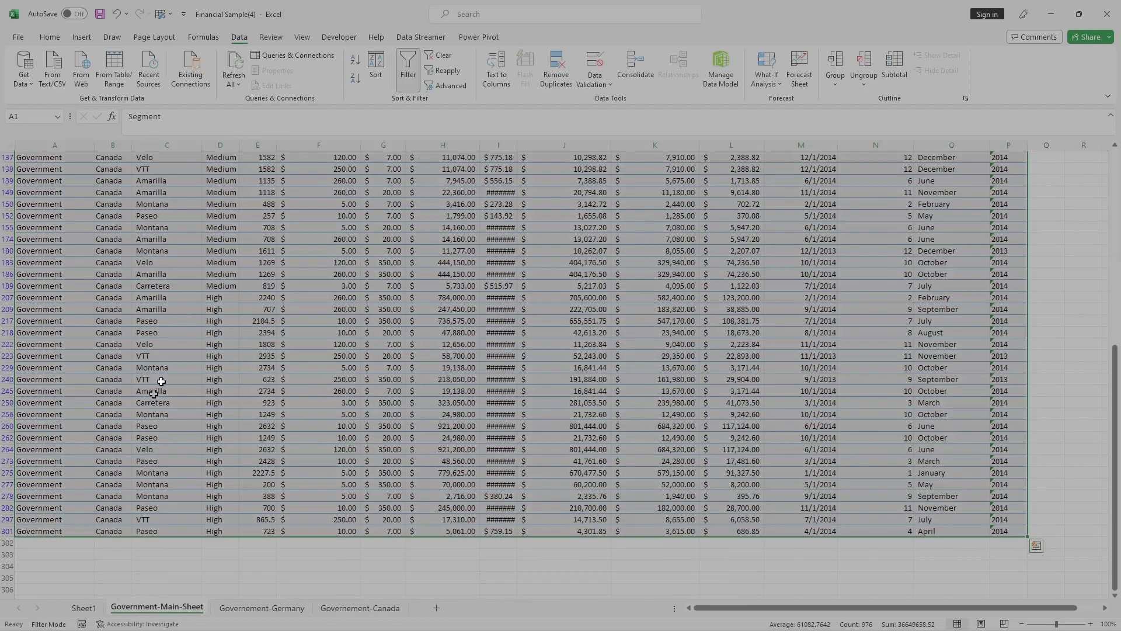
scroll(162, 381, up, 9)
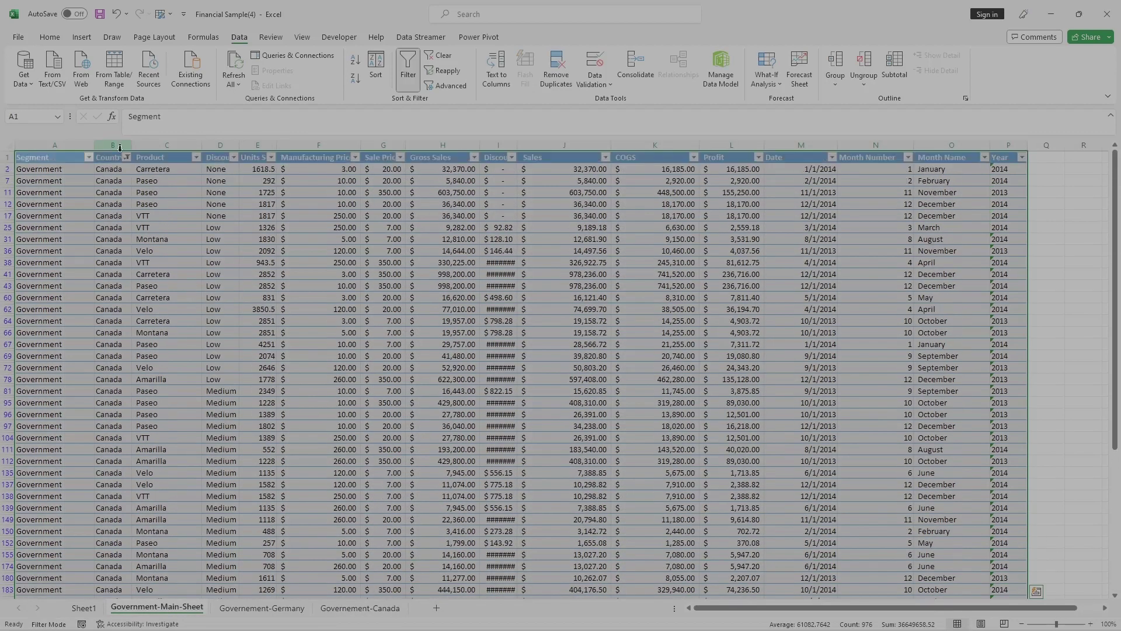
click(126, 157)
click(46, 310)
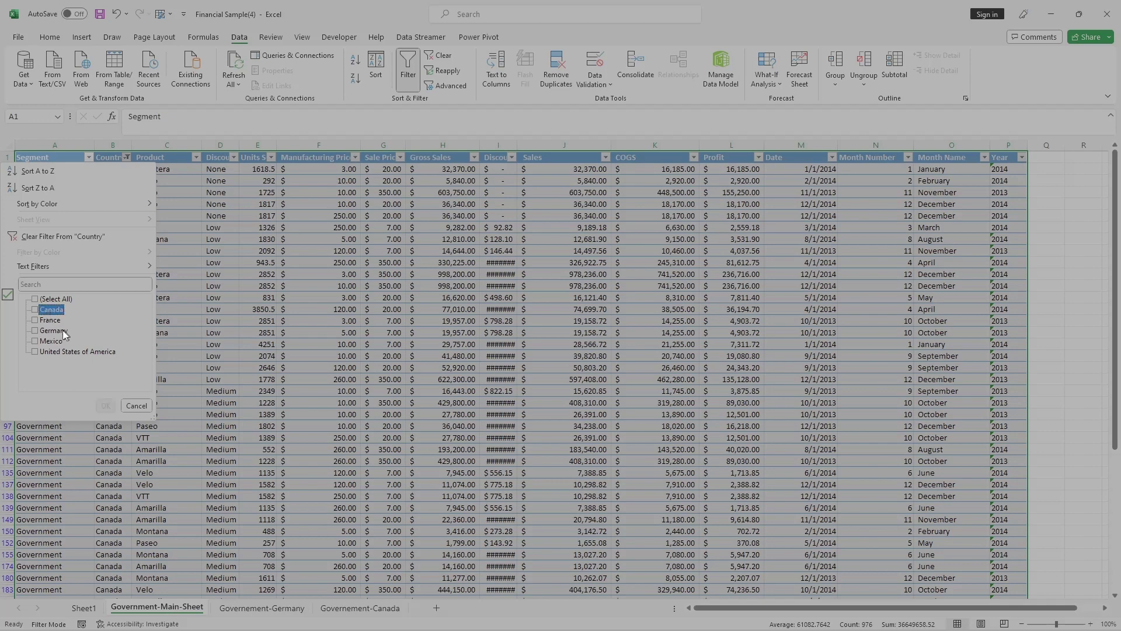
click(35, 320)
click(106, 405)
click(166, 321)
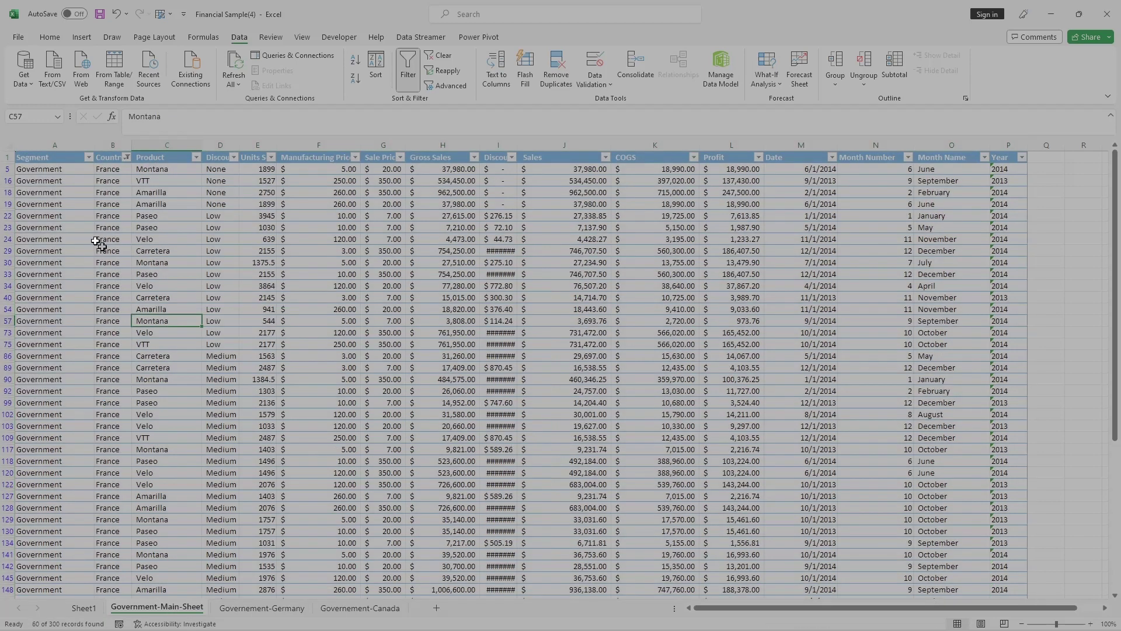
Step: Copy the filtered France rows with their headers and paste them into a new worksheet starting at cell A1
drag(27, 161, 1020, 577)
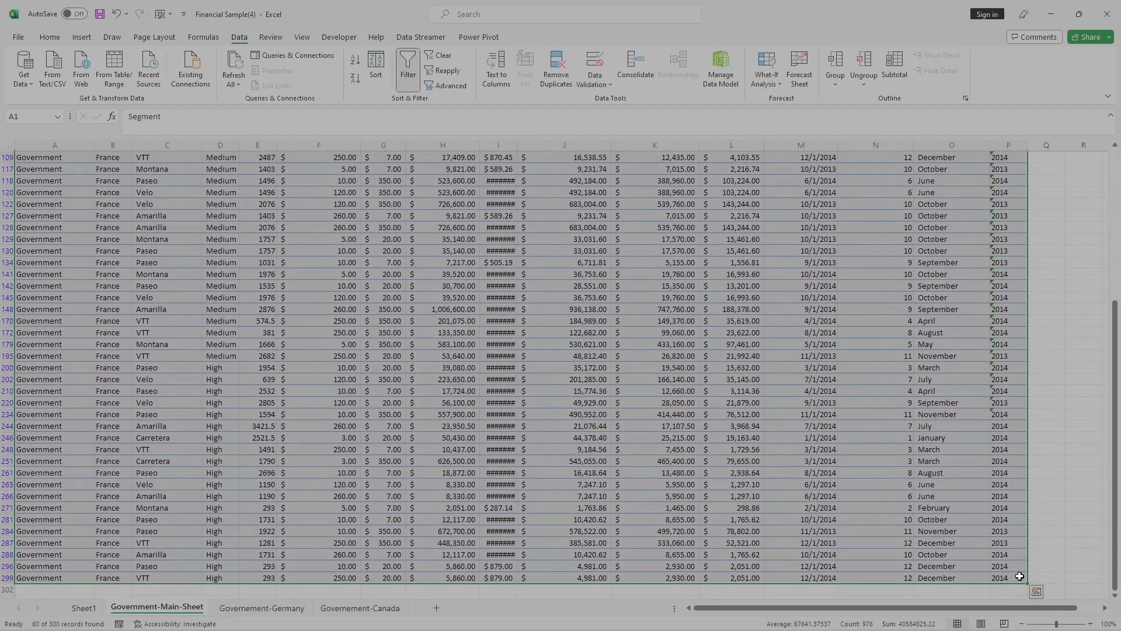
key(ctrl+c)
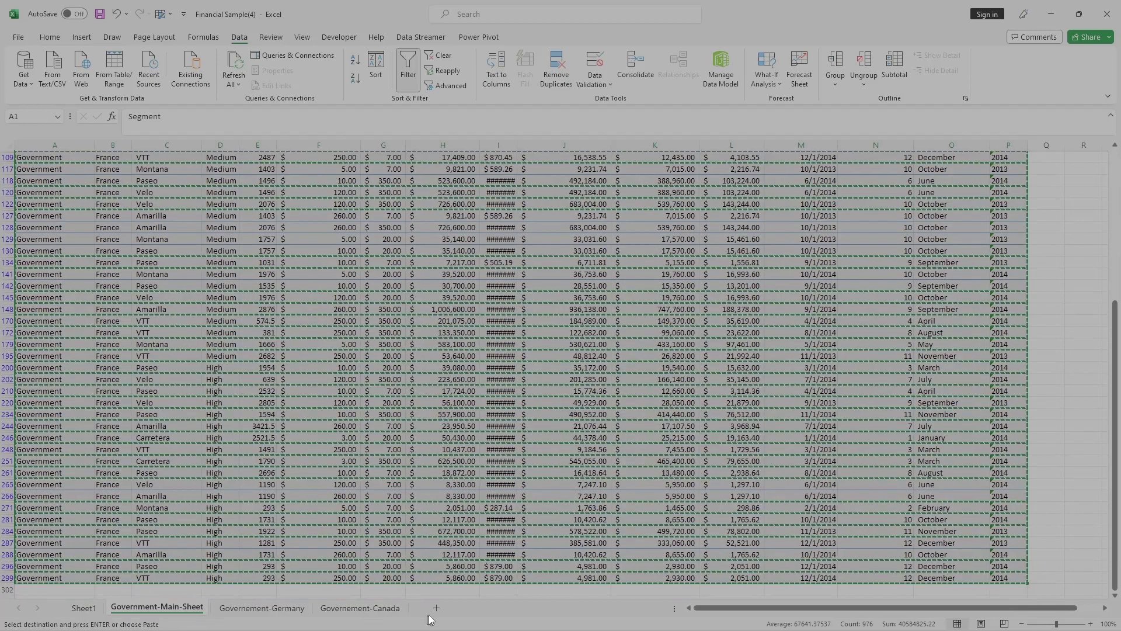
click(435, 607)
key(ctrl+v)
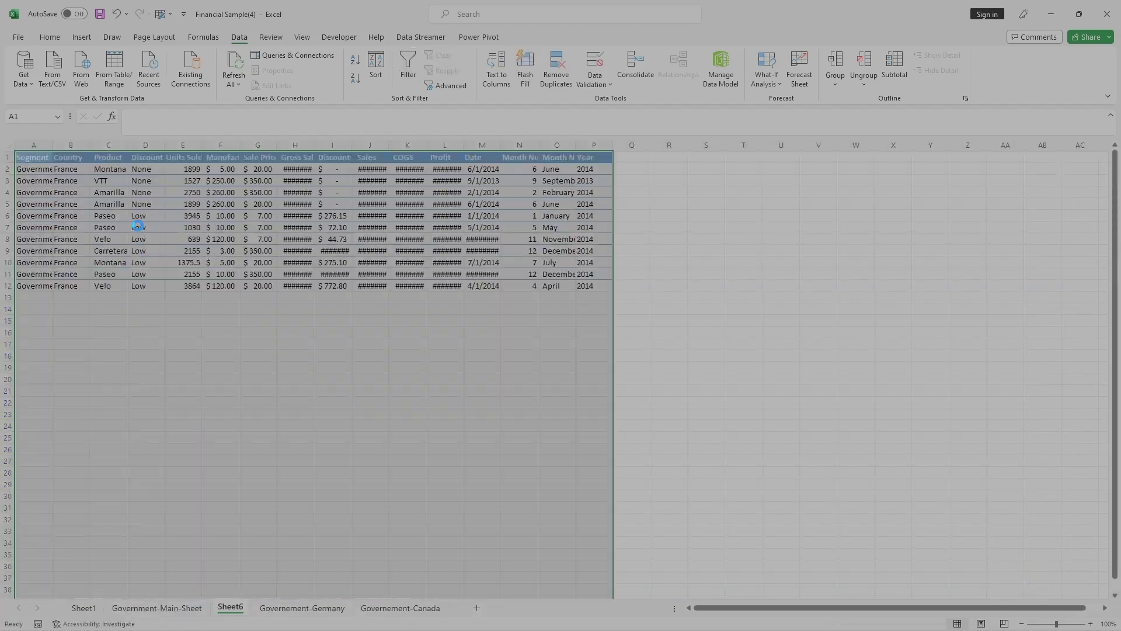
Step: Fit the Segment, COGS, Sales, Gross Sales, Profit, Date and Discounts columns of the France data to their contents
double_click(52, 145)
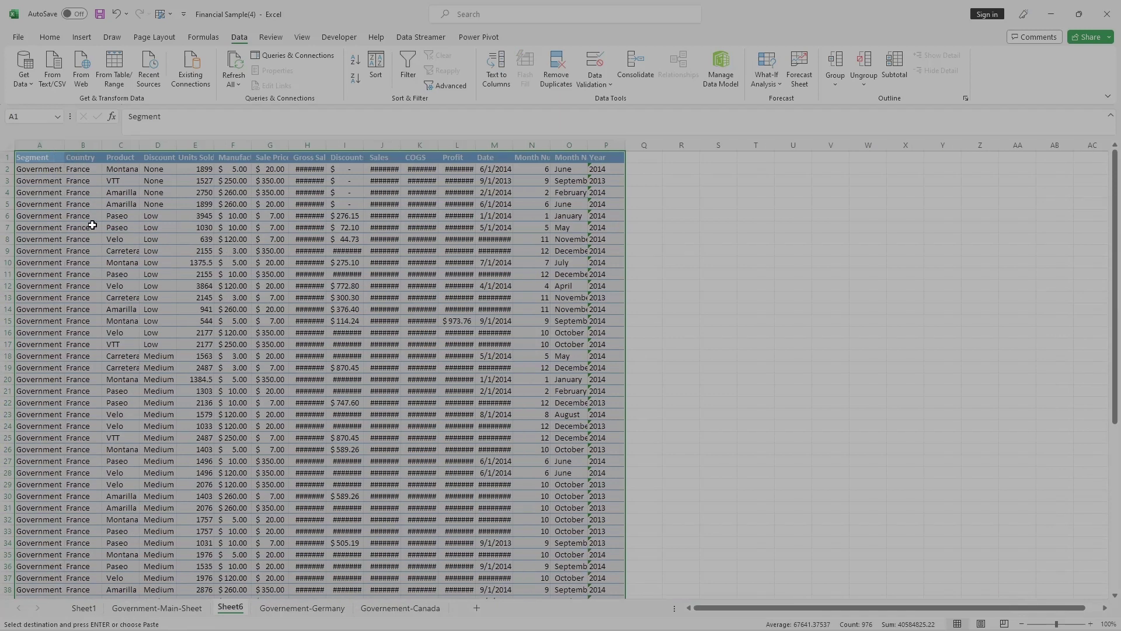
double_click(437, 144)
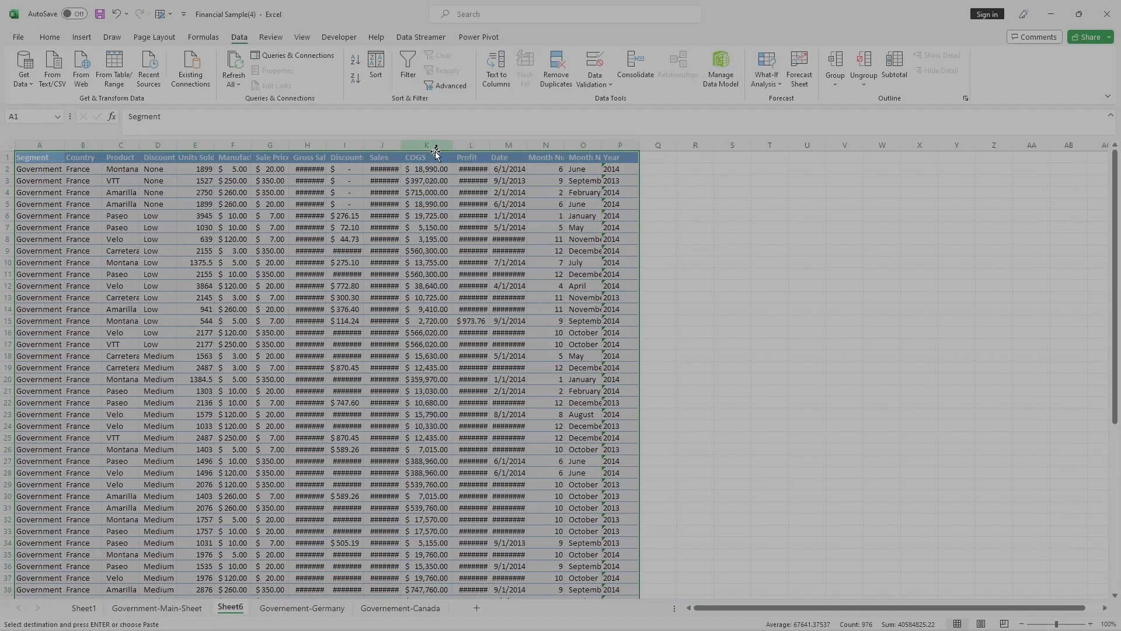
double_click(400, 145)
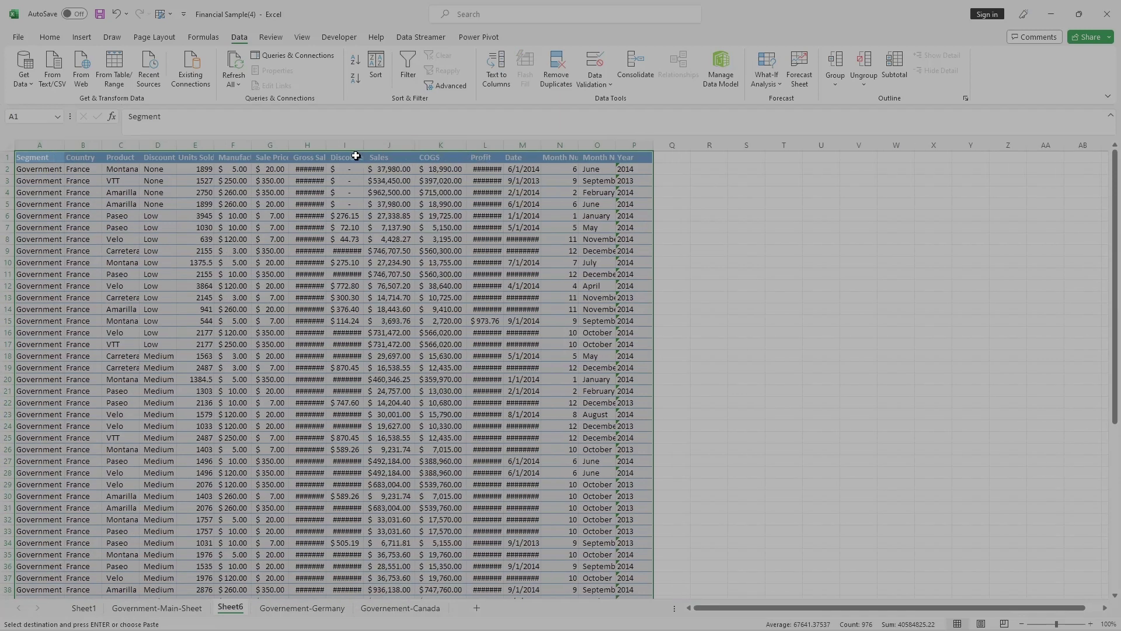
double_click(326, 145)
double_click(526, 144)
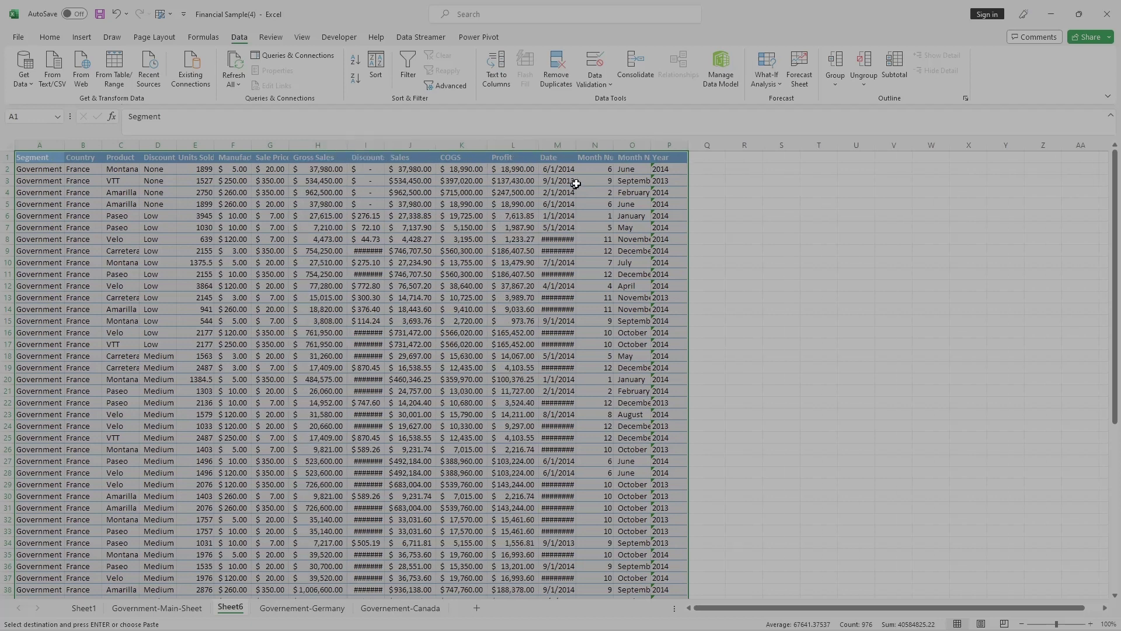
double_click(576, 145)
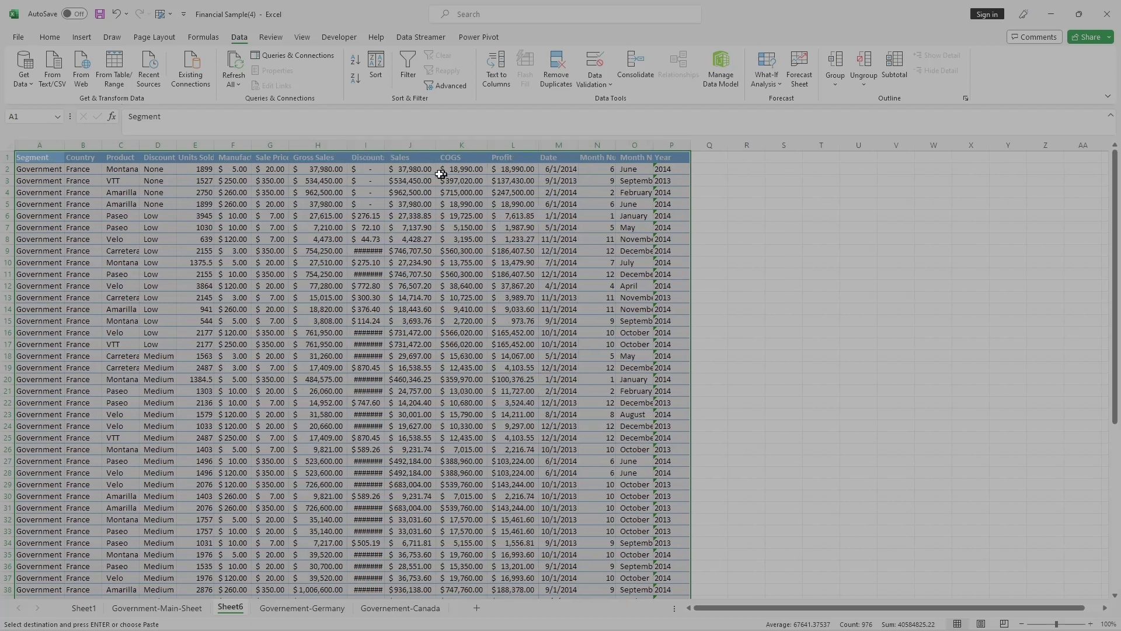
double_click(384, 145)
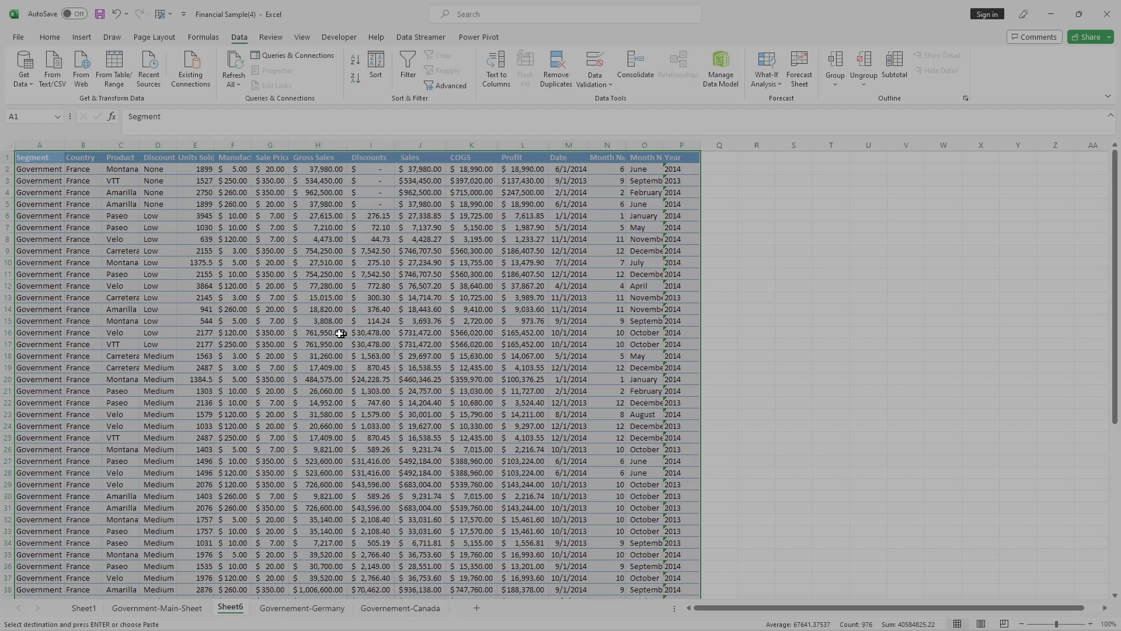
Step: Rename the sheet holding the France data as Government-France
right_click(233, 608)
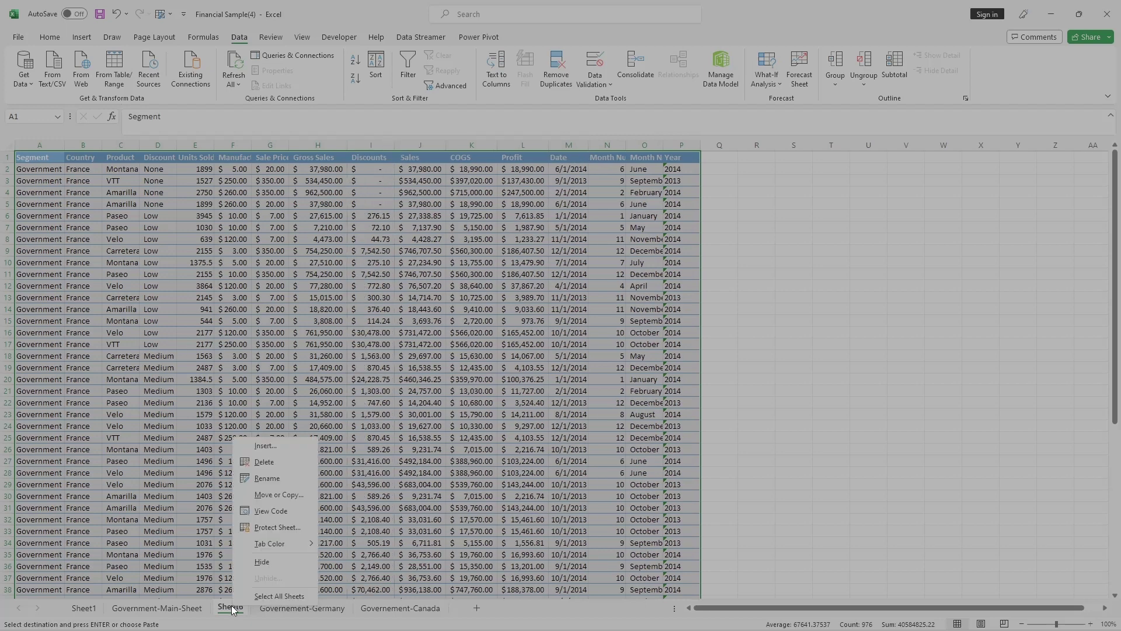
click(255, 480)
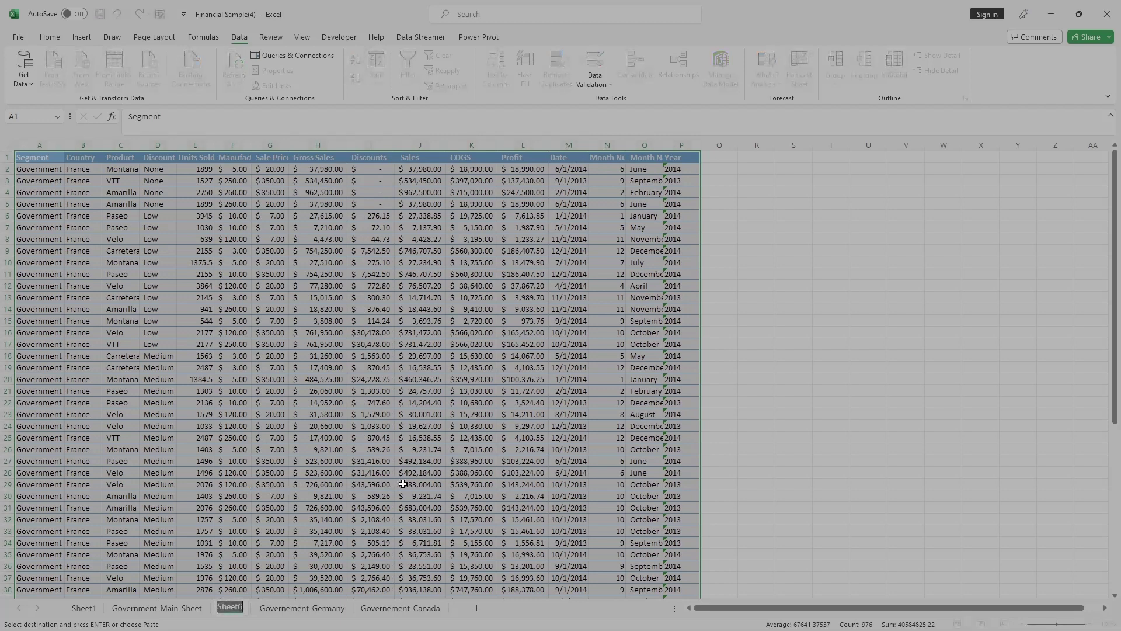
key(BackSpace)
text(Government)
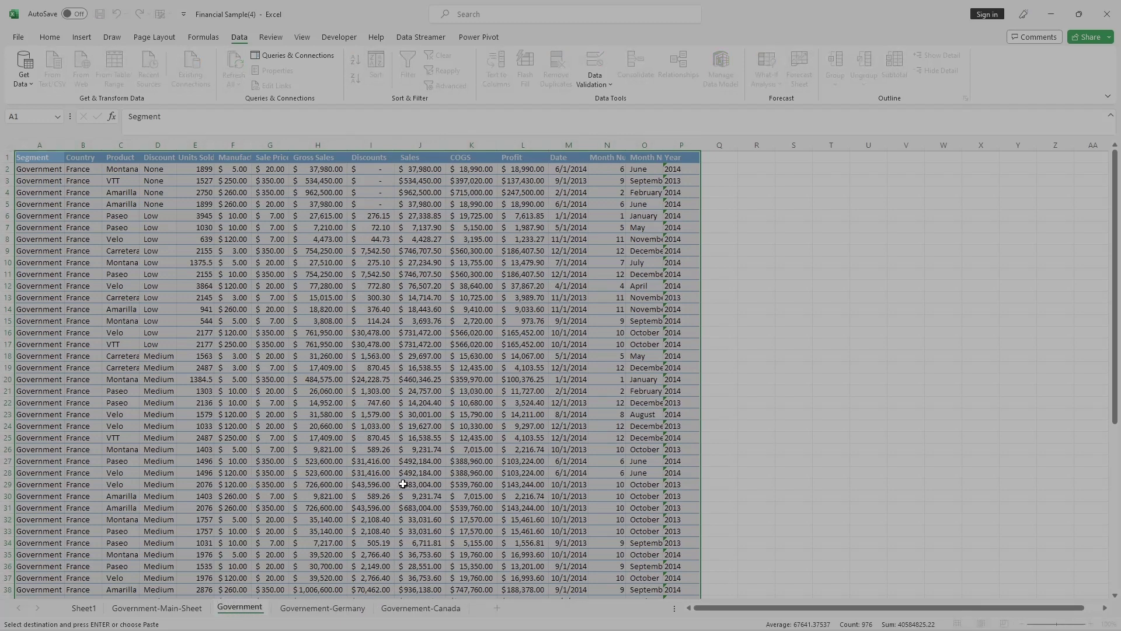
text(-France)
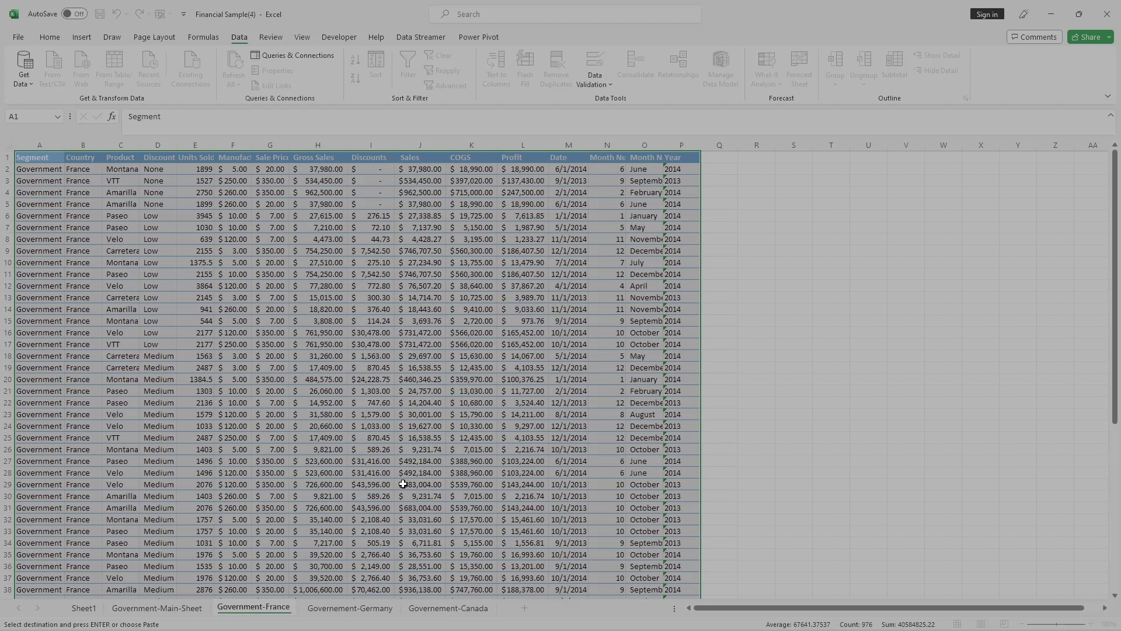
click(327, 403)
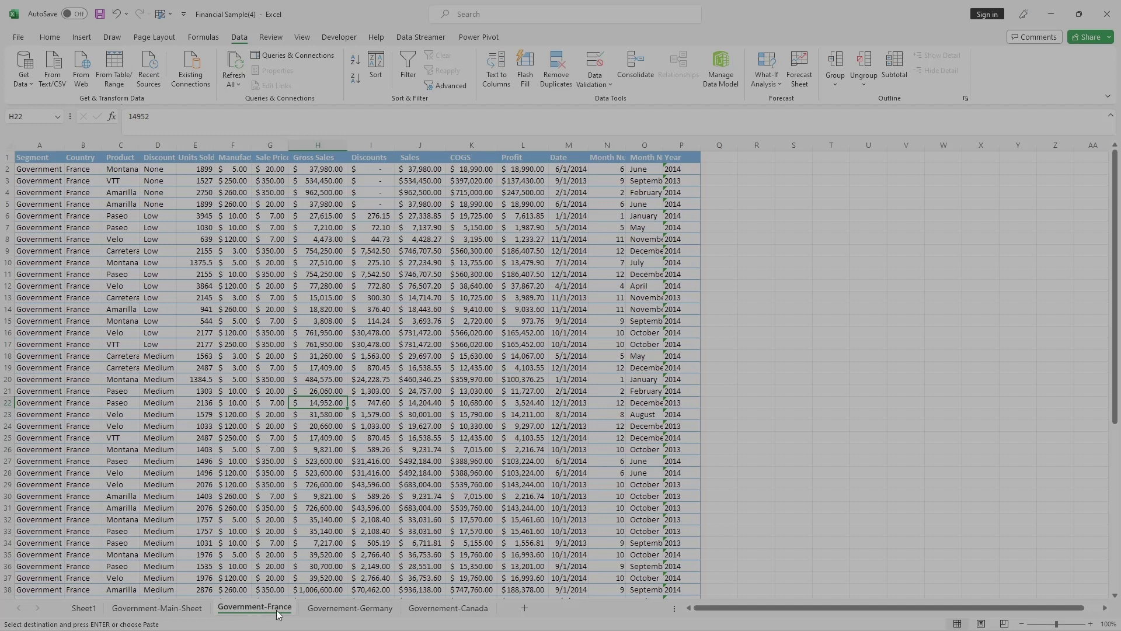
Step: Move the Government-France sheet to the end of the workbook, after Governement-Canada
drag(278, 613, 506, 610)
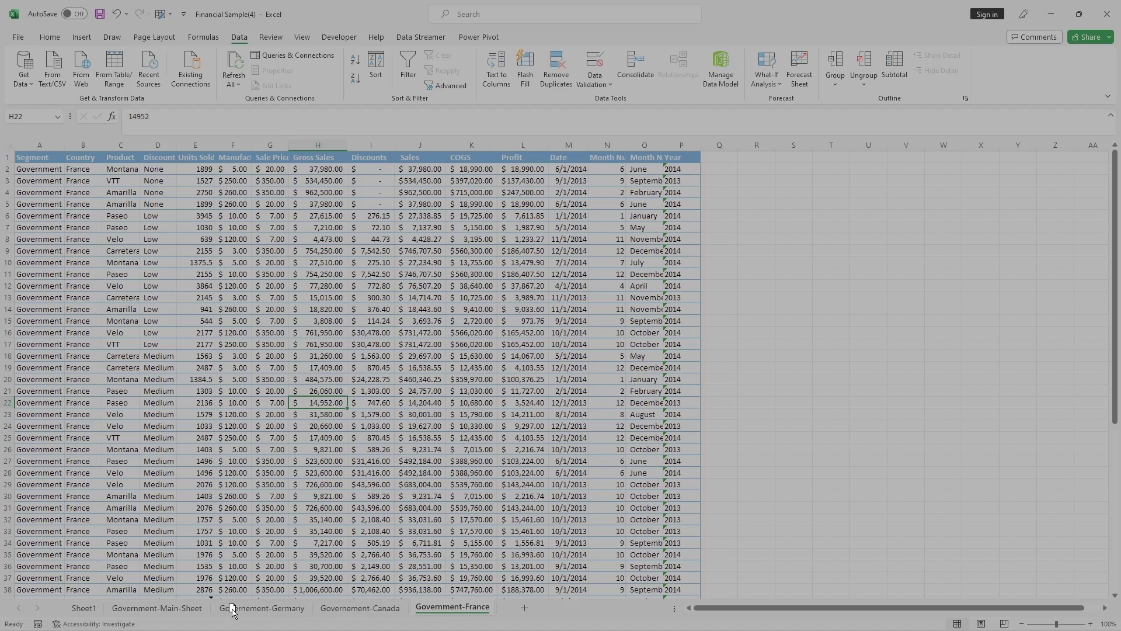
drag(233, 611, 234, 610)
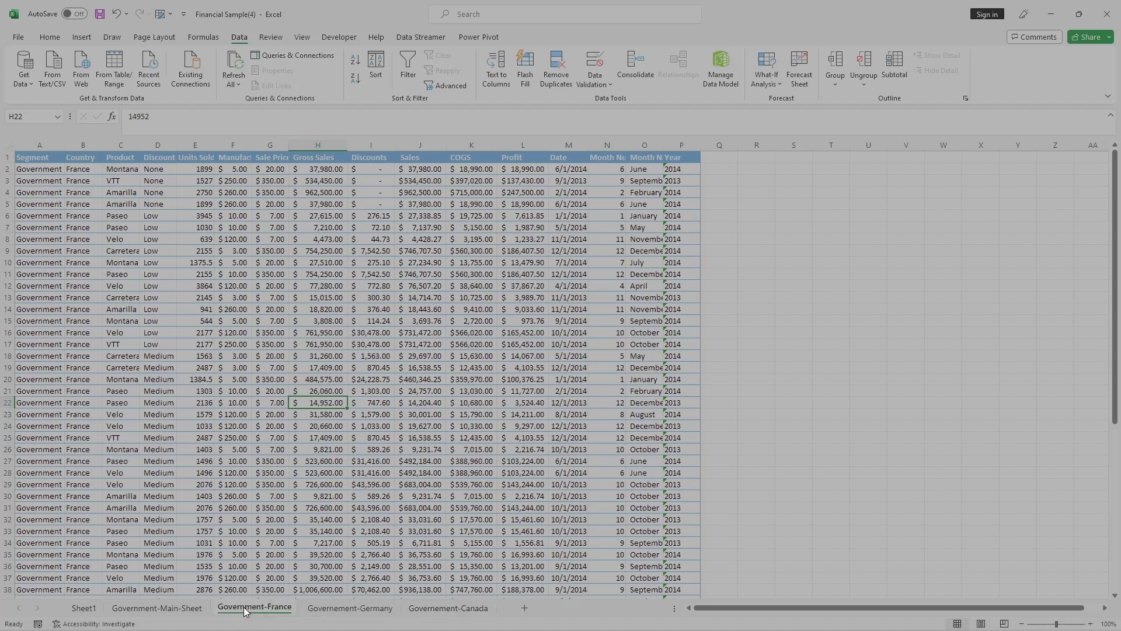
drag(244, 611, 500, 609)
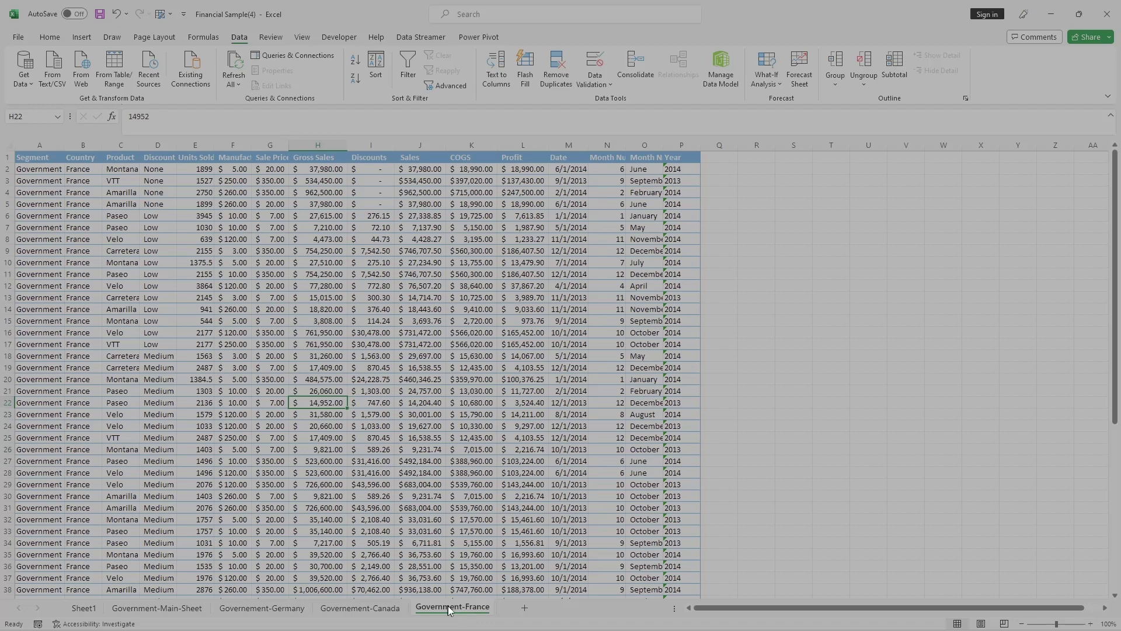
Step: Total the Units Sold column of the France data in cell E62 with =SUM(E2:E61)
click(412, 506)
scroll(399, 491, down, 13)
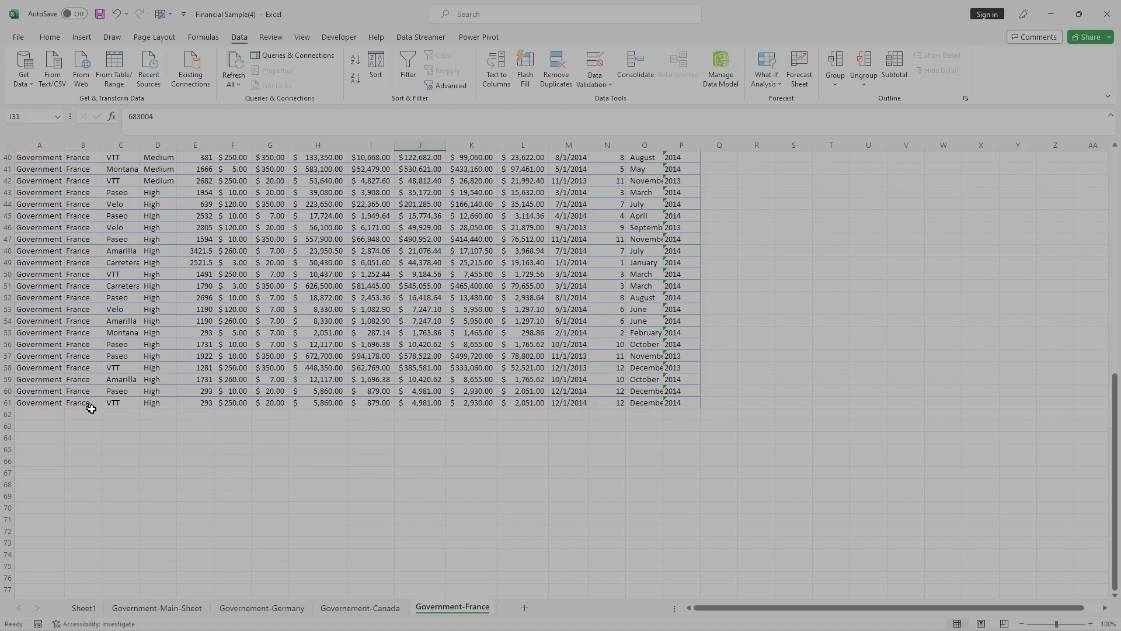
scroll(172, 419, up, 13)
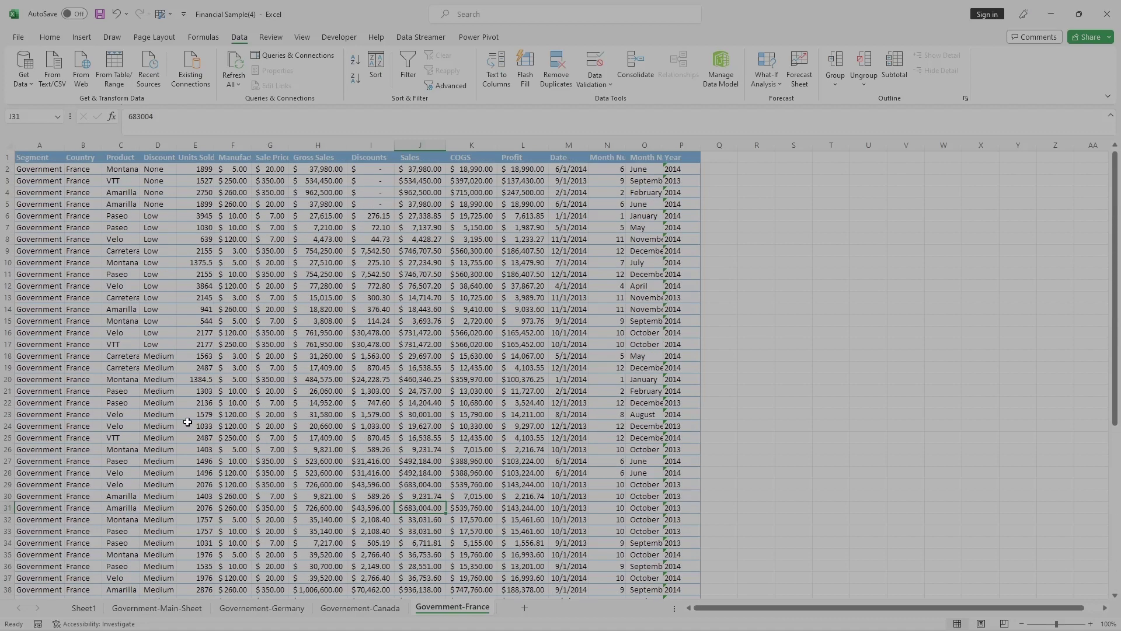
scroll(188, 421, down, 5)
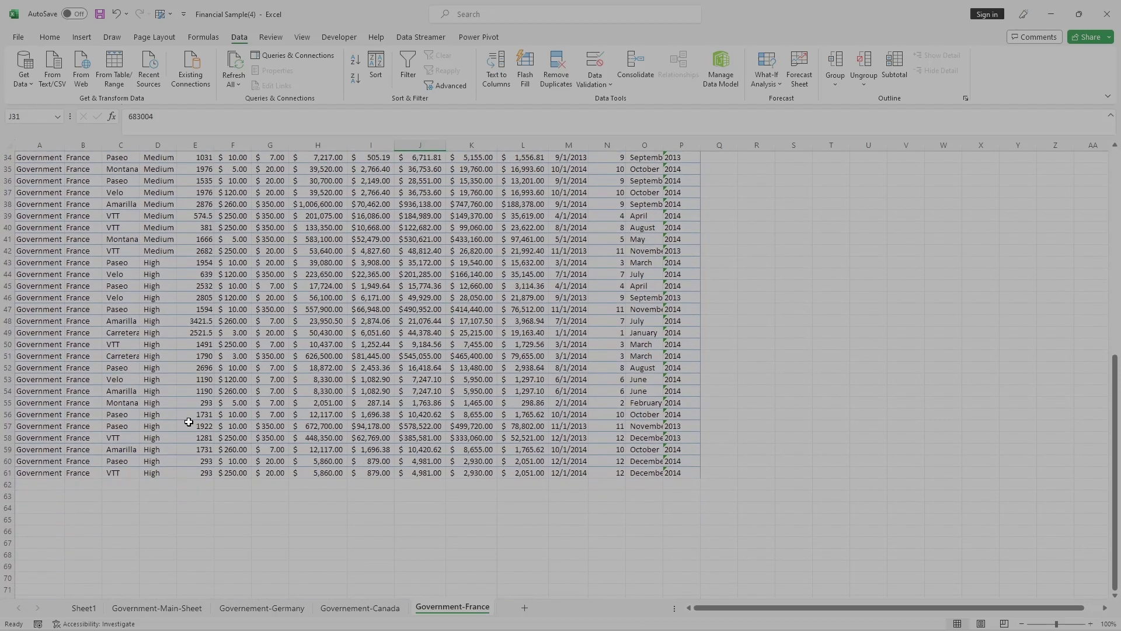
scroll(188, 421, down, 2)
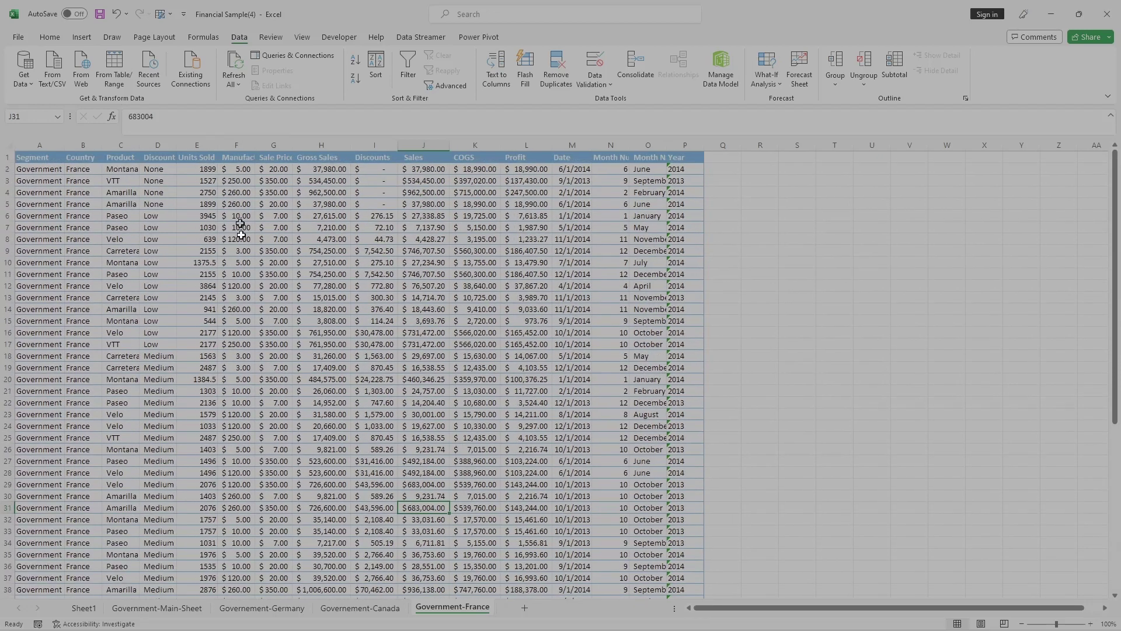
scroll(241, 387, down, 5)
click(186, 451)
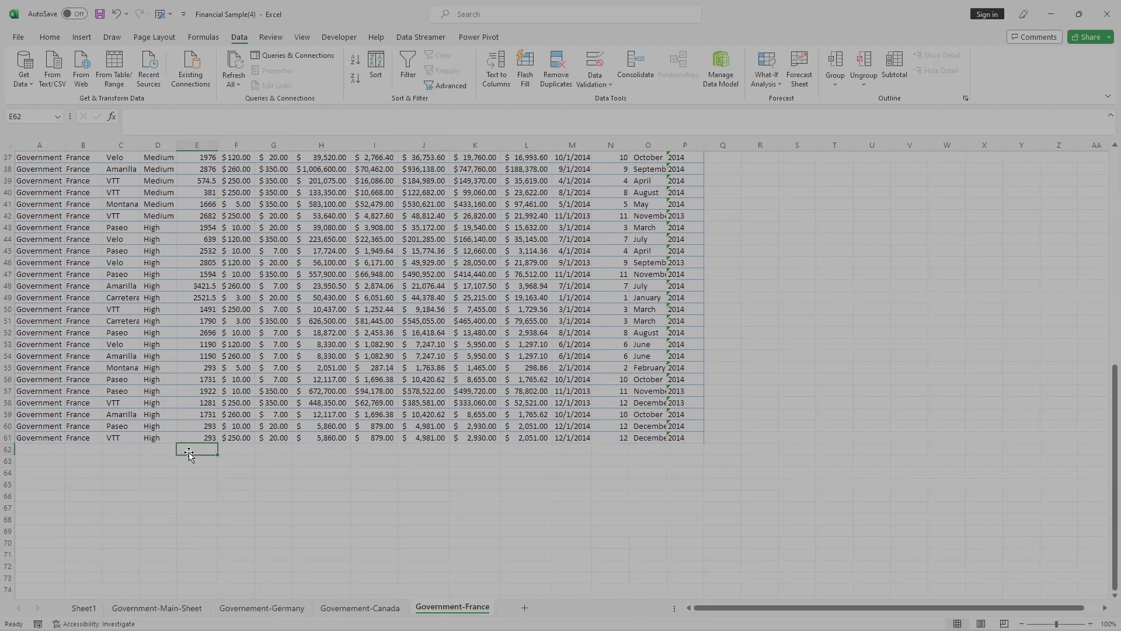
double_click(189, 451)
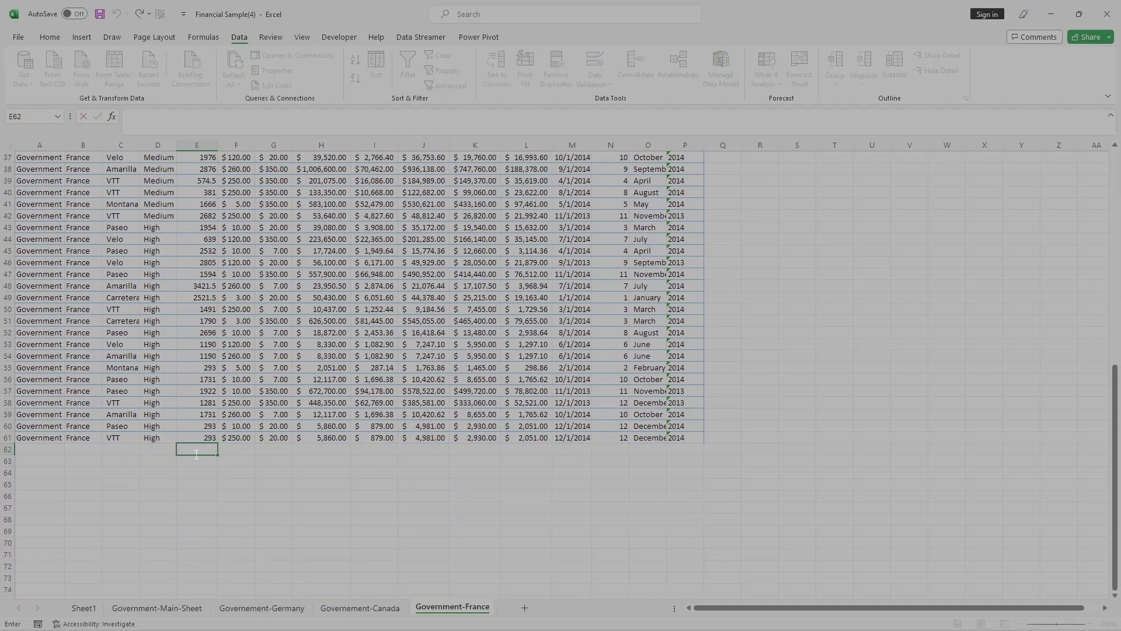
text(=SUM)
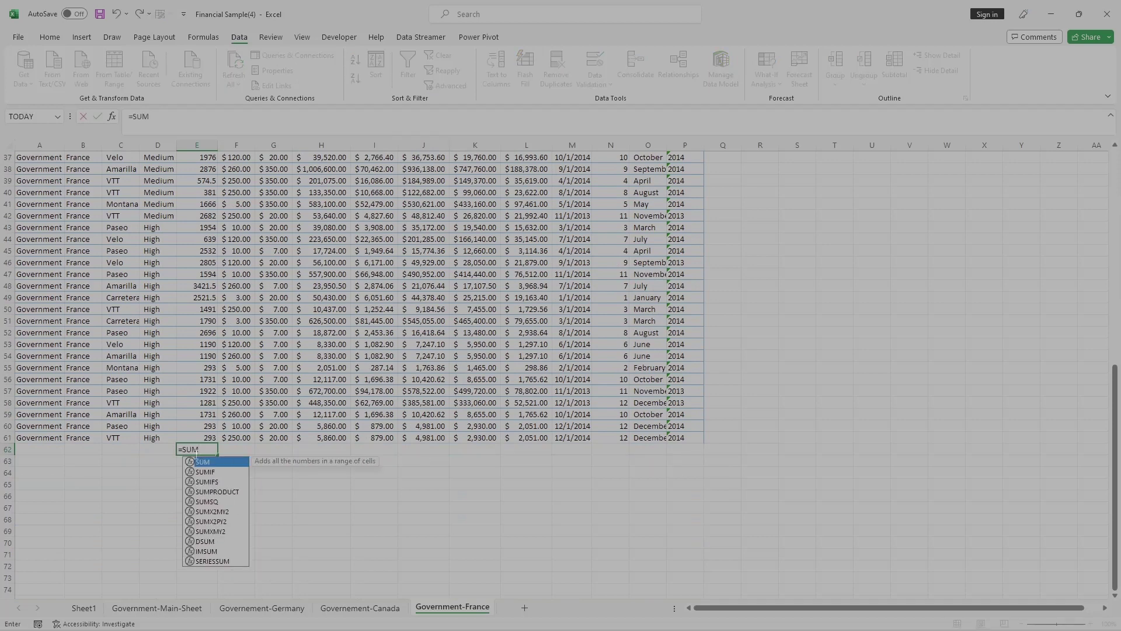
text(()
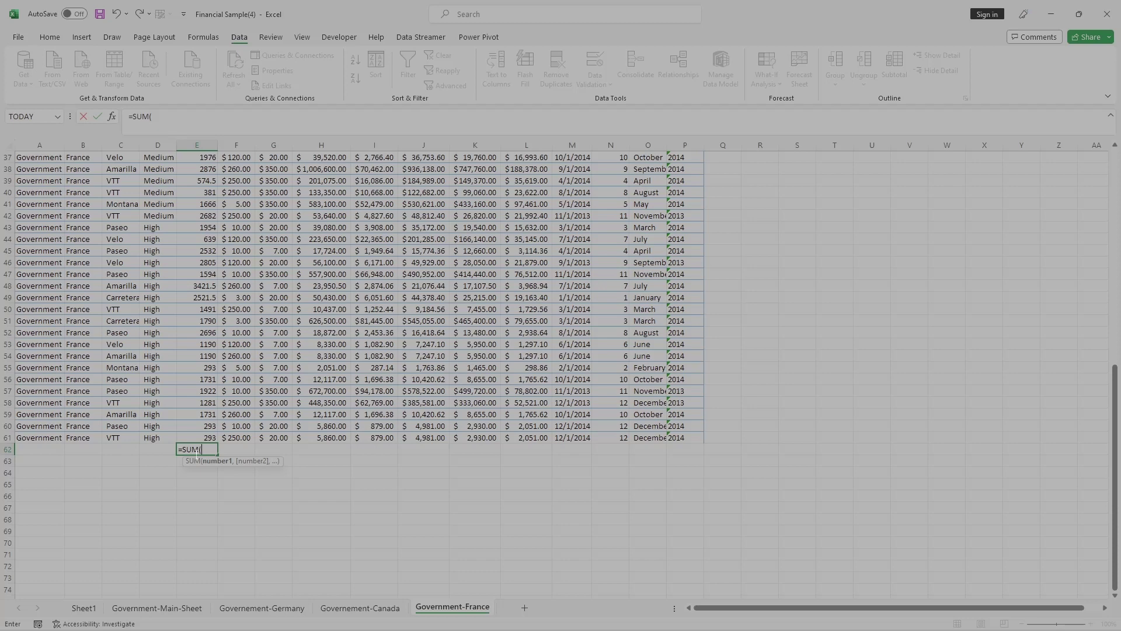
click(205, 435)
drag(178, 431, 163, 101)
drag(170, 146, 193, 171)
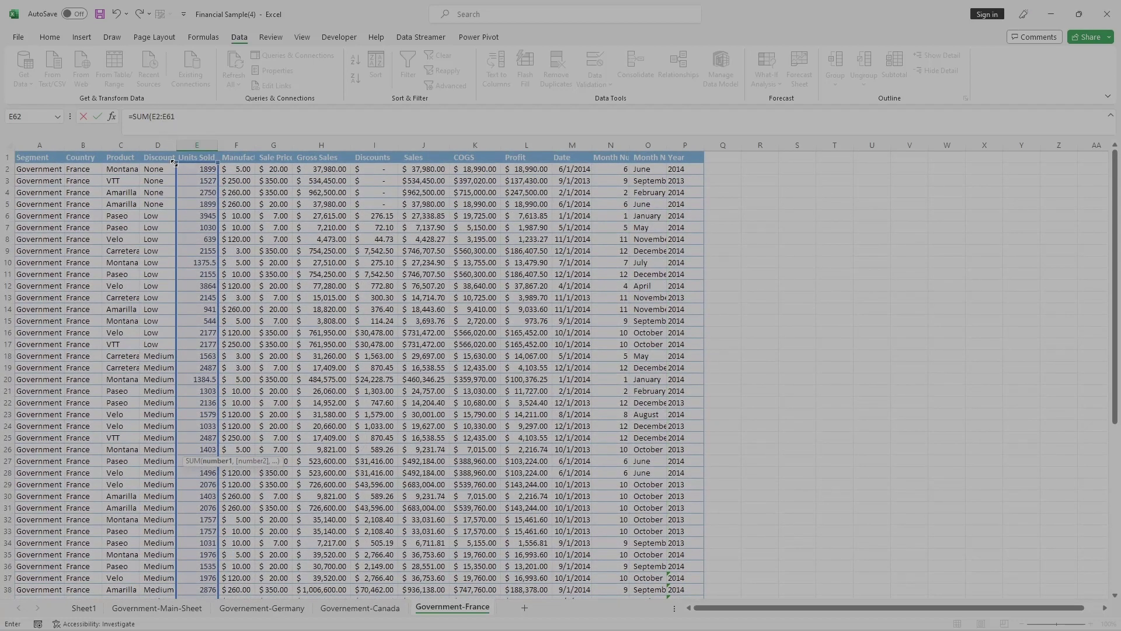
click(191, 116)
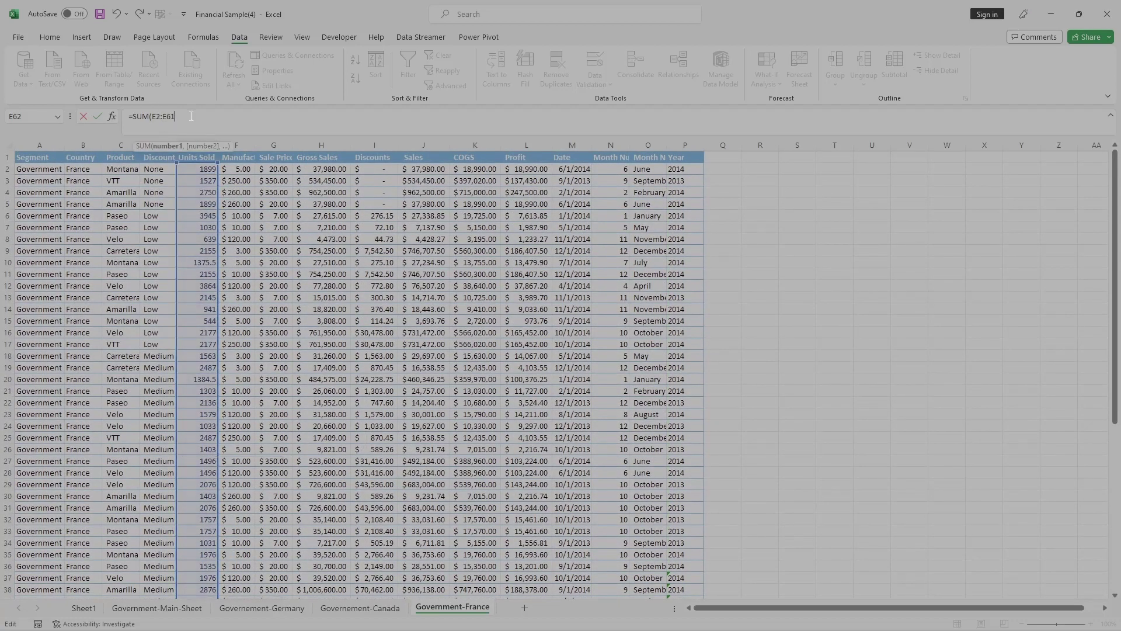
text())
key(Return)
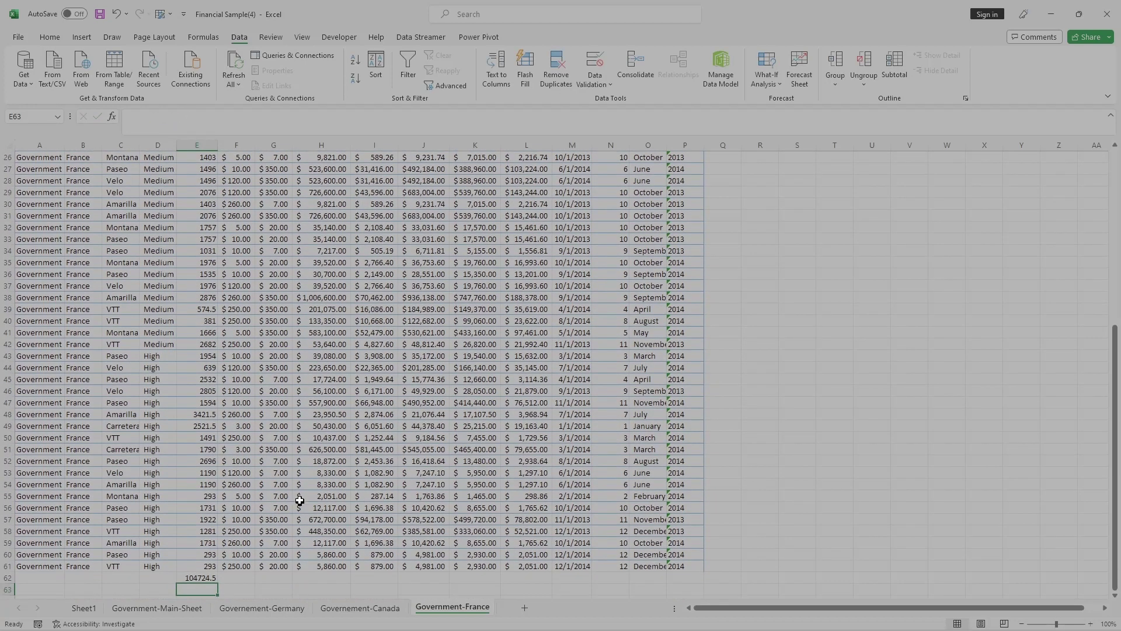
Step: Enter the label Total in cell D62, beside the Units Sold sum
click(155, 577)
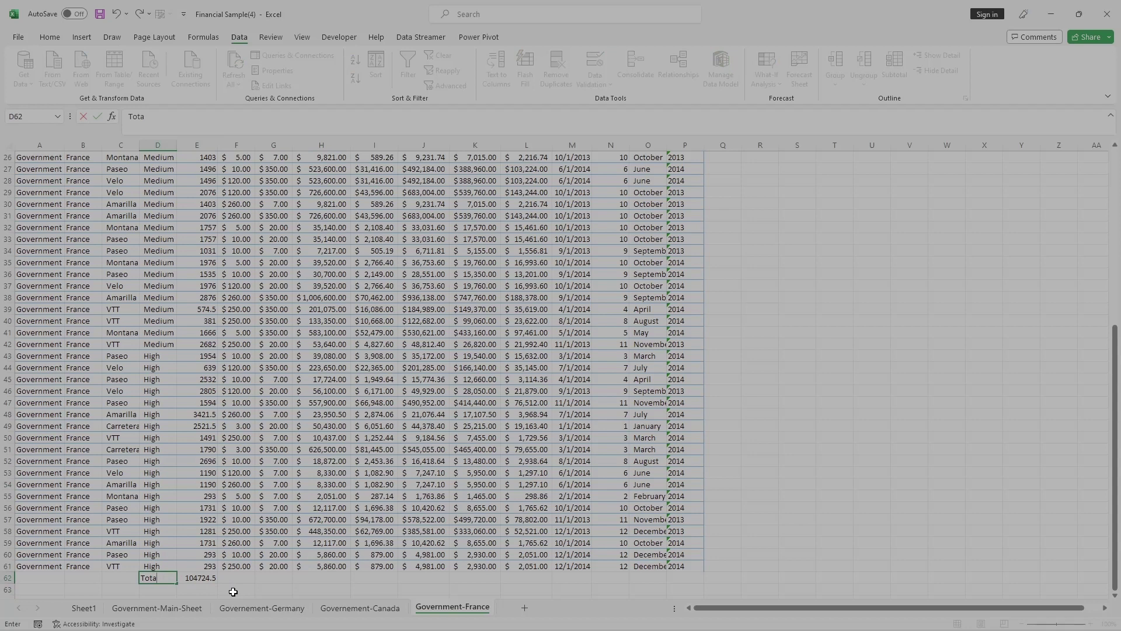
click(236, 578)
scroll(236, 578, down, 4)
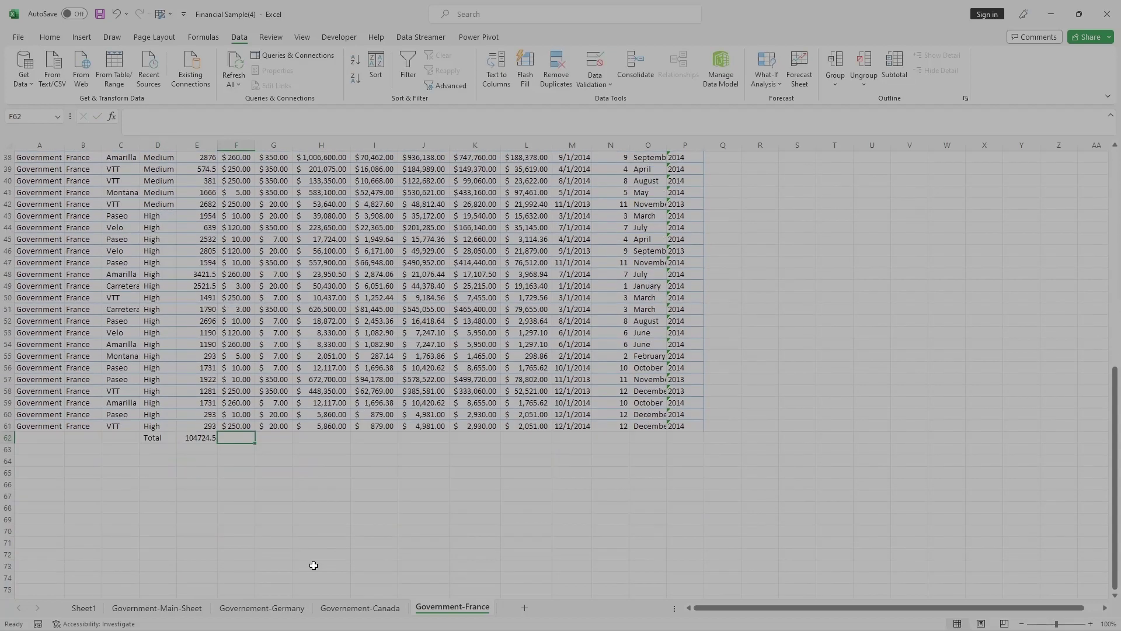
Step: Format the Total label in cell D62 with a light gold fill and bold text
drag(163, 437, 190, 432)
click(158, 438)
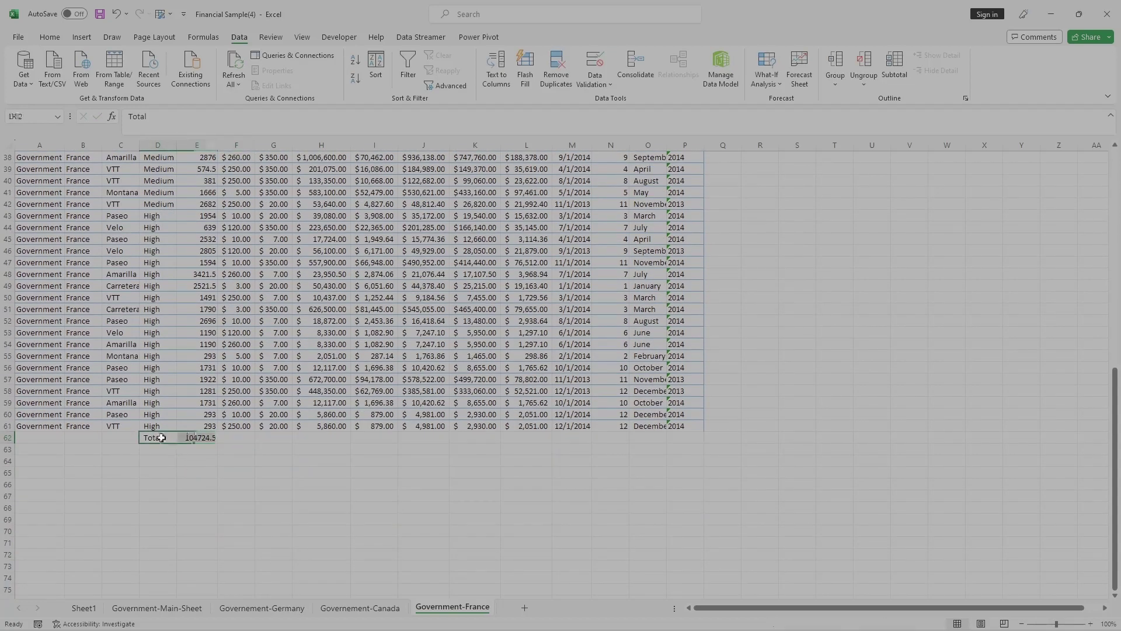
click(50, 37)
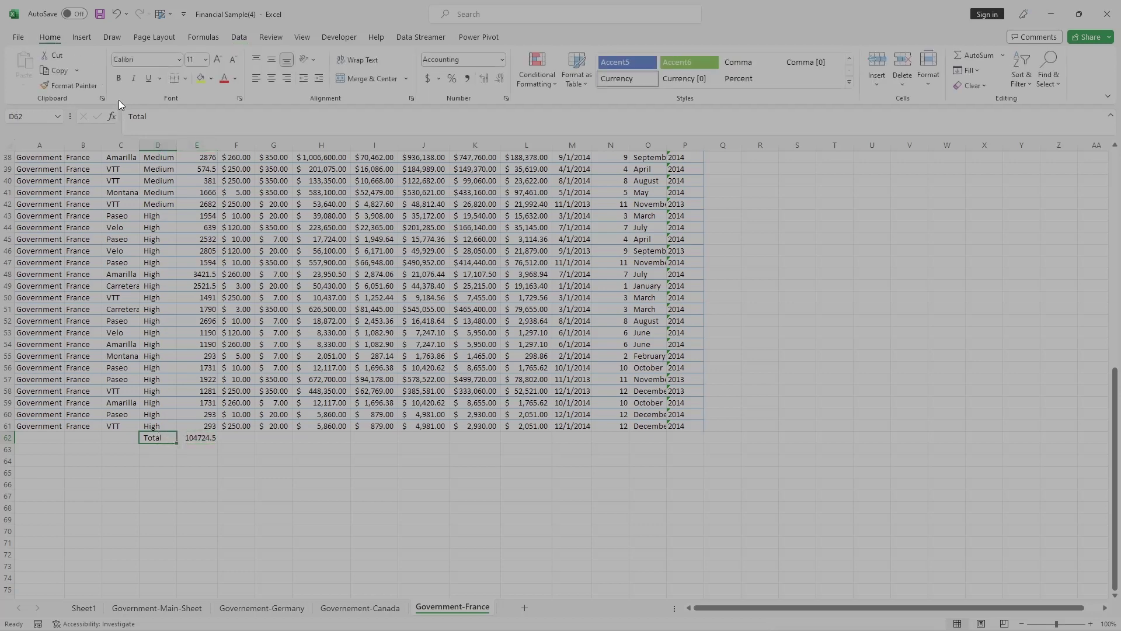
click(211, 80)
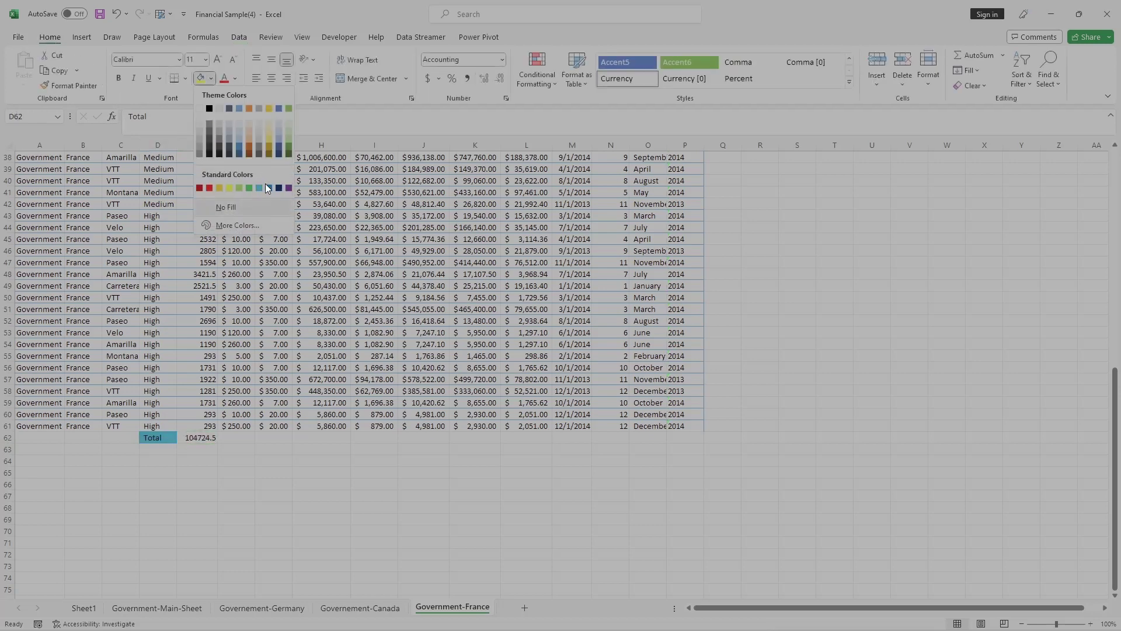
click(269, 131)
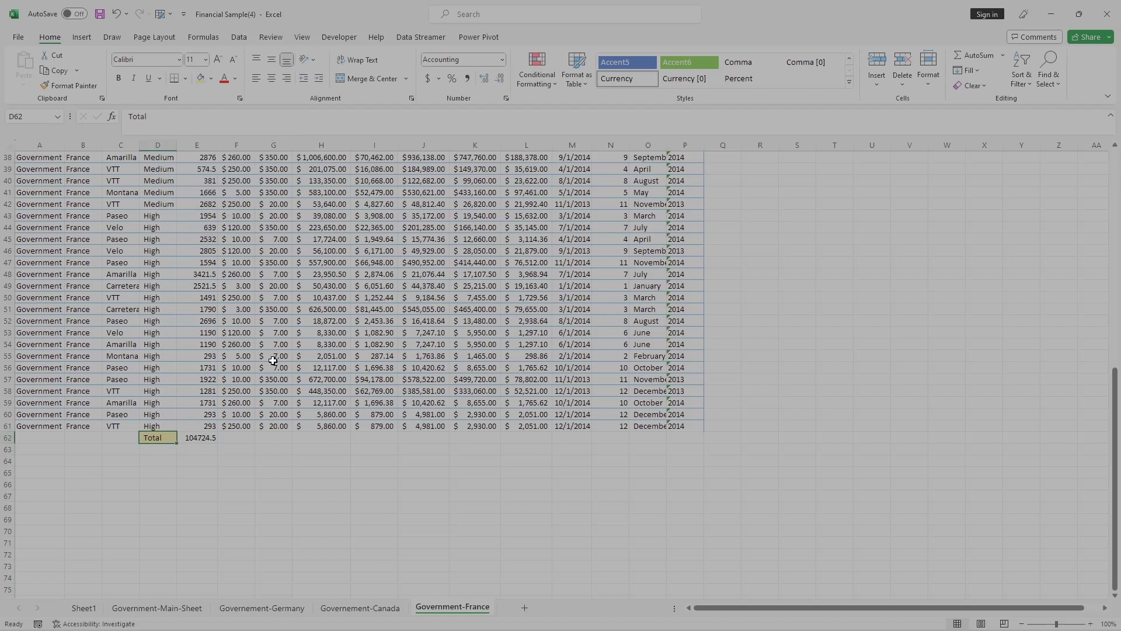
click(271, 356)
click(236, 472)
Step: Move the Total label and its sum from D62:E62 down to D65:E65
click(198, 439)
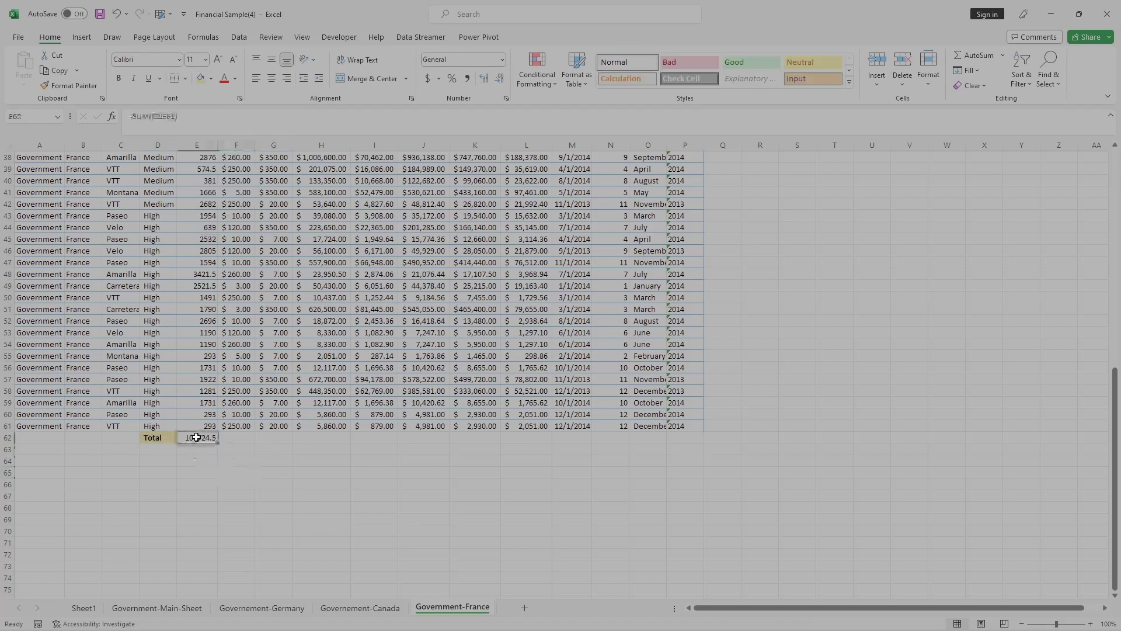
click(156, 437)
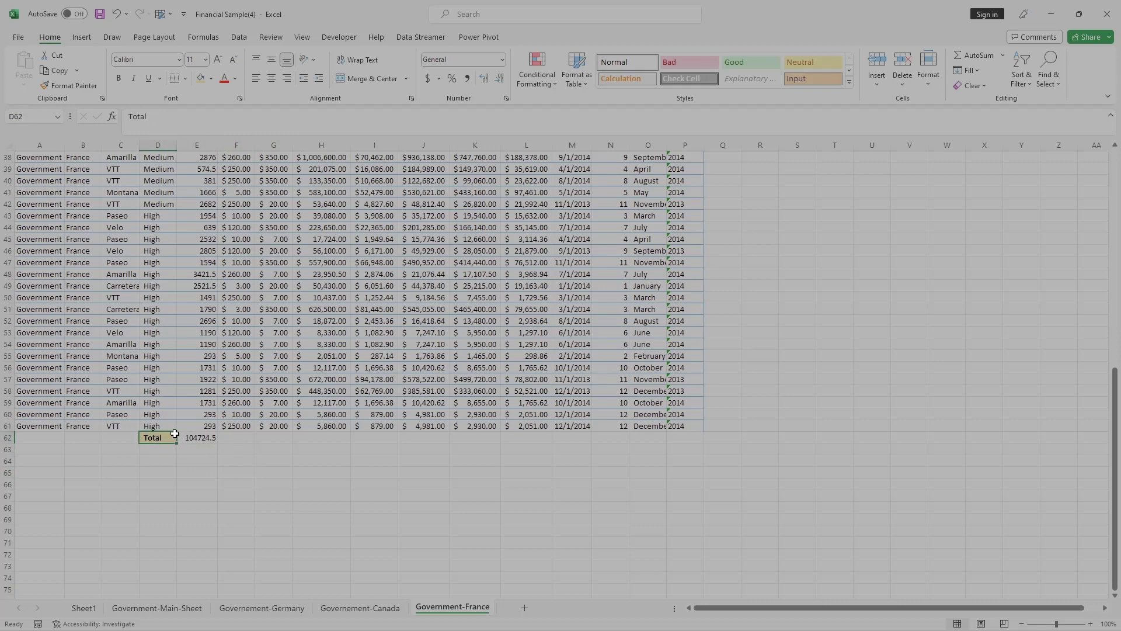
drag(156, 437, 192, 472)
click(325, 458)
click(201, 472)
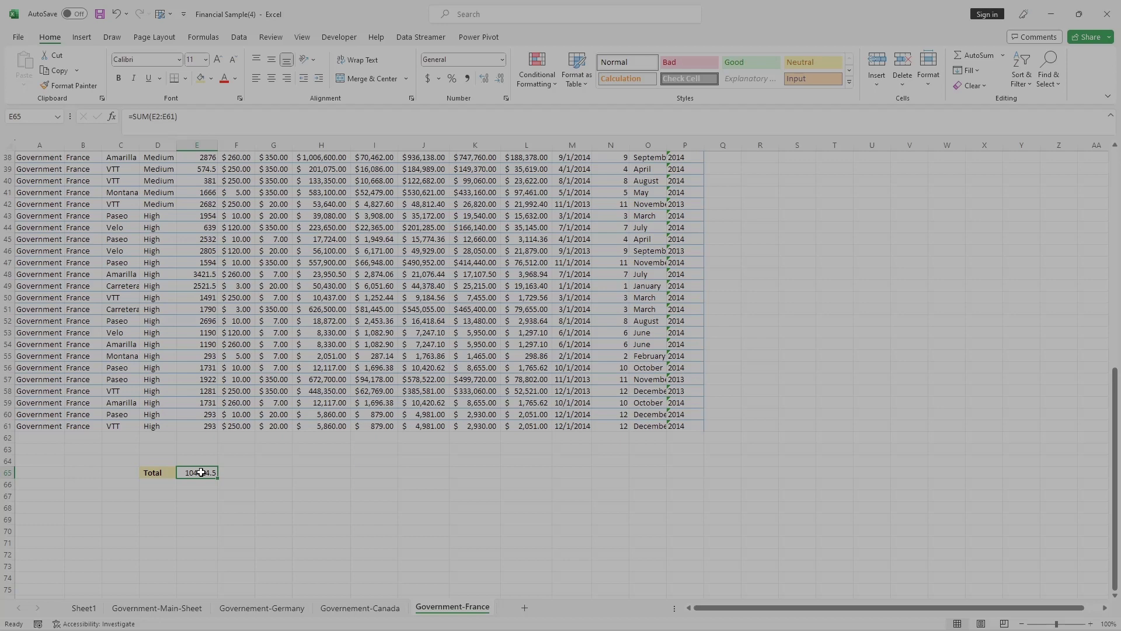
Step: Fill the sum formula from E65 across to L65 so every column through Profit is totalled
click(166, 472)
click(206, 472)
drag(219, 478, 549, 474)
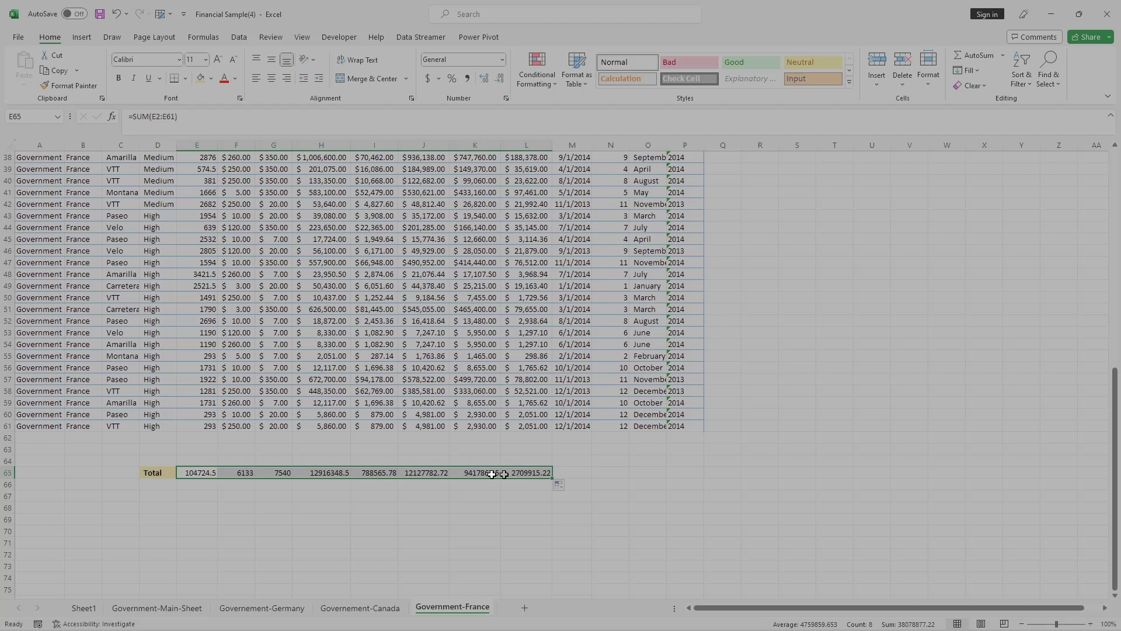
click(236, 459)
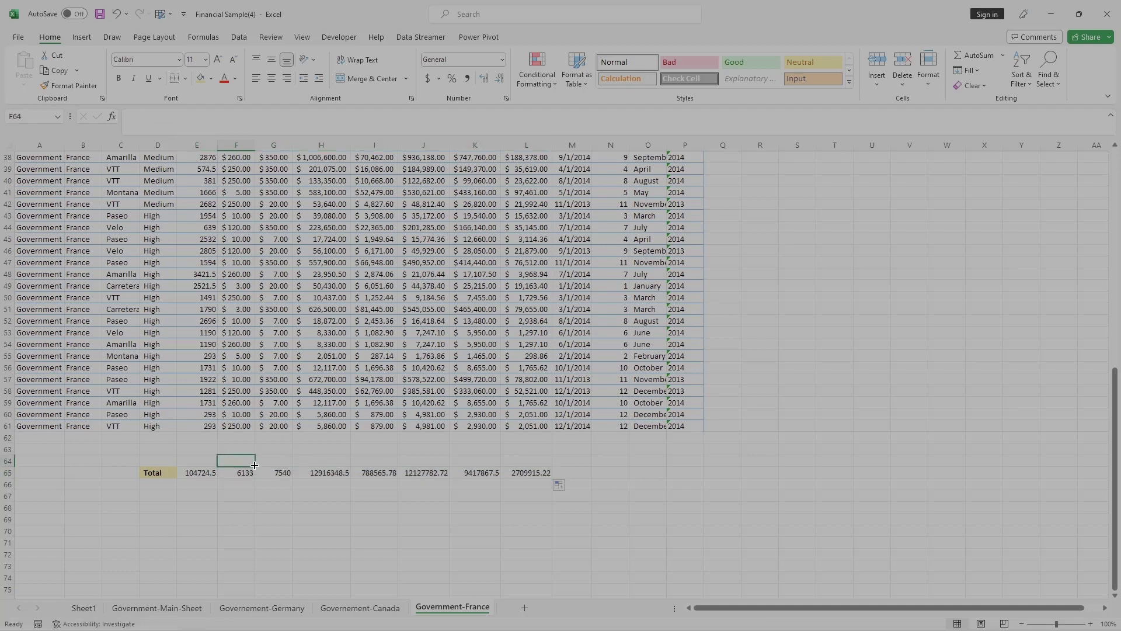
Step: Copy the headers from Units Sold to Profit in row 1 and paste them above the totals, starting at E64
scroll(237, 459, up, 12)
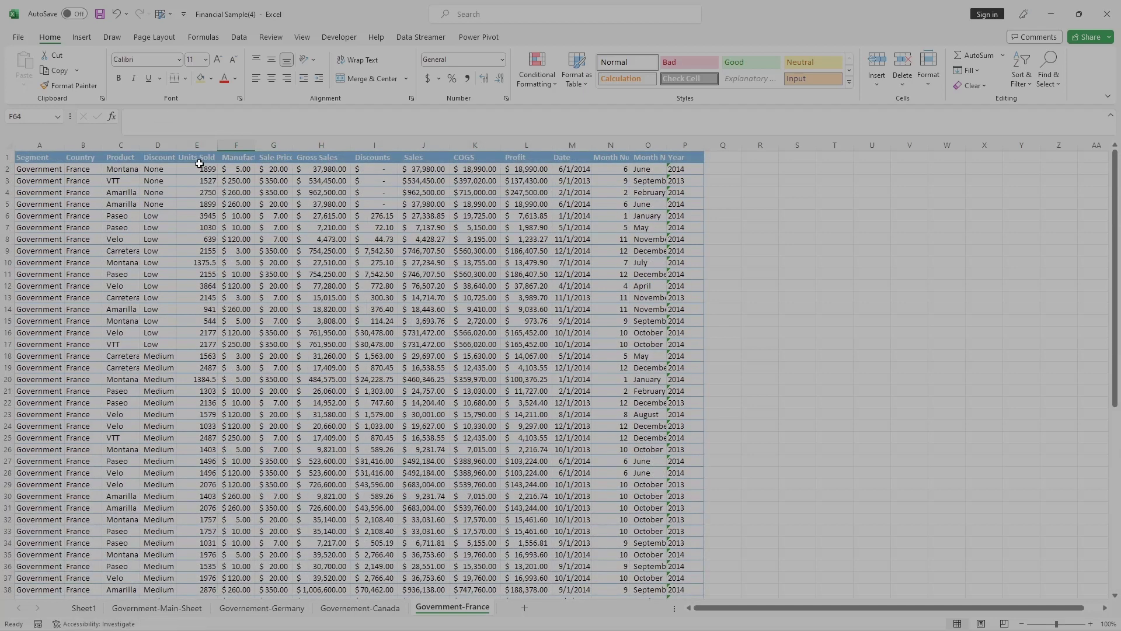
drag(192, 158, 513, 158)
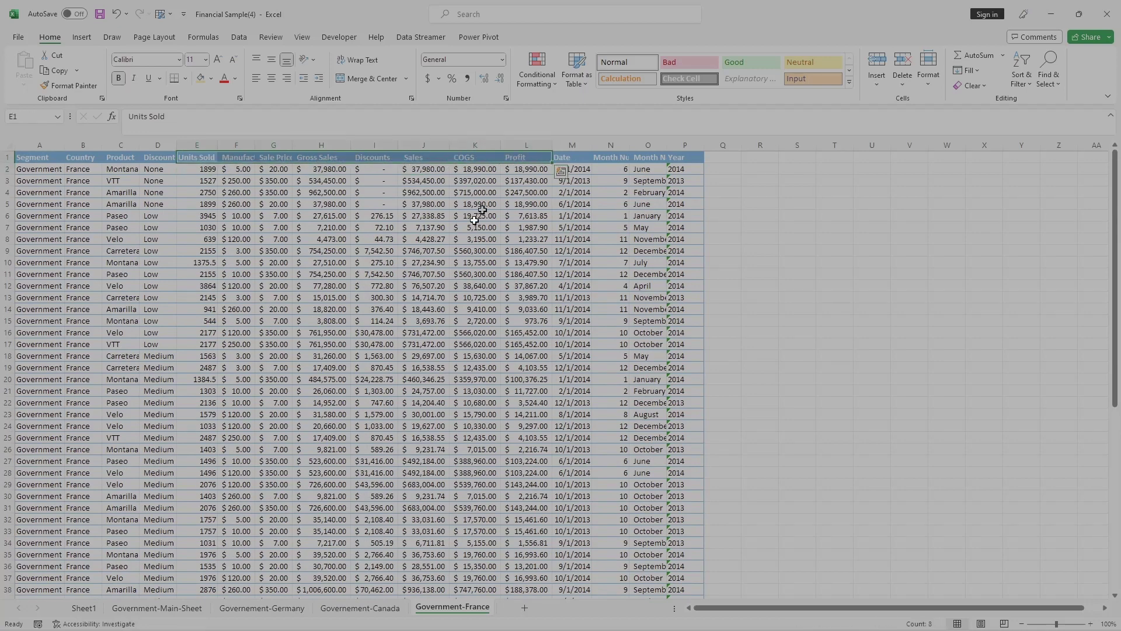
key(ctrl+c)
scroll(382, 321, down, 17)
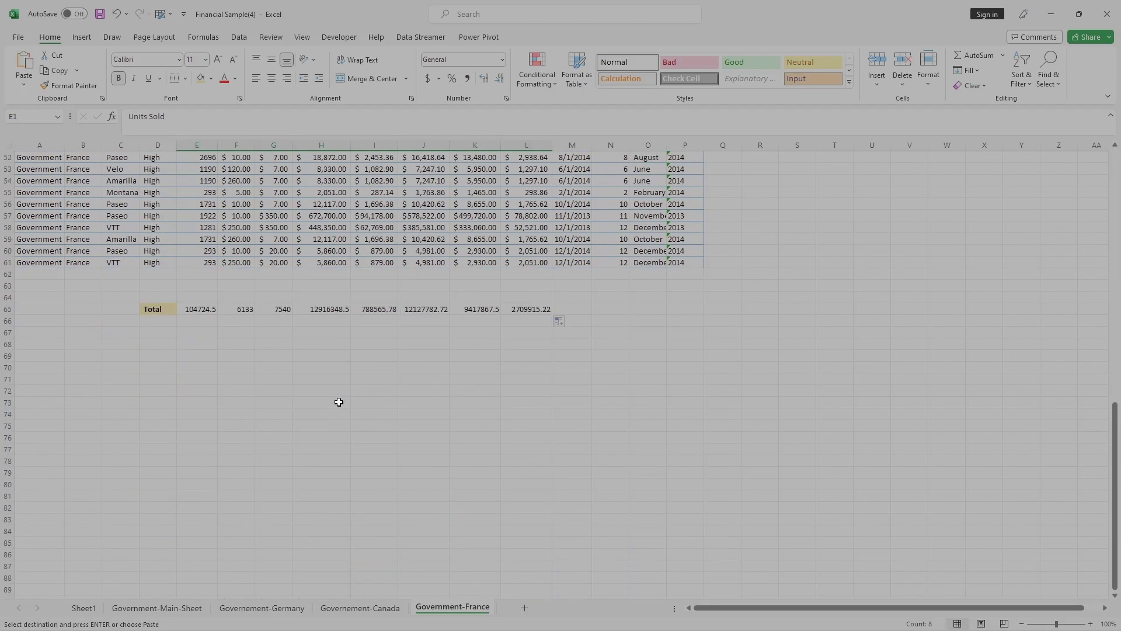
click(199, 297)
key(ctrl+v)
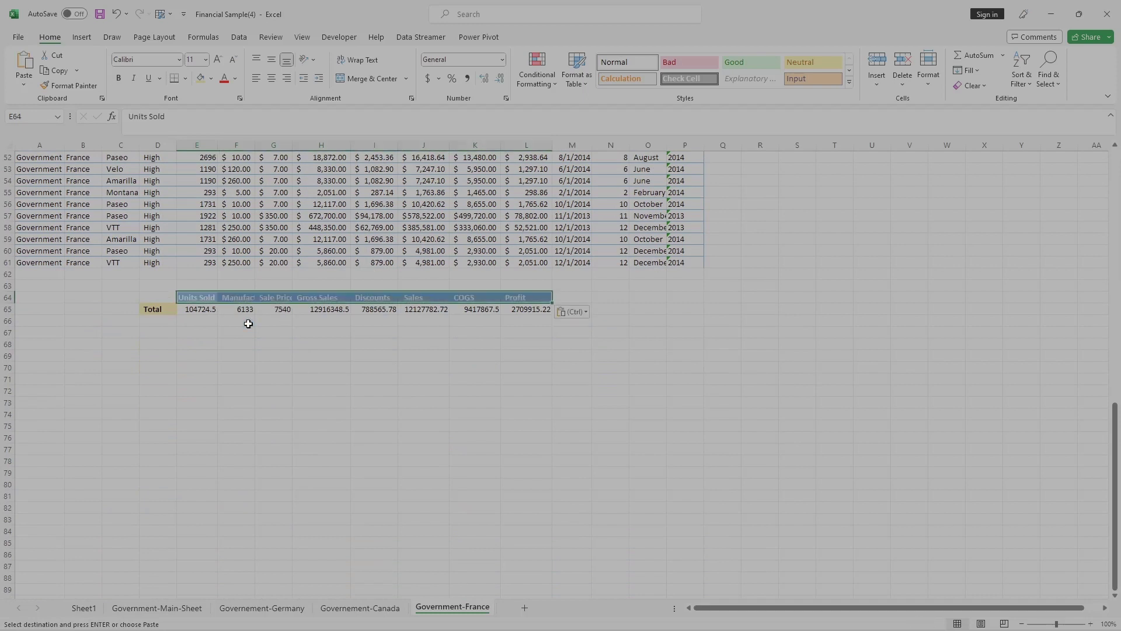
click(230, 344)
Step: Cancel the copy selection and fit the Manufacturing Price and Sale Price columns to their contents
click(162, 308)
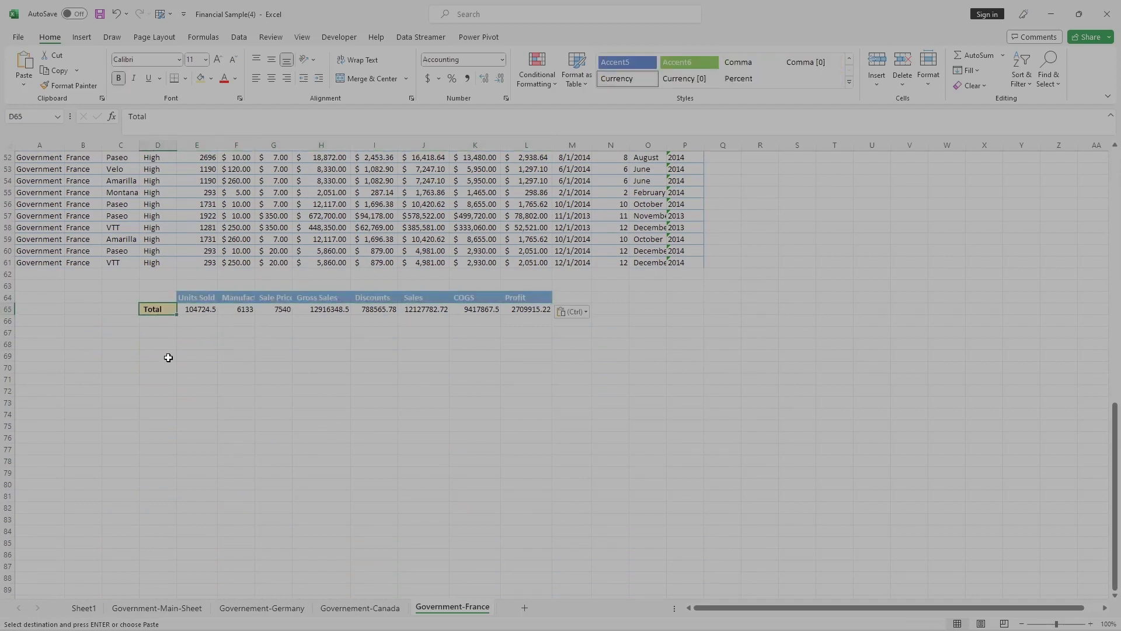
key(ctrl)
key(Escape)
double_click(249, 151)
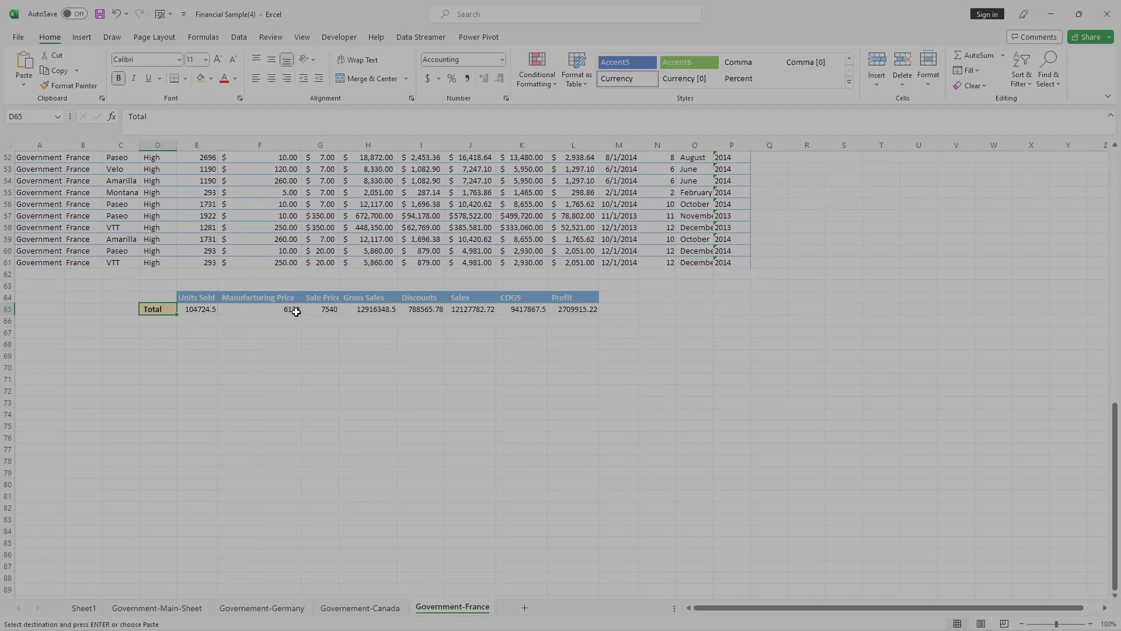
click(296, 311)
click(326, 309)
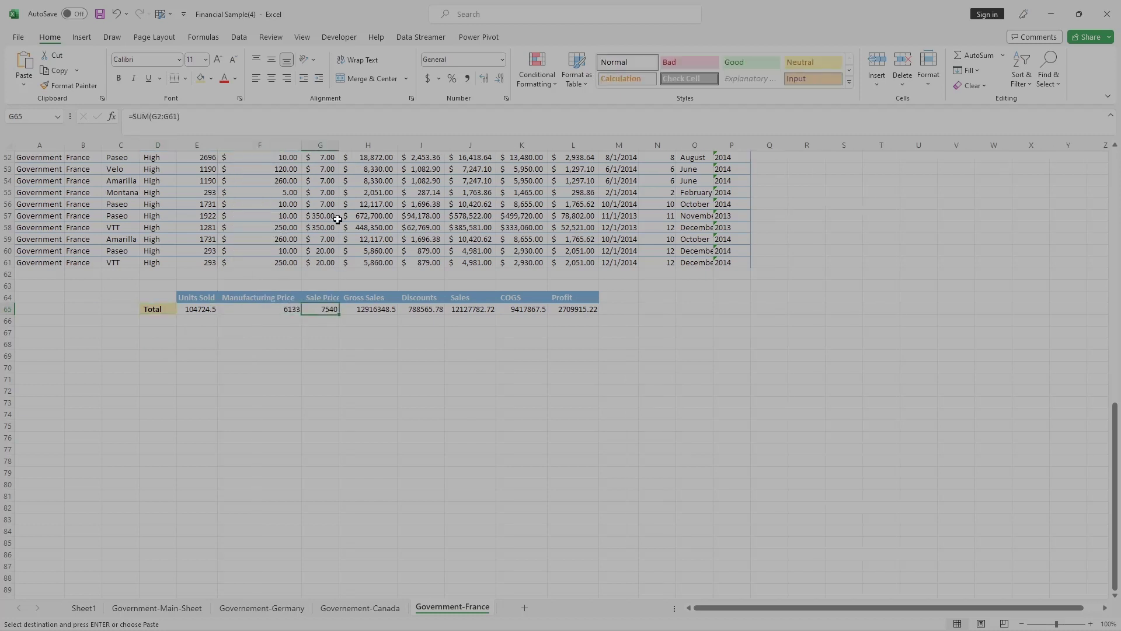
double_click(338, 144)
Step: Review the totals headers on Government-France and the last data rows of the Governement-Canada sheet
click(385, 297)
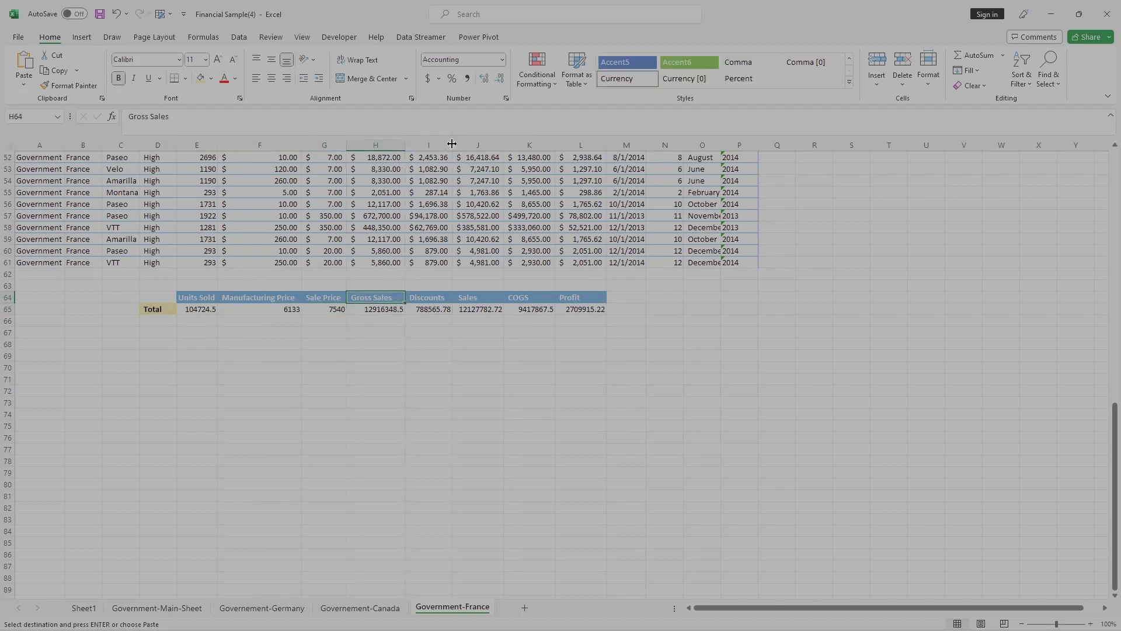
click(476, 297)
click(517, 297)
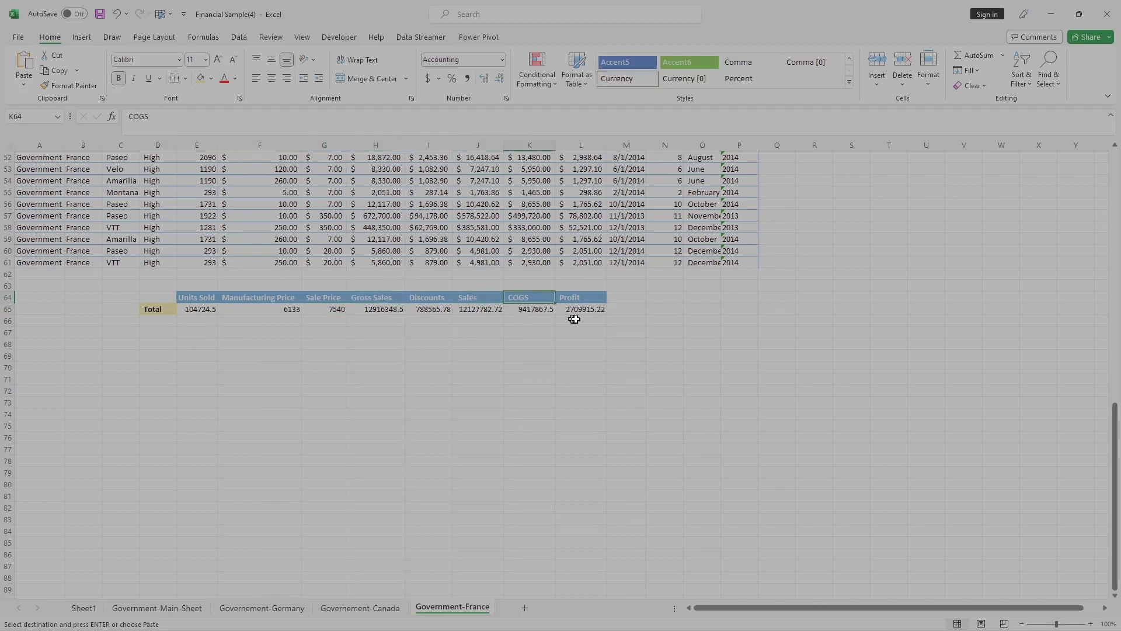
click(591, 298)
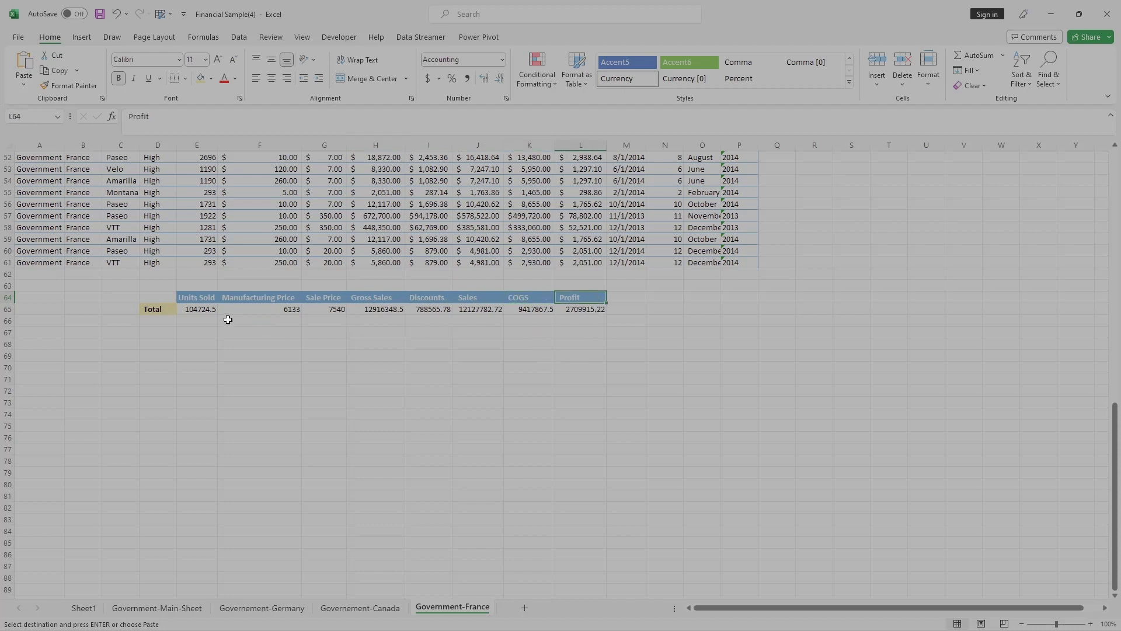
click(331, 616)
scroll(132, 331, down, 4)
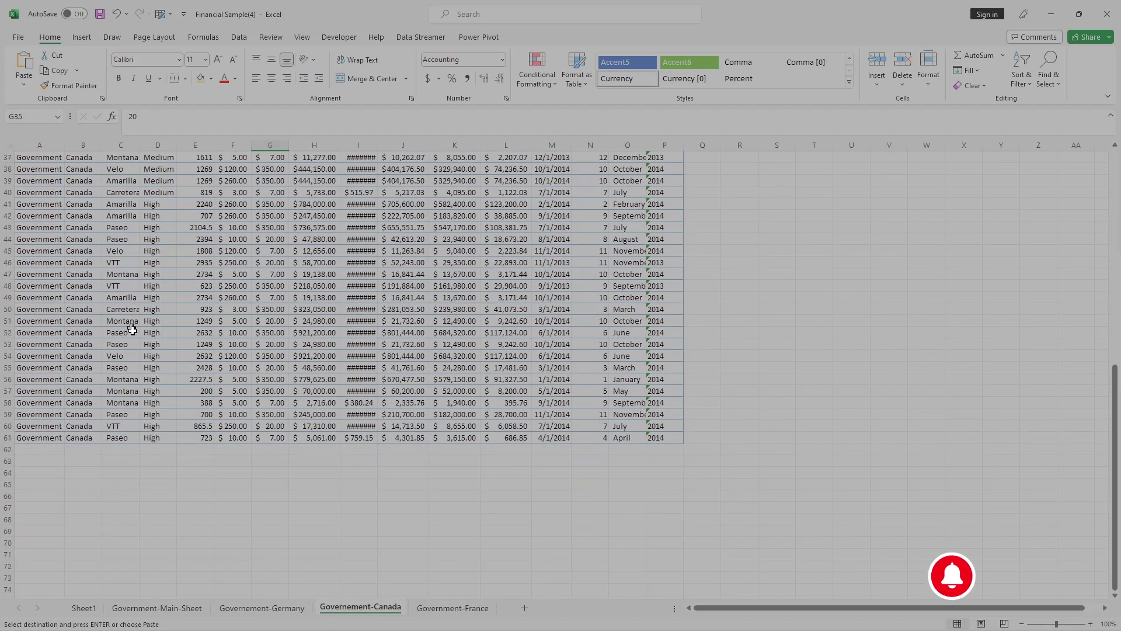
click(433, 607)
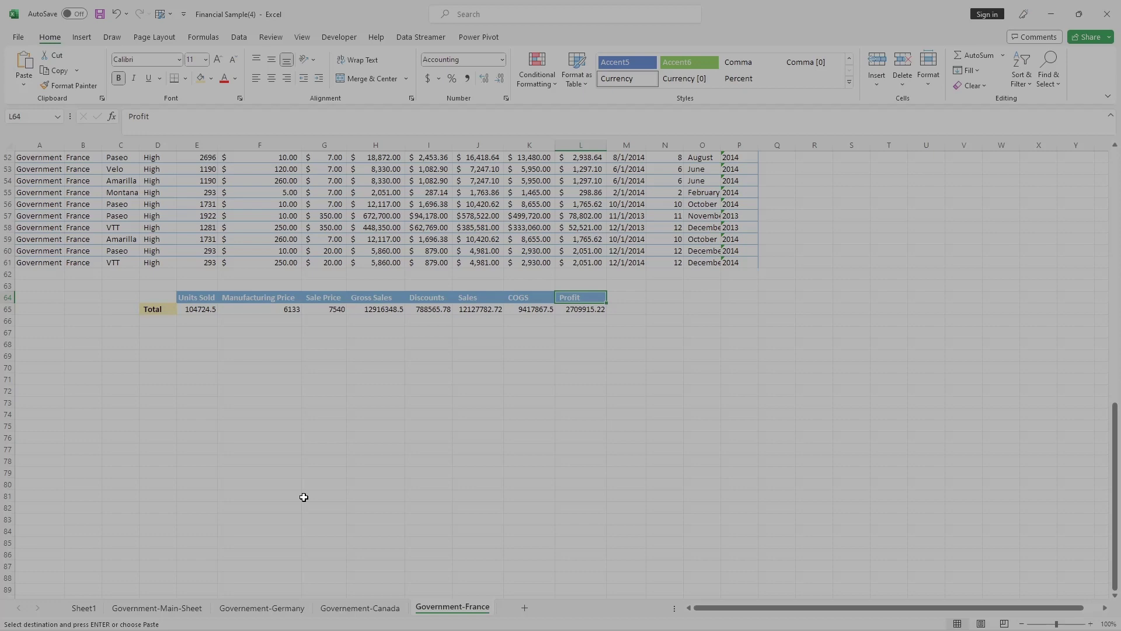
mouse_move(22, 625)
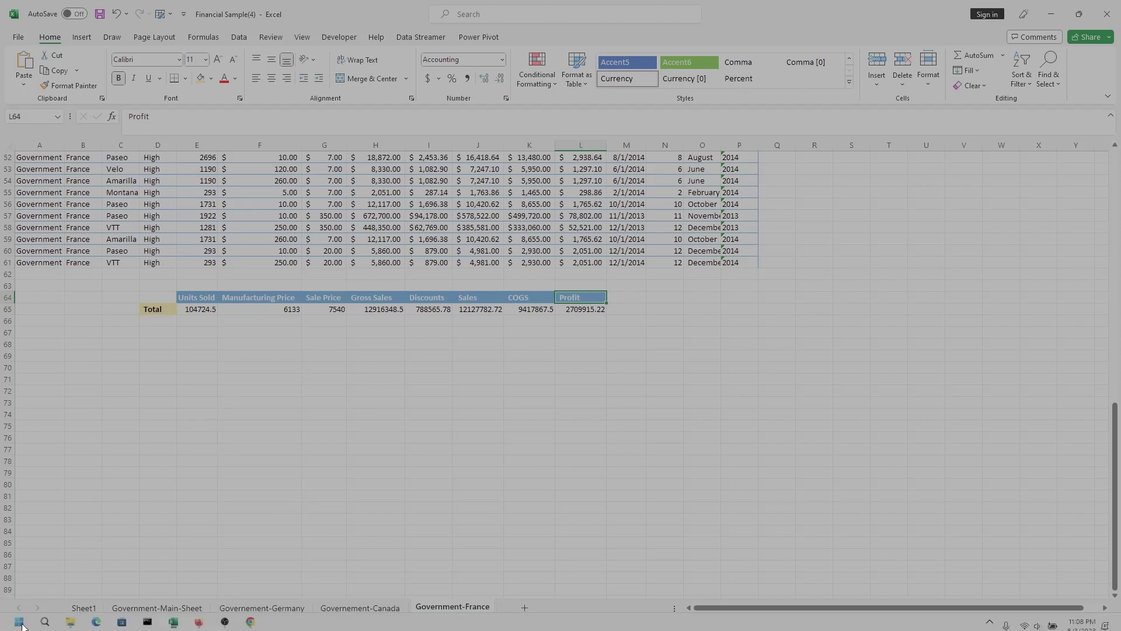